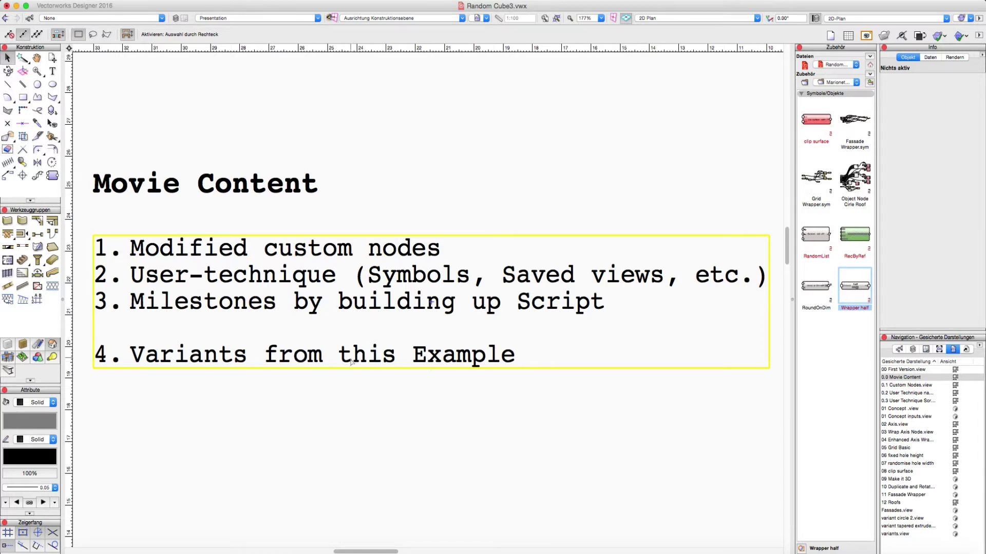
Step: Open the 0.1 Custom Nodes saved view and inspect the script inside the half wrapper node
{"action": "double_click", "coordinate": [907, 385]}
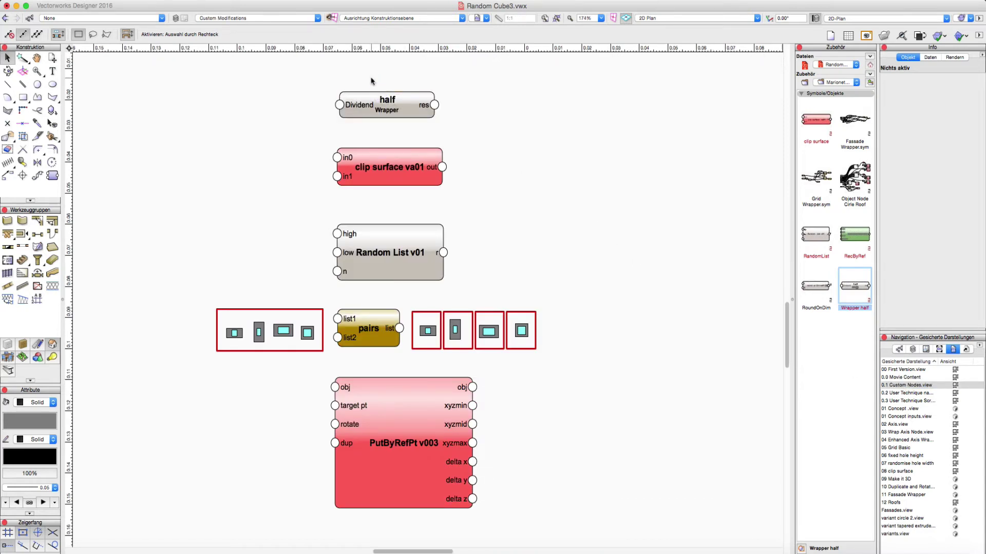
{"action": "double_click", "coordinate": [380, 107]}
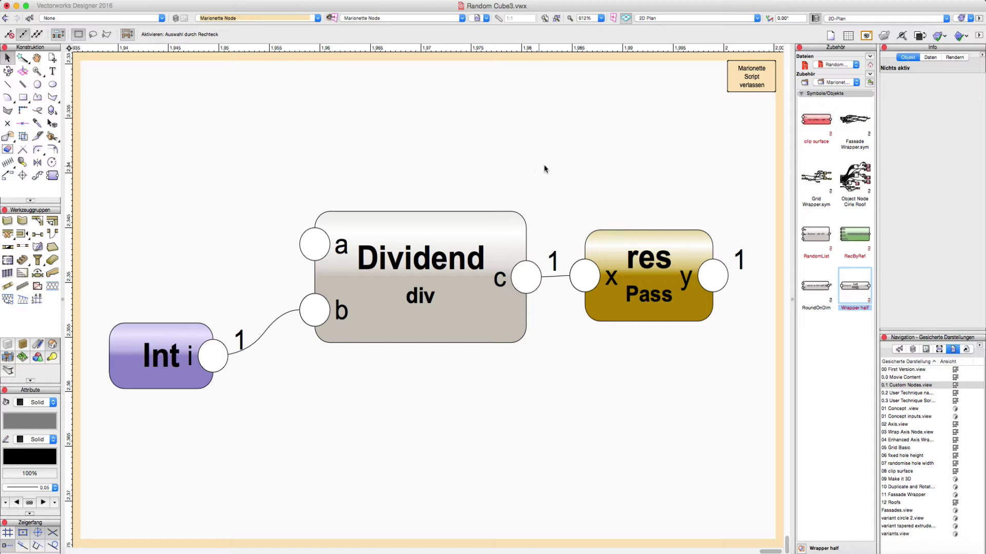
{"action": "left_click", "coordinate": [751, 76]}
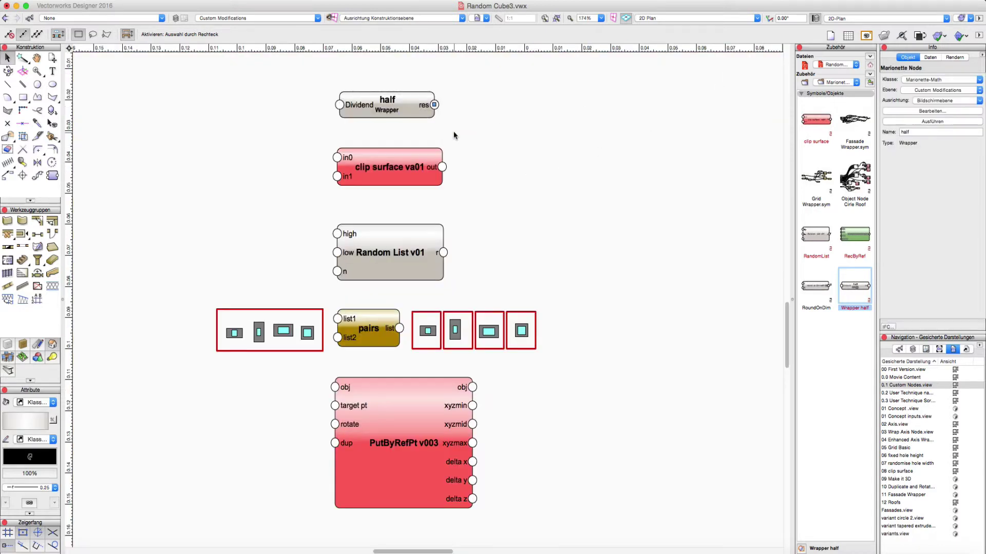
Step: Examine the clip surface va01 node, and the neighbouring network that feeds two rectangles into a Planar Boolean node
{"action": "left_click", "coordinate": [400, 162]}
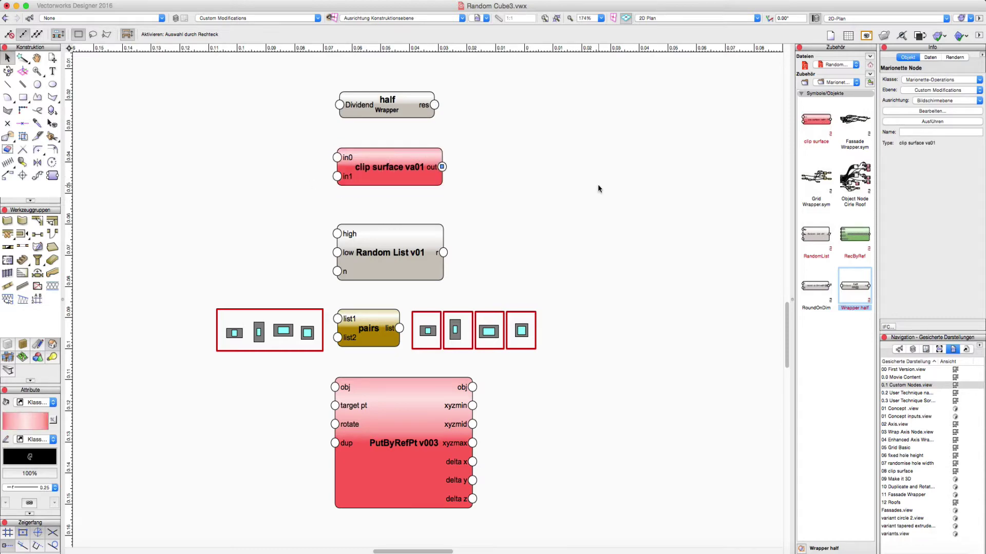
{"action": "middle_click_drag", "start_coordinate": [671, 184], "coordinate": [191, 252]}
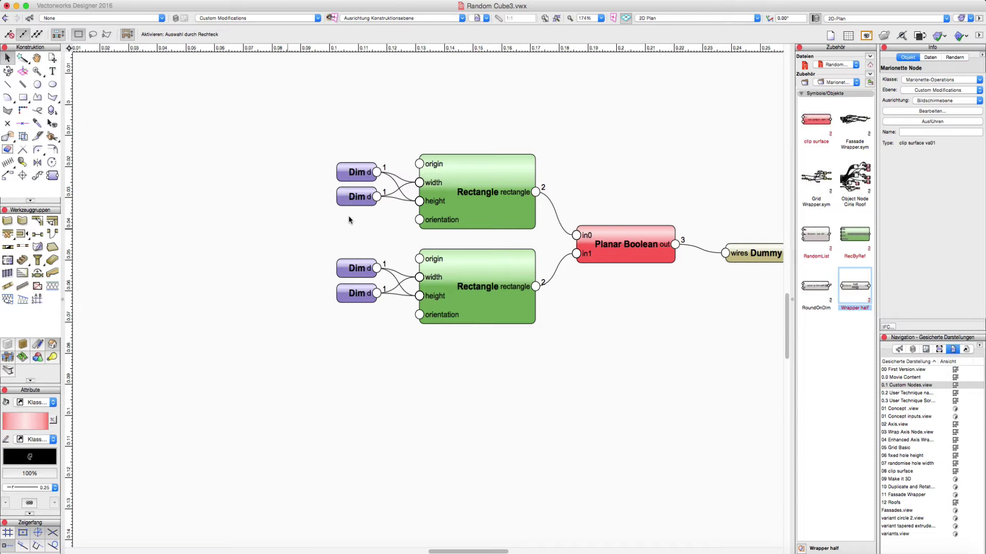
{"action": "middle_click_drag", "start_coordinate": [445, 172], "coordinate": [351, 178]}
{"action": "left_click_drag", "start_coordinate": [351, 177], "coordinate": [272, 182]}
{"action": "key", "text": "x"}
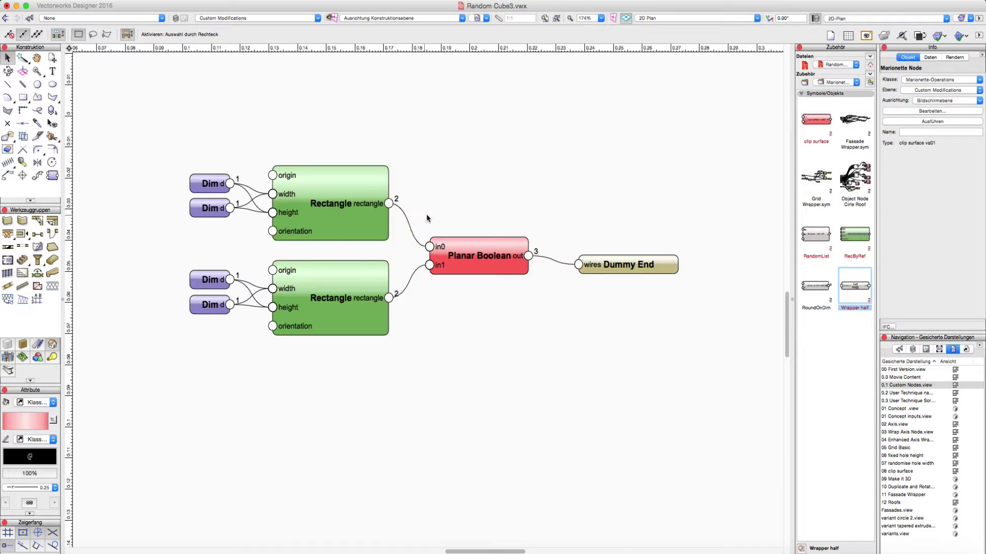
{"action": "key", "text": "h"}
{"action": "left_click_drag", "start_coordinate": [545, 208], "coordinate": [509, 194]}
{"action": "key", "text": "x"}
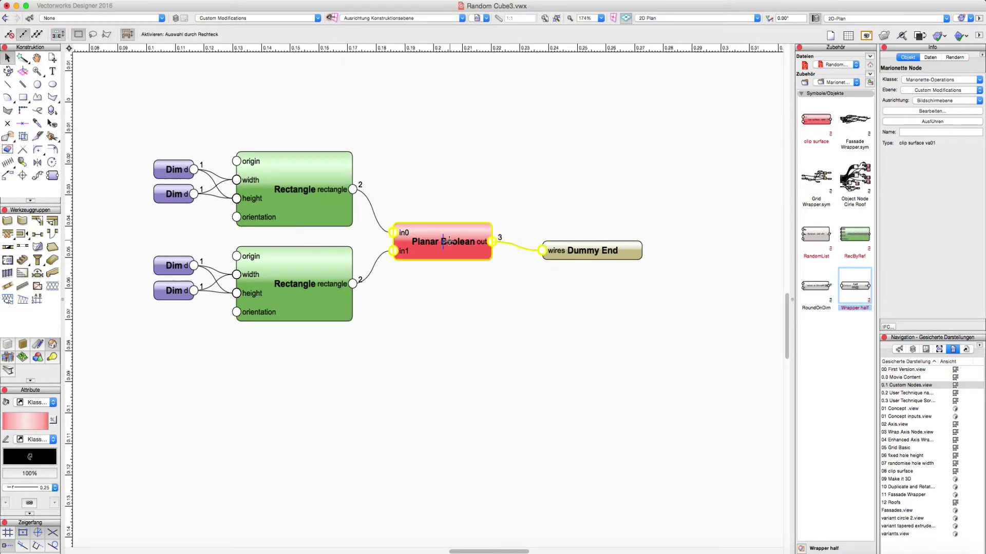
{"action": "left_click", "coordinate": [443, 242]}
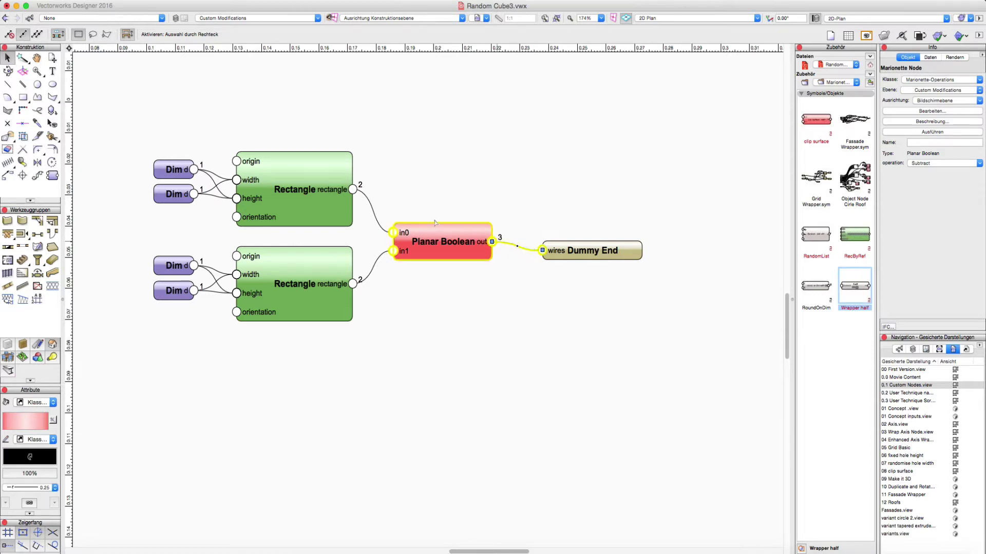
{"action": "left_click", "coordinate": [51, 175]}
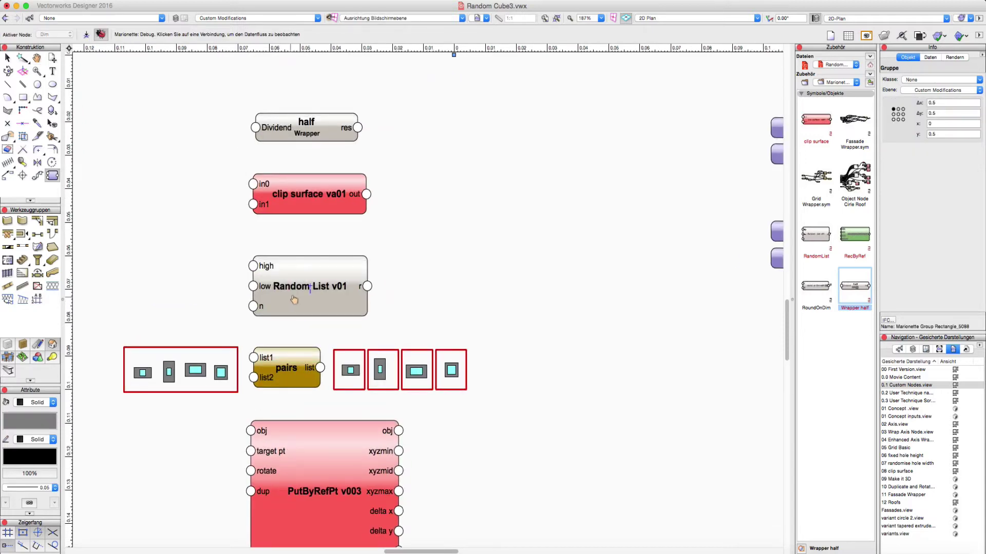
{"action": "key", "text": "x"}
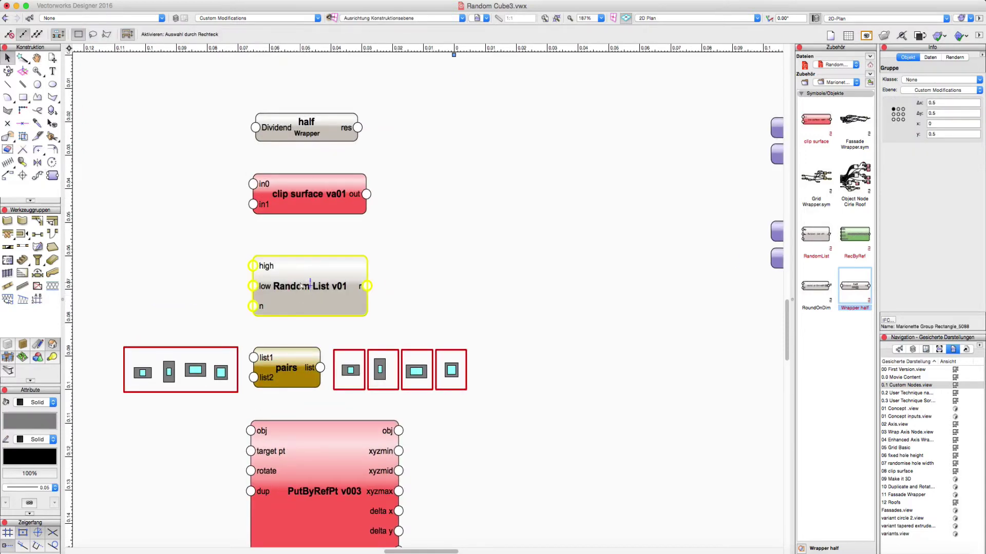
Step: Examine the Random List v01 node and the pairs node with its input and output list illustrations
{"action": "left_click", "coordinate": [295, 298]}
{"action": "middle_click_drag", "start_coordinate": [280, 314], "coordinate": [333, 271]}
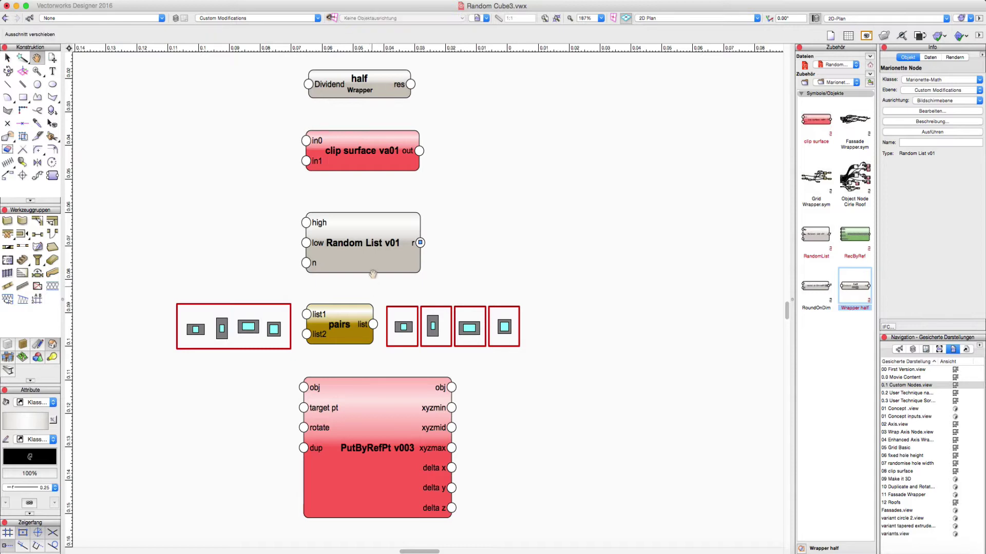
{"action": "scroll", "coordinate": [366, 282], "scroll_direction": "down", "scroll_amount": 3}
{"action": "left_click", "coordinate": [348, 272]}
{"action": "scroll", "coordinate": [348, 273], "scroll_direction": "up", "scroll_amount": 2}
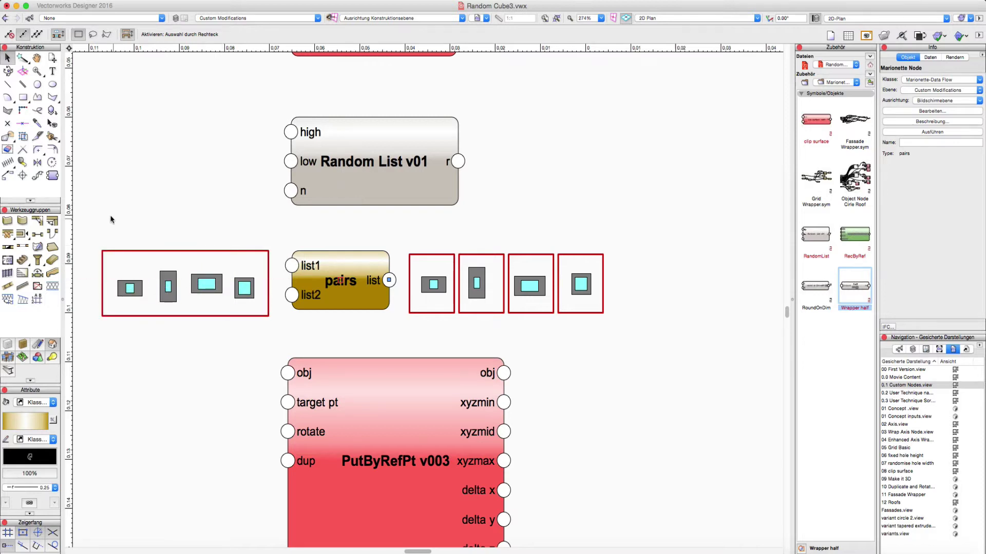
{"action": "left_click_drag", "start_coordinate": [110, 216], "coordinate": [259, 335]}
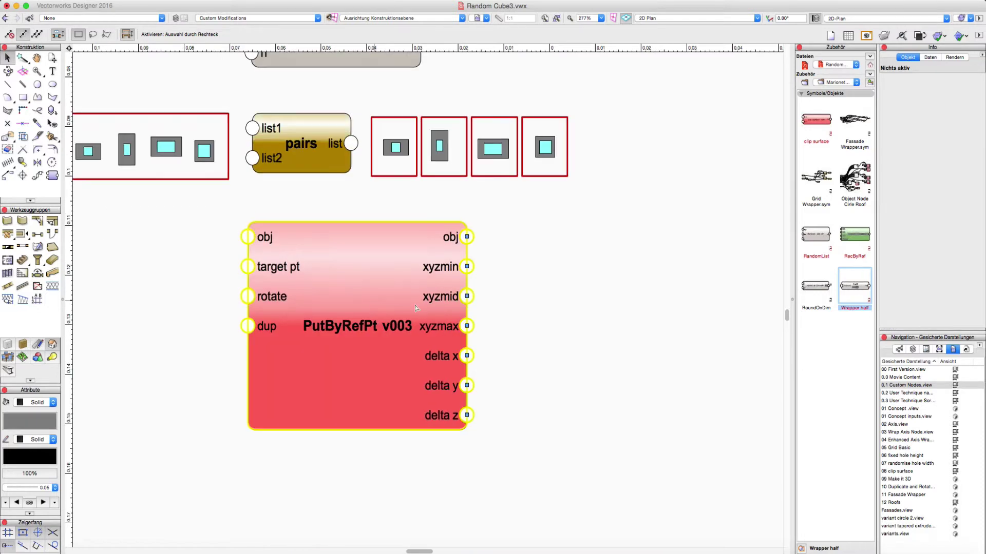
{"action": "left_click", "coordinate": [446, 313]}
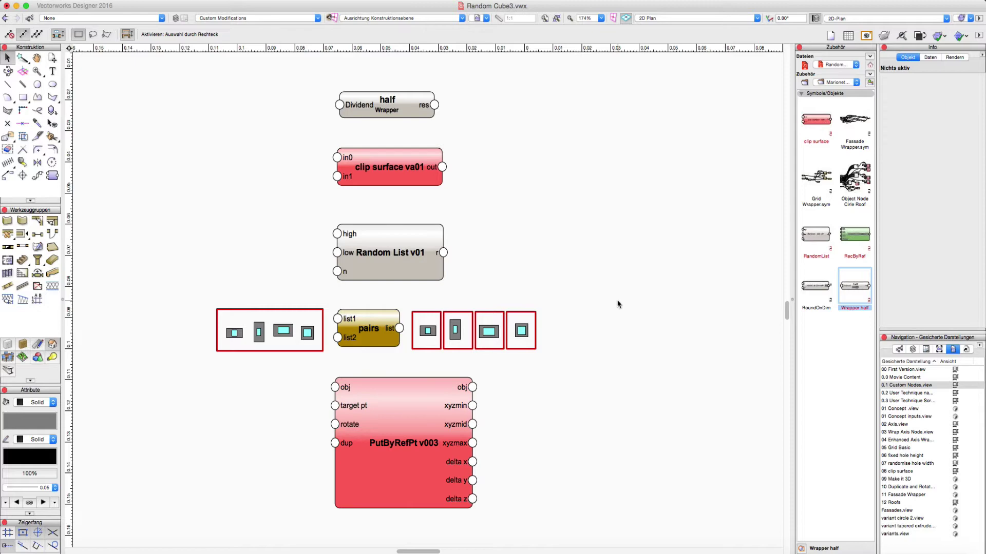
Step: Open the 0.2 User Technique saved view, inspect the script inside the facade wrapper symbol, and leave the script
{"action": "double_click", "coordinate": [899, 394]}
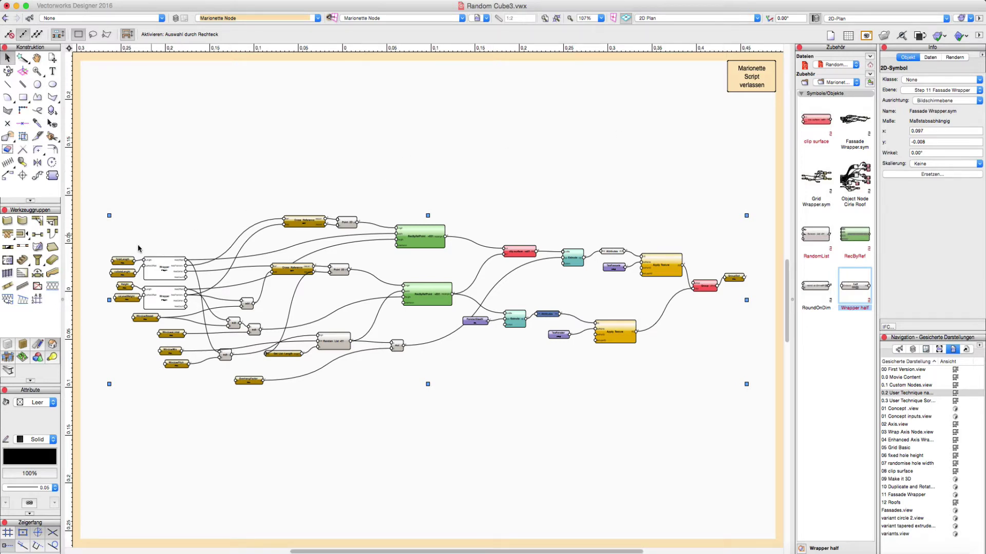
{"action": "scroll", "coordinate": [100, 262], "scroll_direction": "up", "scroll_amount": 5}
{"action": "scroll", "coordinate": [248, 234], "scroll_direction": "down", "scroll_amount": 3}
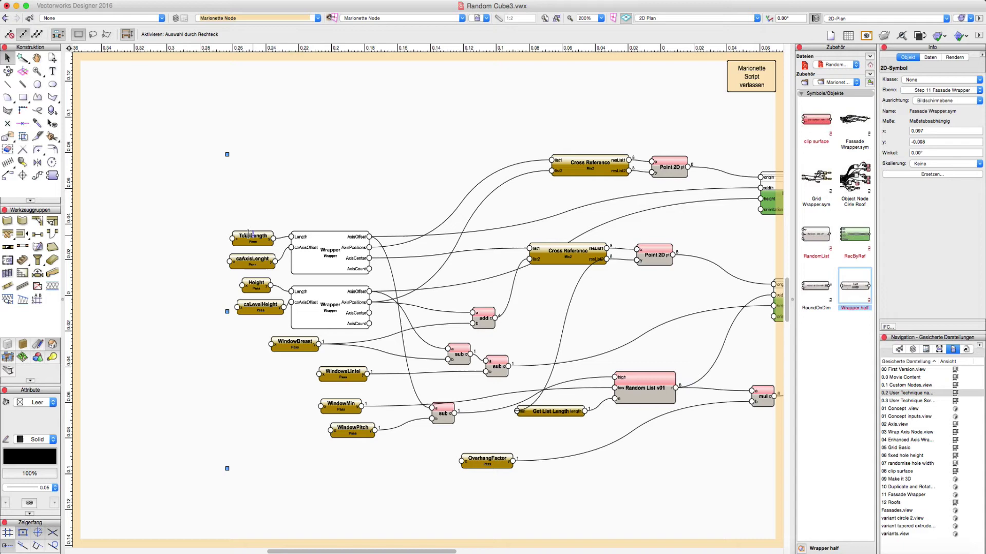
{"action": "scroll", "coordinate": [249, 234], "scroll_direction": "down", "scroll_amount": 4}
{"action": "scroll", "coordinate": [284, 207], "scroll_direction": "up", "scroll_amount": 2}
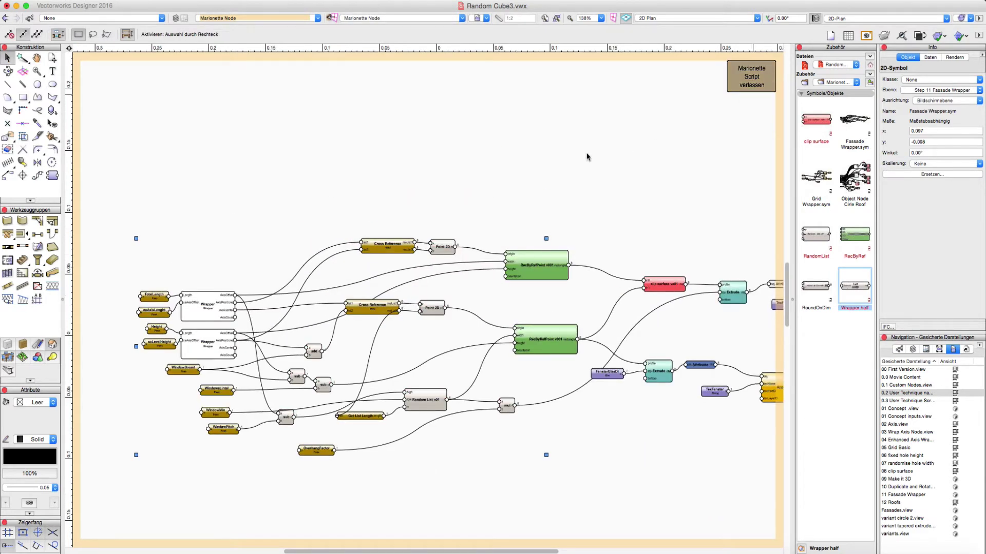
{"action": "scroll", "coordinate": [495, 177], "scroll_direction": "down", "scroll_amount": 2}
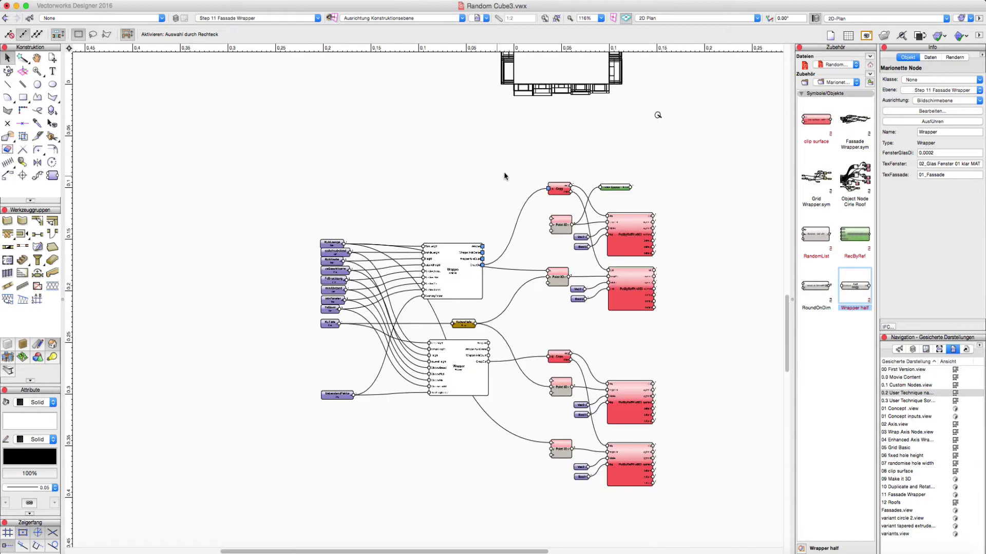
Step: Examine how the shared dimension nodes feed the two facade wrappers and how the wrapper output reaches the Copy nodes
{"action": "middle_click_drag", "start_coordinate": [450, 128], "coordinate": [391, 85]}
{"action": "scroll", "coordinate": [388, 150], "scroll_direction": "up", "scroll_amount": 2}
{"action": "scroll", "coordinate": [389, 150], "scroll_direction": "down", "scroll_amount": 1}
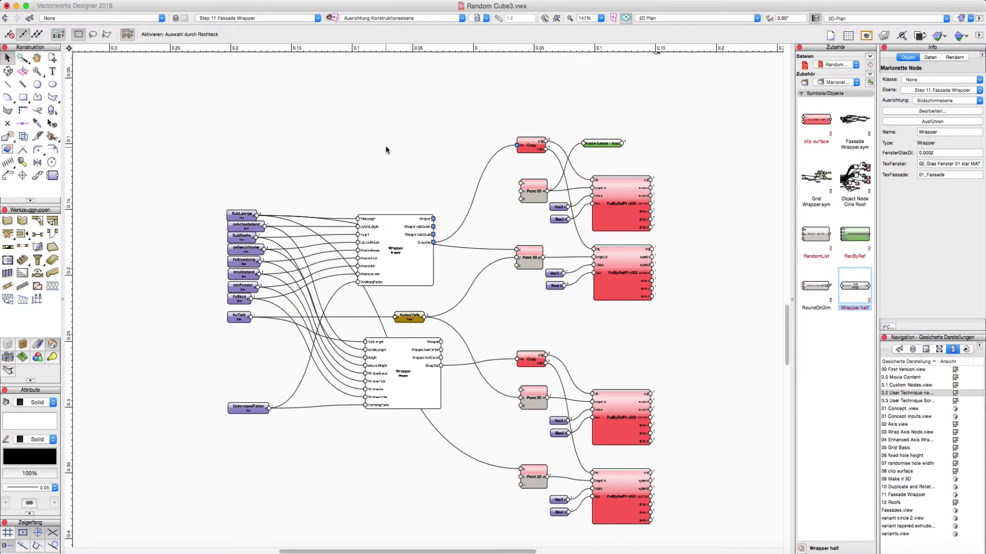
{"action": "left_click", "coordinate": [391, 154]}
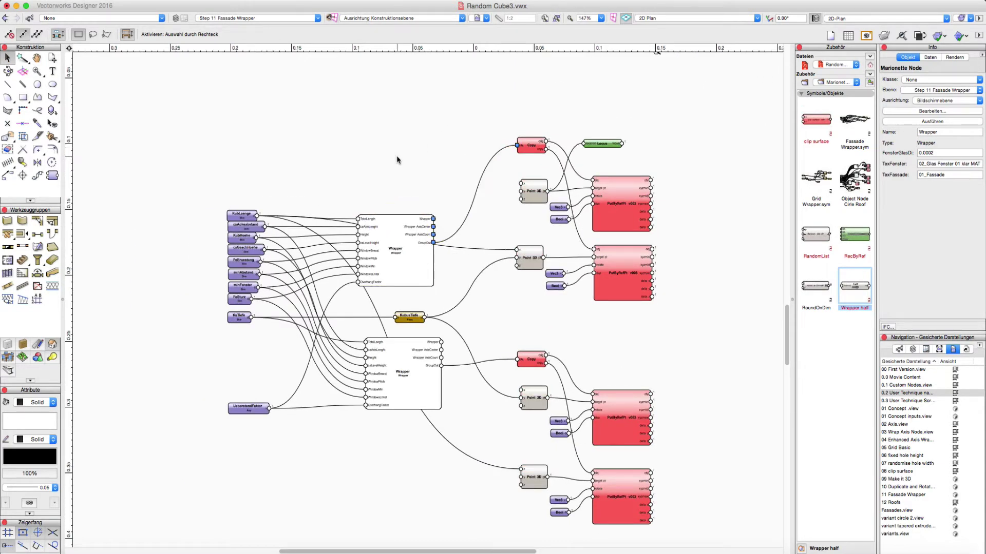
{"action": "left_click", "coordinate": [386, 230]}
{"action": "scroll", "coordinate": [379, 237], "scroll_direction": "up", "scroll_amount": 4}
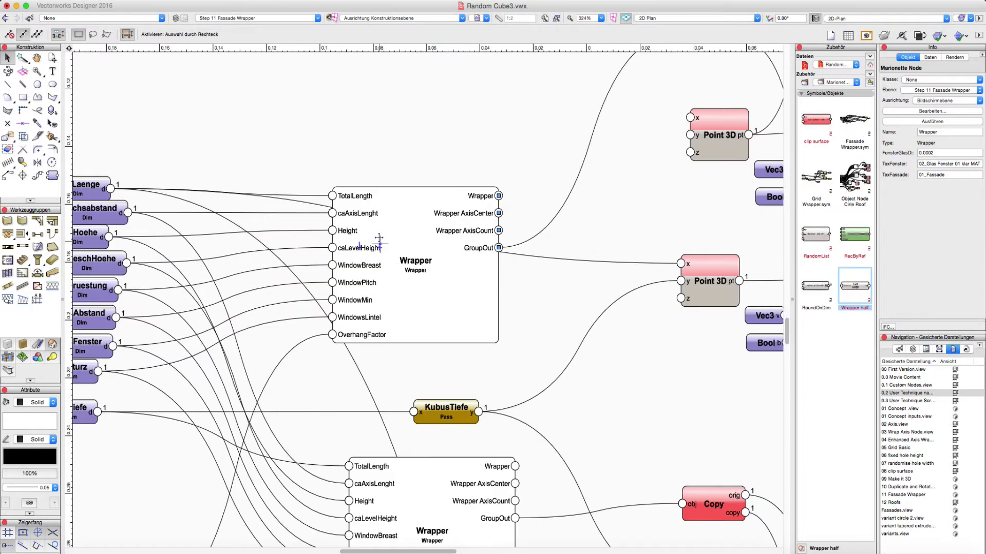
{"action": "scroll", "coordinate": [378, 238], "scroll_direction": "down", "scroll_amount": 5}
{"action": "scroll", "coordinate": [378, 237], "scroll_direction": "up", "scroll_amount": 3}
{"action": "left_click", "coordinate": [153, 201]}
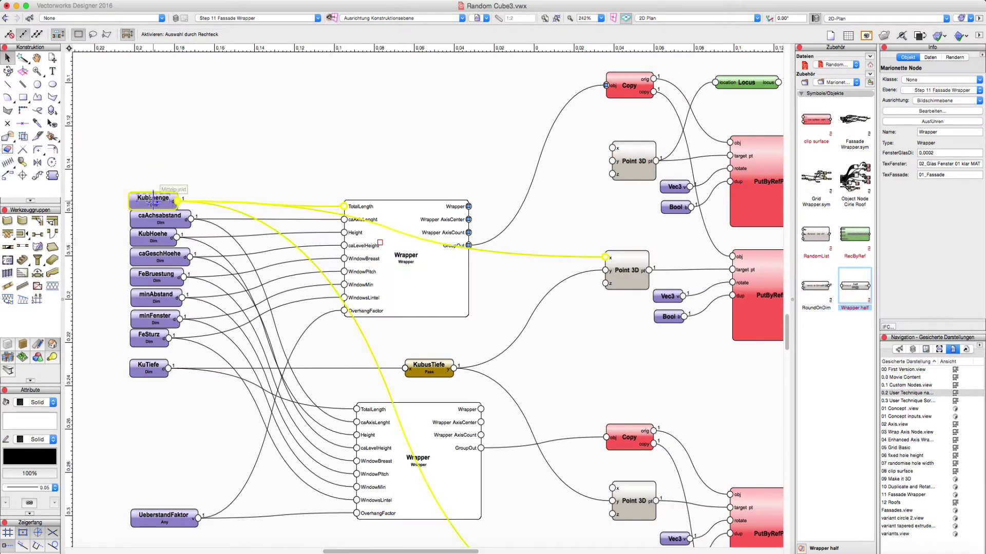
{"action": "left_click", "coordinate": [380, 290]}
{"action": "left_click", "coordinate": [456, 488]}
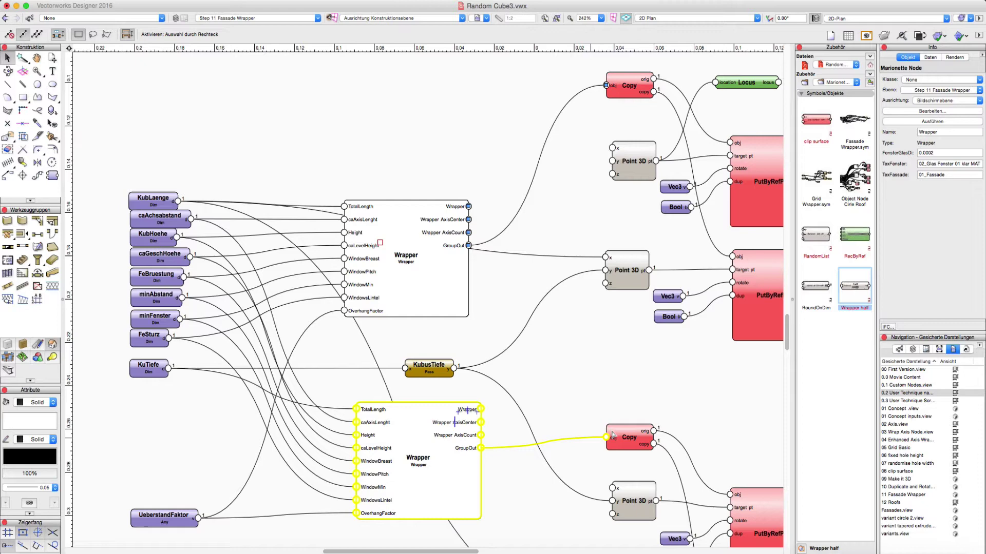
{"action": "left_click", "coordinate": [629, 436]}
{"action": "left_click", "coordinate": [436, 257]}
{"action": "left_click", "coordinate": [462, 157]}
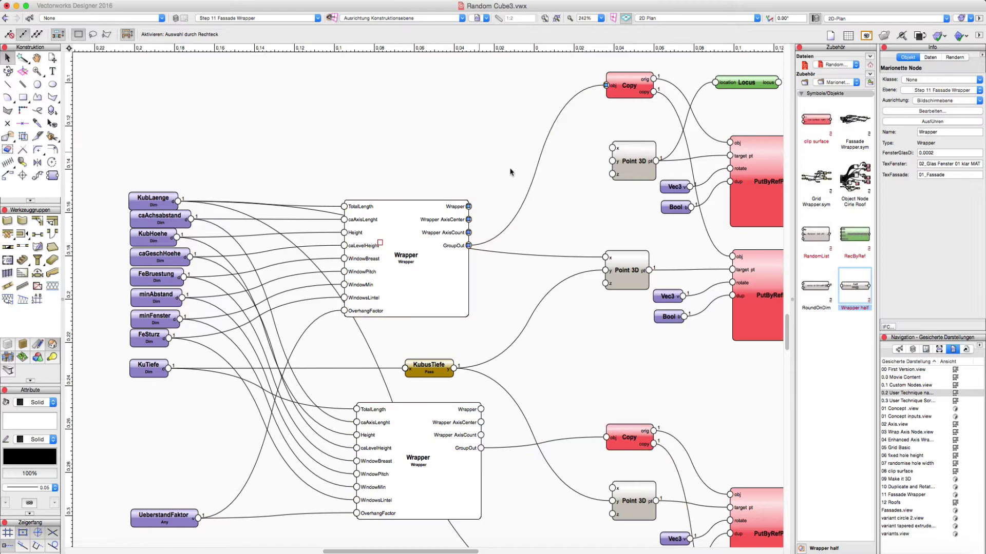
Step: Inspect the 00 First Version saved view and return to the Step 11 facade wrapper network for comparison
{"action": "double_click", "coordinate": [889, 369]}
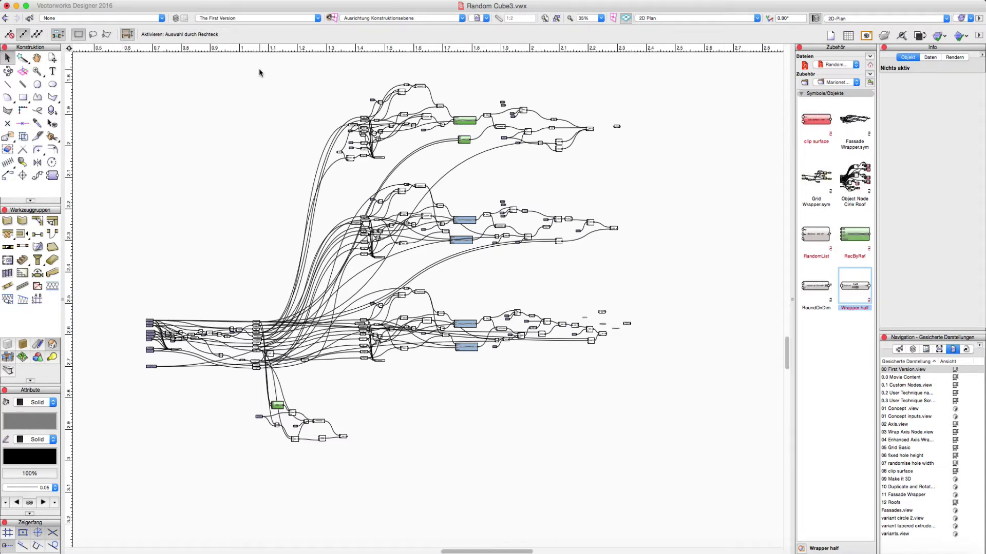
{"action": "left_click", "coordinate": [6, 18]}
{"action": "left_click", "coordinate": [296, 107]}
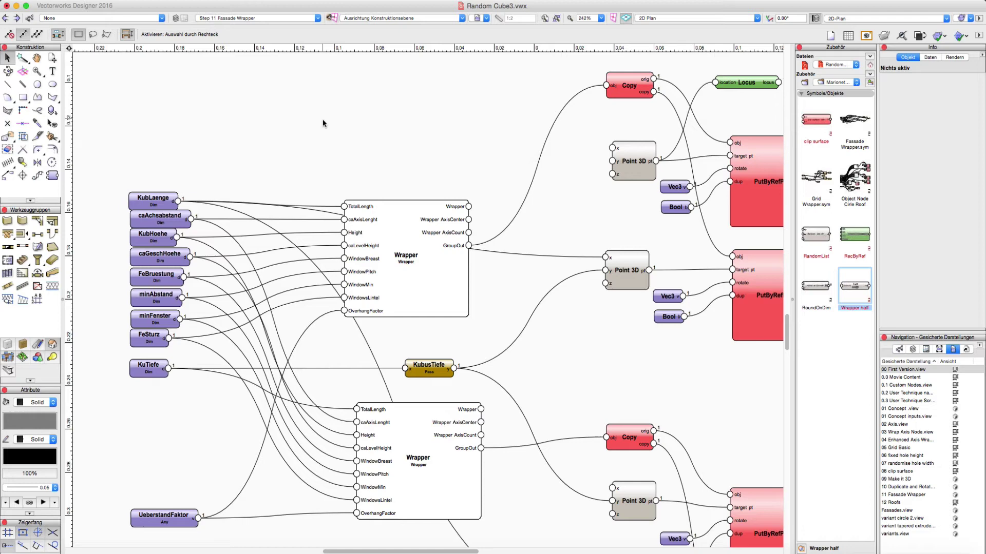
{"action": "scroll", "coordinate": [322, 119], "scroll_direction": "down", "scroll_amount": 3}
{"action": "scroll", "coordinate": [344, 128], "scroll_direction": "up", "scroll_amount": 1}
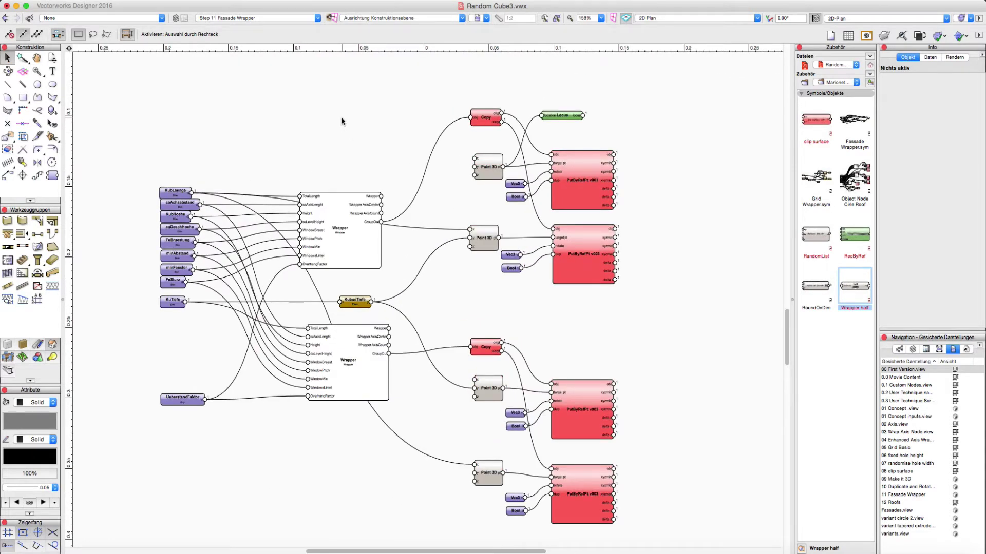
Step: Open the 0.3 User Technique saved view and examine the explanatory images placed on the two axis wrapper nodes
{"action": "double_click", "coordinate": [896, 402]}
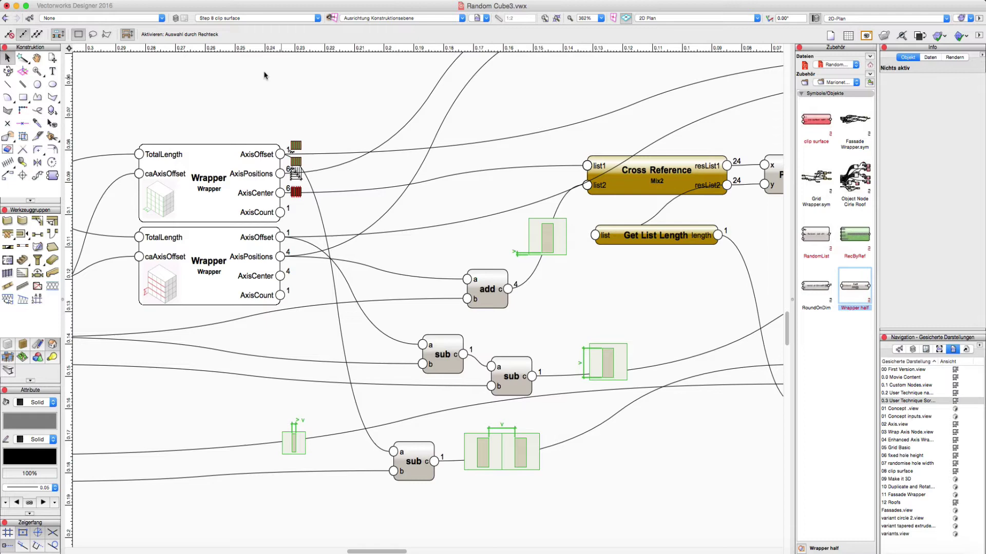
{"action": "left_click_drag", "start_coordinate": [242, 85], "coordinate": [339, 215]}
{"action": "left_click", "coordinate": [159, 198]}
{"action": "scroll", "coordinate": [142, 197], "scroll_direction": "up", "scroll_amount": 3}
{"action": "left_click", "coordinate": [194, 336]}
{"action": "scroll", "coordinate": [194, 336], "scroll_direction": "down", "scroll_amount": 5}
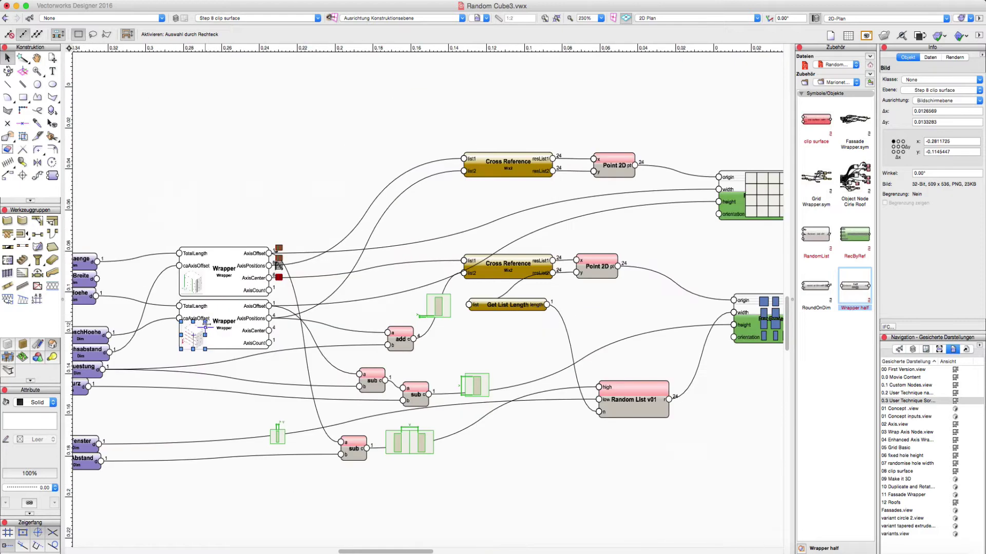
Step: Examine the small green window diagrams that illustrate the outputs of the add and sub nodes
{"action": "scroll", "coordinate": [468, 246], "scroll_direction": "up", "scroll_amount": 3}
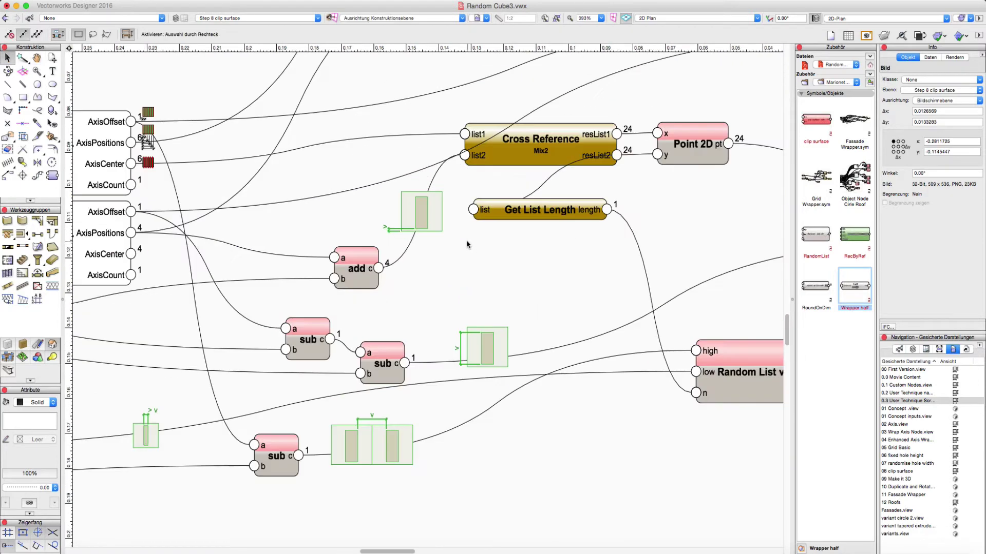
{"action": "left_click", "coordinate": [424, 214]}
{"action": "scroll", "coordinate": [450, 250], "scroll_direction": "up", "scroll_amount": 4}
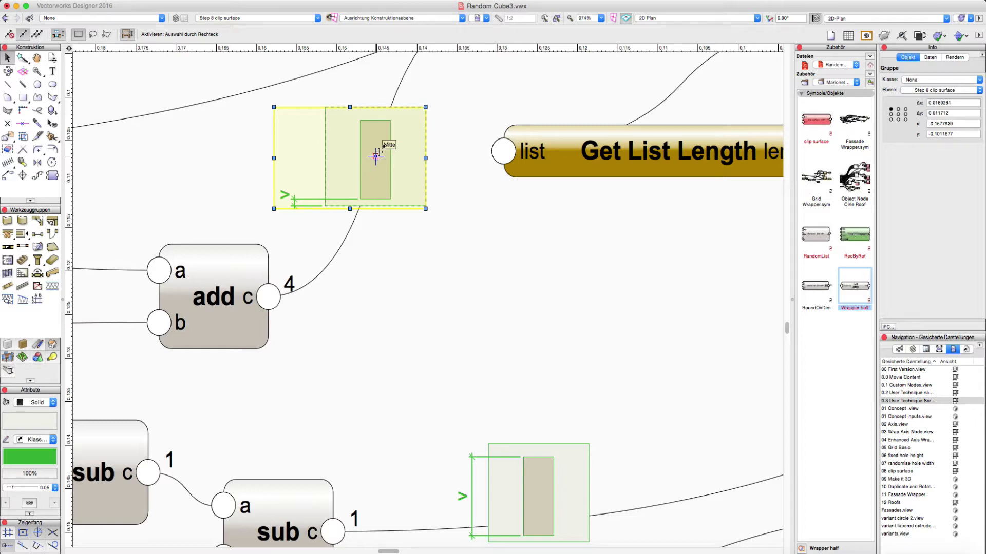
{"action": "scroll", "coordinate": [401, 267], "scroll_direction": "down", "scroll_amount": 4}
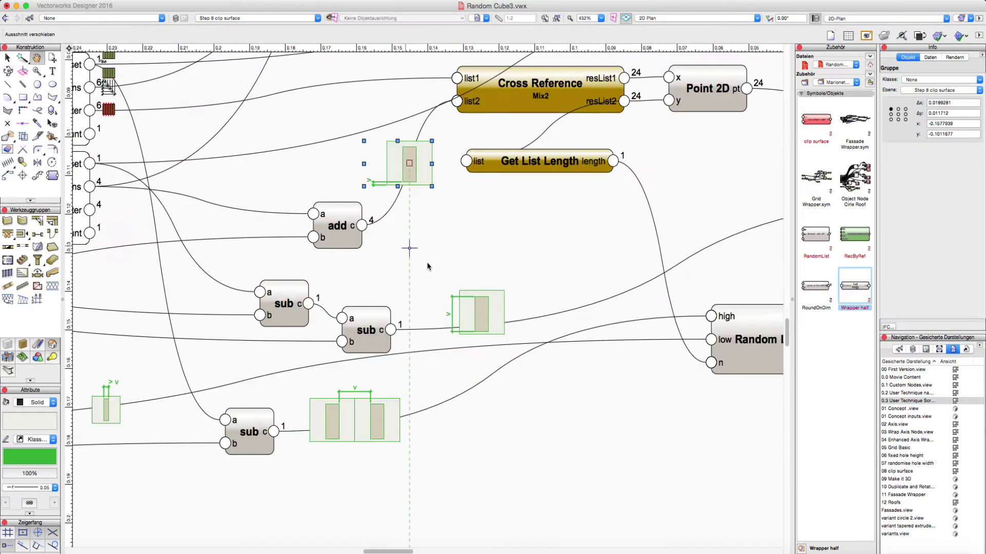
{"action": "left_click", "coordinate": [471, 242]}
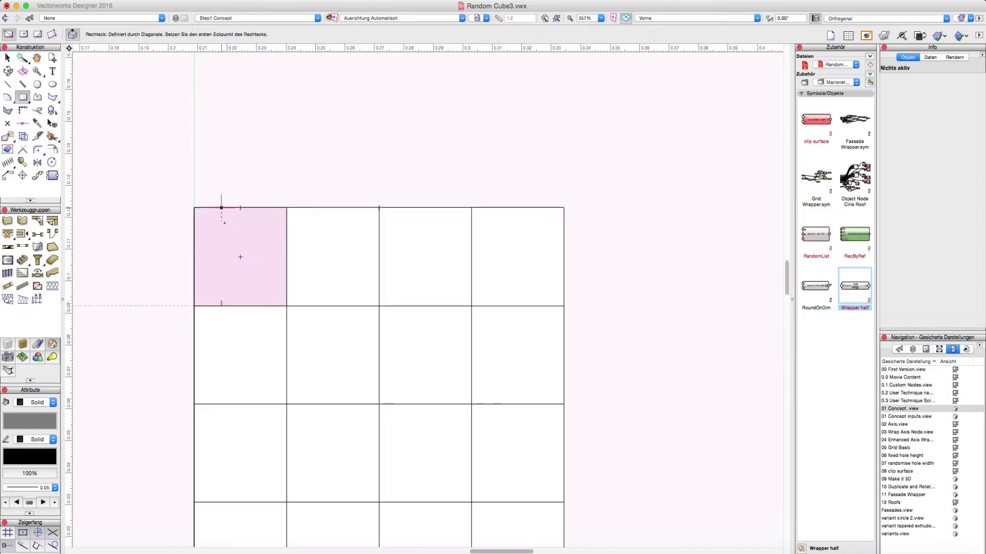
Step: In the 01 Concept view, draw a rectangle about 0.013 by 0.022 in the grid's upper-left cell and centre it in that cell
{"action": "left_click_drag", "start_coordinate": [216, 219], "coordinate": [253, 291]}
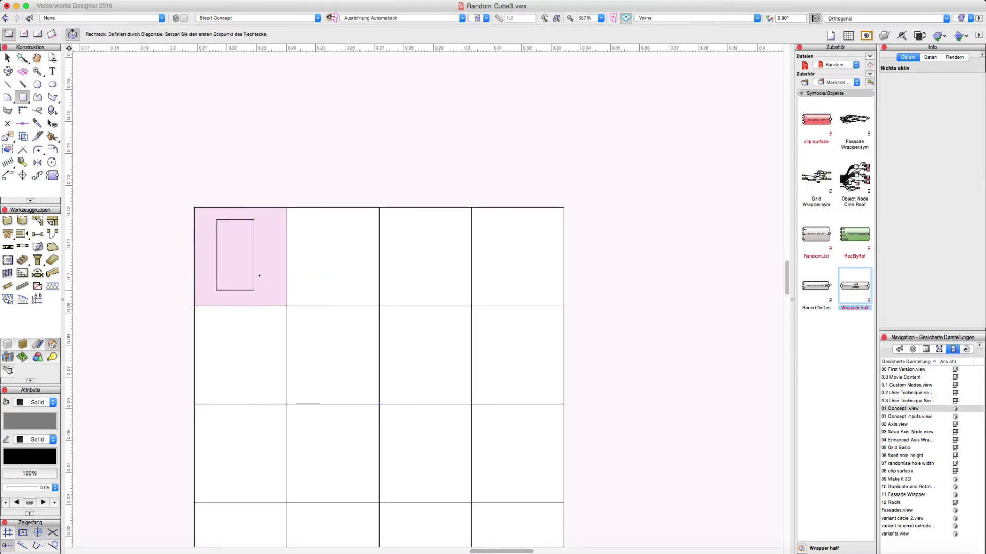
{"action": "key", "text": "x"}
{"action": "scroll", "coordinate": [251, 162], "scroll_direction": "down", "scroll_amount": 1}
{"action": "left_click", "coordinate": [240, 257]}
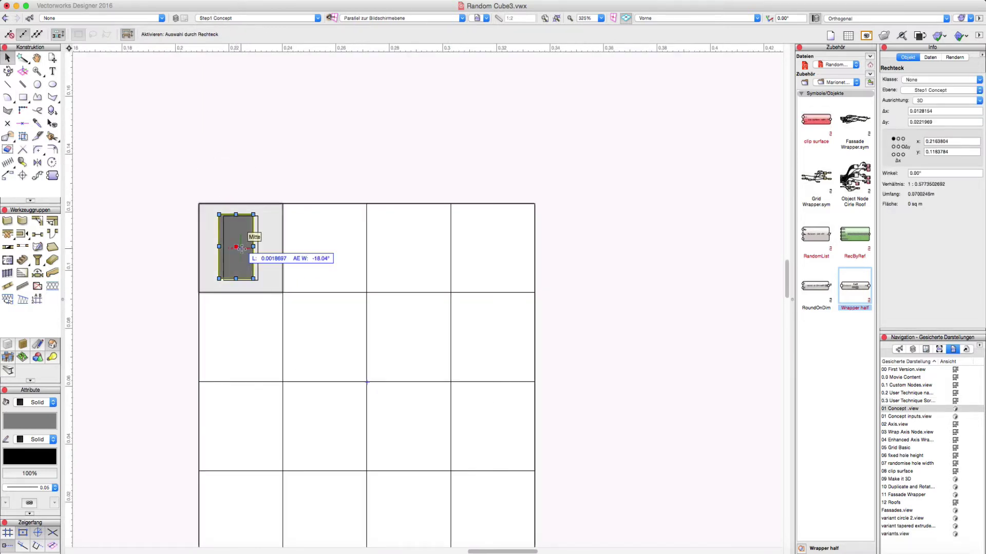
{"action": "mouse_move", "coordinate": [242, 249]}
{"action": "left_mouse_down"}
{"action": "mouse_move", "coordinate": [307, 249]}
{"action": "mouse_move", "coordinate": [258, 238]}
{"action": "mouse_move", "coordinate": [240, 248]}
{"action": "left_mouse_up"}
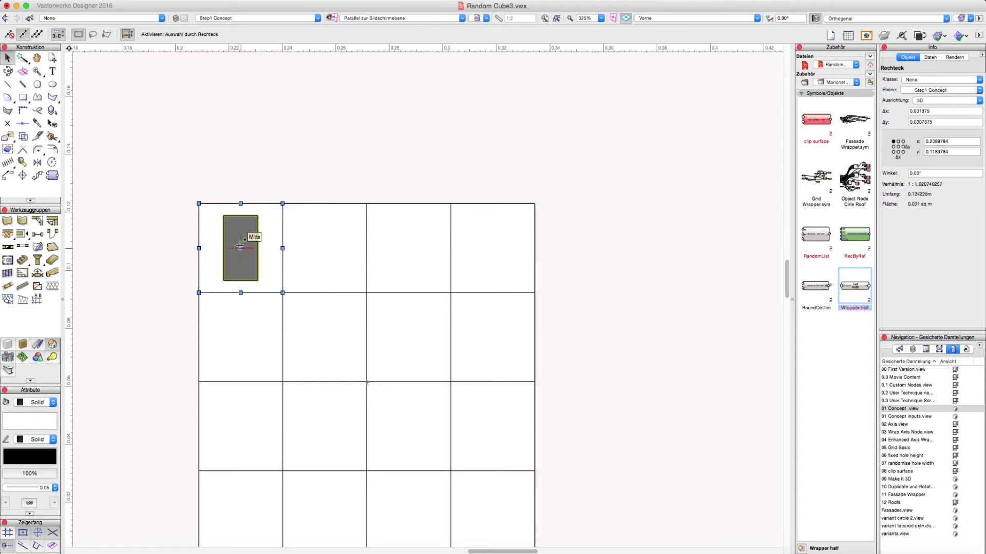
Step: Copy the window rectangle from the upper-left cell into the other three cells of the grid's top row
{"action": "left_click", "coordinate": [248, 244]}
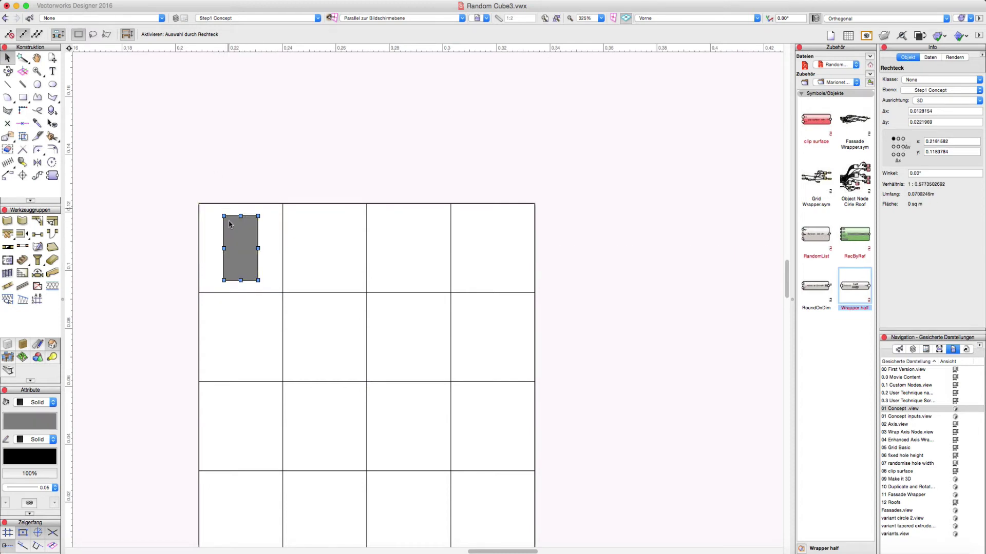
{"action": "left_click_drag", "start_coordinate": [229, 220], "coordinate": [313, 220], "text": "alt"}
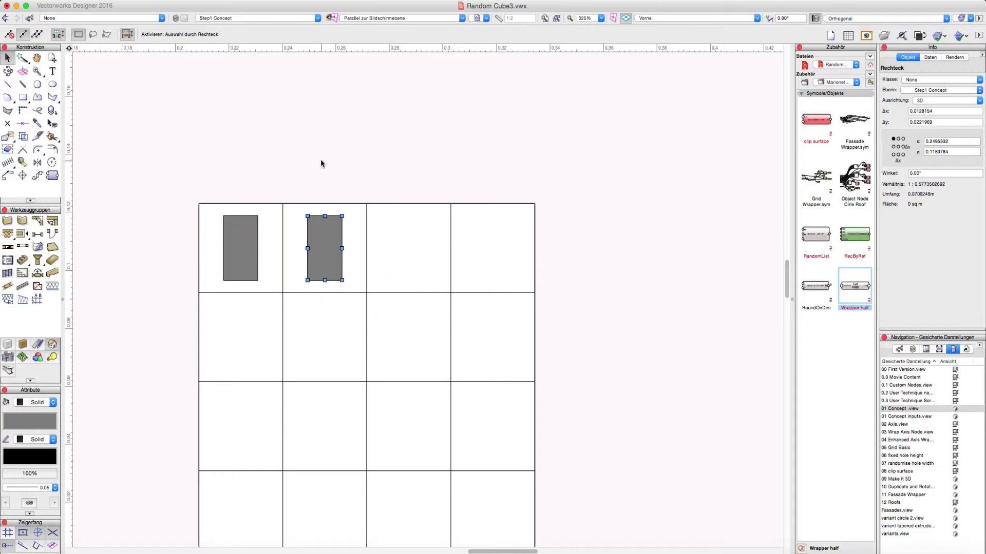
{"action": "key", "text": "super+d"}
{"action": "key", "text": "super+d"}
Step: Copy the top row's four window rectangles into the three rows below, one set per row
{"action": "left_click", "coordinate": [229, 188]}
{"action": "left_click_drag", "start_coordinate": [169, 196], "coordinate": [543, 280]}
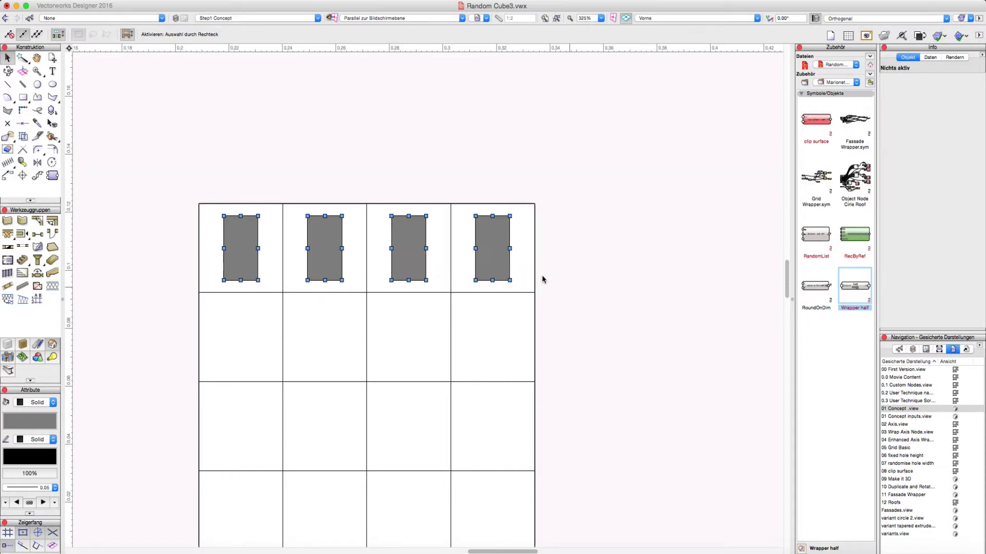
{"action": "left_click_drag", "start_coordinate": [494, 248], "coordinate": [493, 337], "text": "alt"}
{"action": "middle_click_drag", "start_coordinate": [533, 293], "coordinate": [515, 207]}
{"action": "key", "text": "super+d"}
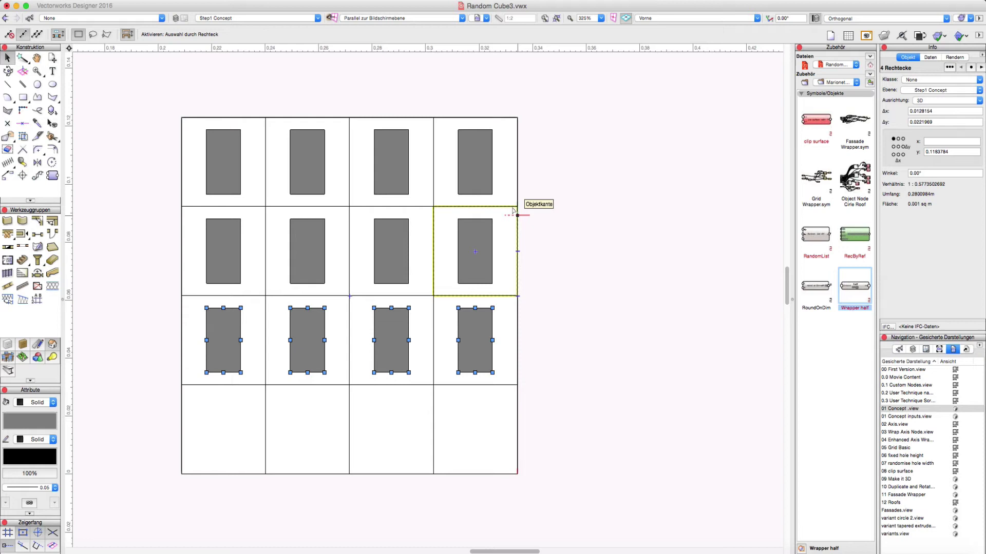
{"action": "key", "text": "super+d"}
Step: In the top row, narrow the fourth window to about 0.0086 and widen the third, keeping both centred in their cells
{"action": "left_click", "coordinate": [458, 163]}
{"action": "scroll", "coordinate": [458, 163], "scroll_direction": "up", "scroll_amount": 3}
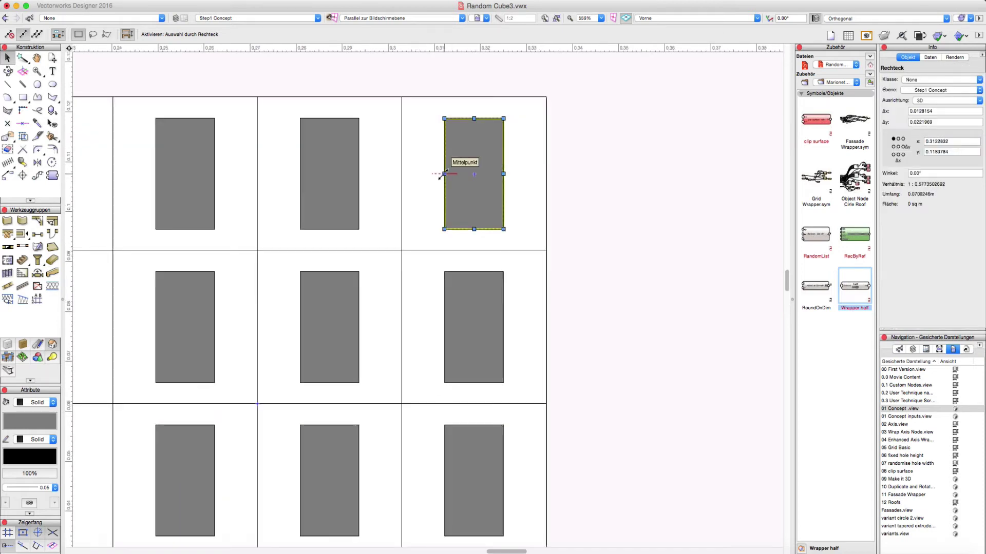
{"action": "left_click_drag", "start_coordinate": [444, 174], "coordinate": [474, 174]}
{"action": "left_click", "coordinate": [328, 171]}
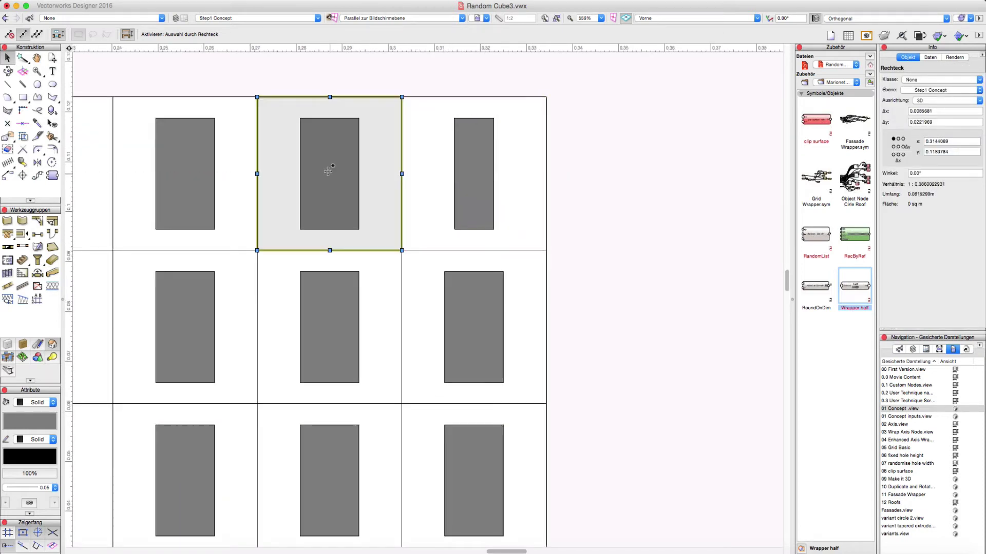
{"action": "left_click", "coordinate": [328, 171]}
{"action": "left_click_drag", "start_coordinate": [358, 174], "coordinate": [330, 174]}
Step: Widen the second window in the top row symmetrically about its centre
{"action": "scroll", "coordinate": [308, 174], "scroll_direction": "down", "scroll_amount": 1}
{"action": "left_click", "coordinate": [196, 172]}
{"action": "middle_click_drag", "start_coordinate": [197, 171], "coordinate": [331, 191]}
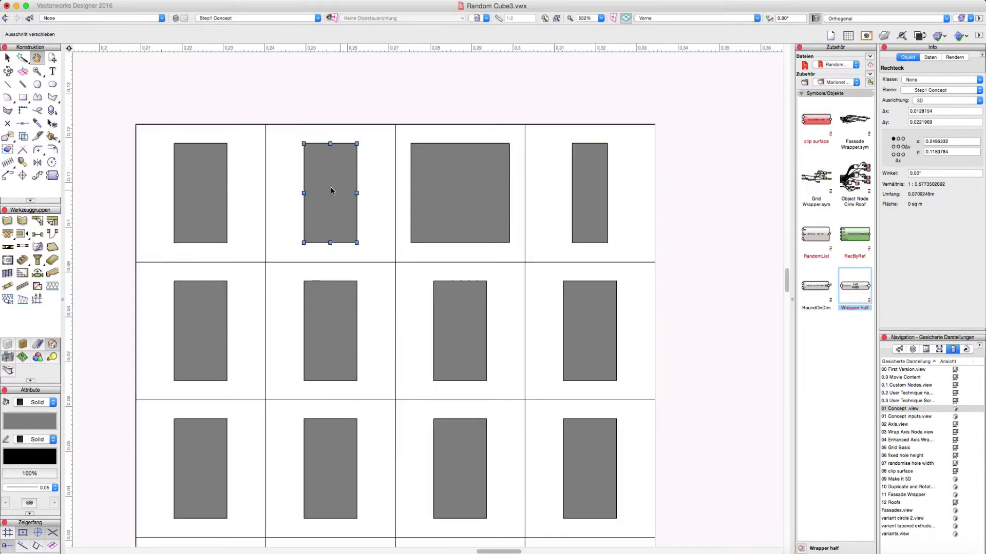
{"action": "left_click_drag", "start_coordinate": [303, 193], "coordinate": [328, 188]}
{"action": "left_click", "coordinate": [303, 87]}
Step: In an isometric view, cut the four top-row window rectangles out of their grid cells with Clip Surface
{"action": "scroll", "coordinate": [303, 88], "scroll_direction": "down", "scroll_amount": 3}
{"action": "key", "text": "3"}
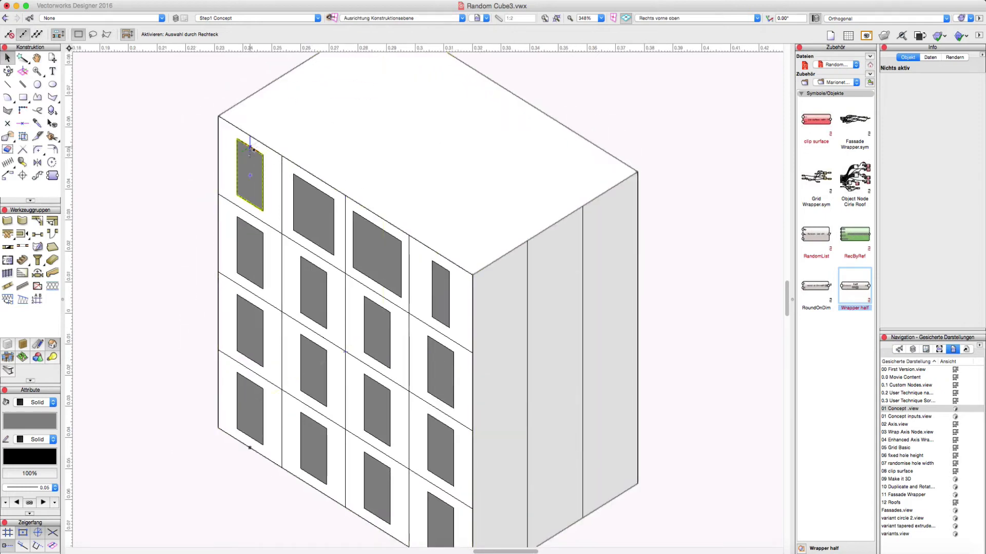
{"action": "left_click", "coordinate": [250, 149]}
{"action": "left_click", "coordinate": [313, 186], "text": "shift"}
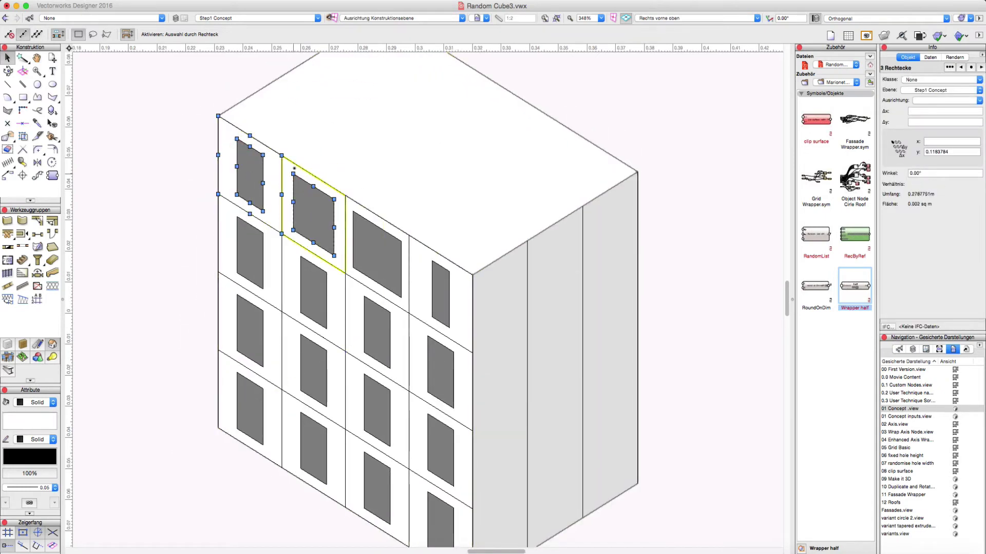
{"action": "left_click", "coordinate": [373, 228], "text": "shift"}
{"action": "left_click", "coordinate": [440, 280], "text": "shift"}
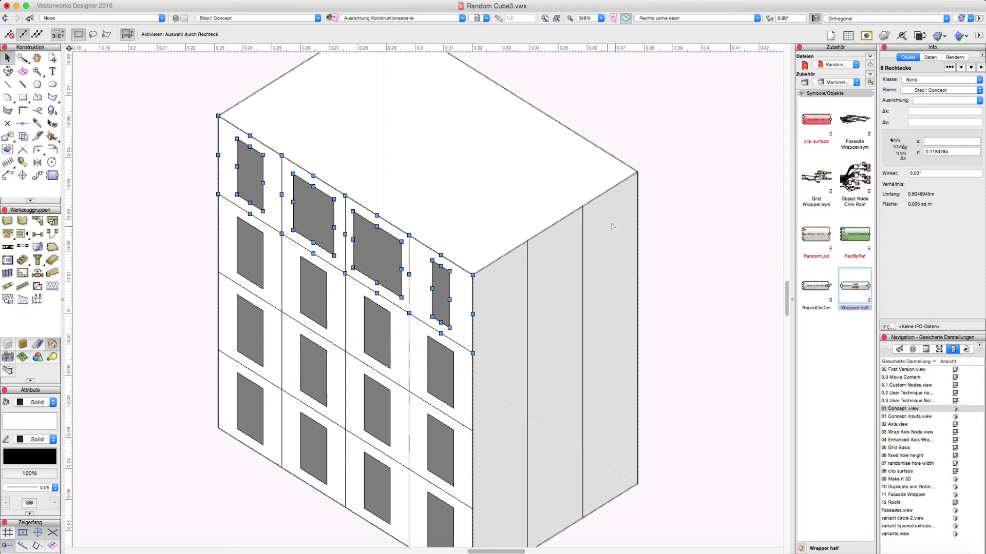
{"action": "key", "text": "alt+super+s"}
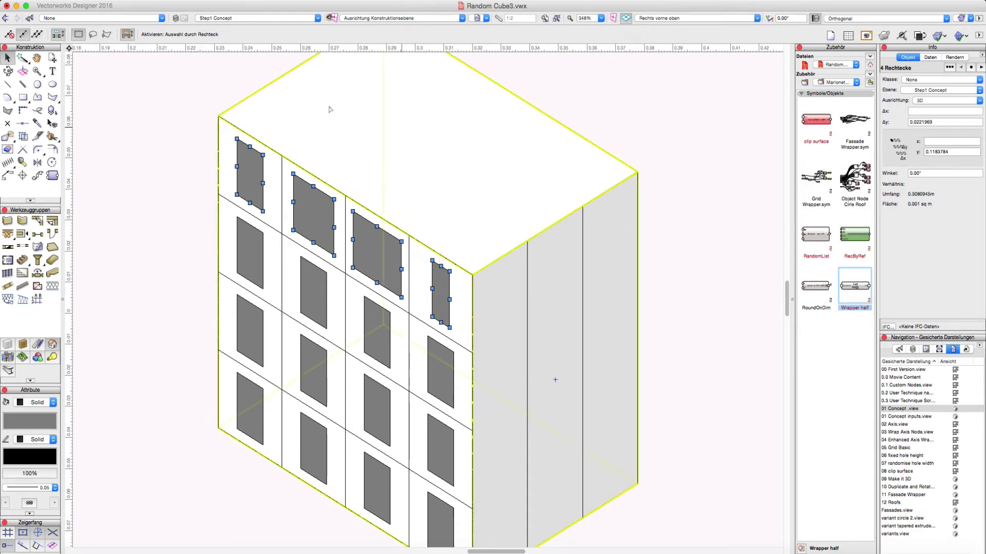
{"action": "left_click", "coordinate": [133, 101]}
Step: Push/Pull the first two top-row cells outward from the facade, the first by about 0.011 and the second farther
{"action": "key", "text": "shift+p"}
{"action": "left_click", "coordinate": [222, 139]}
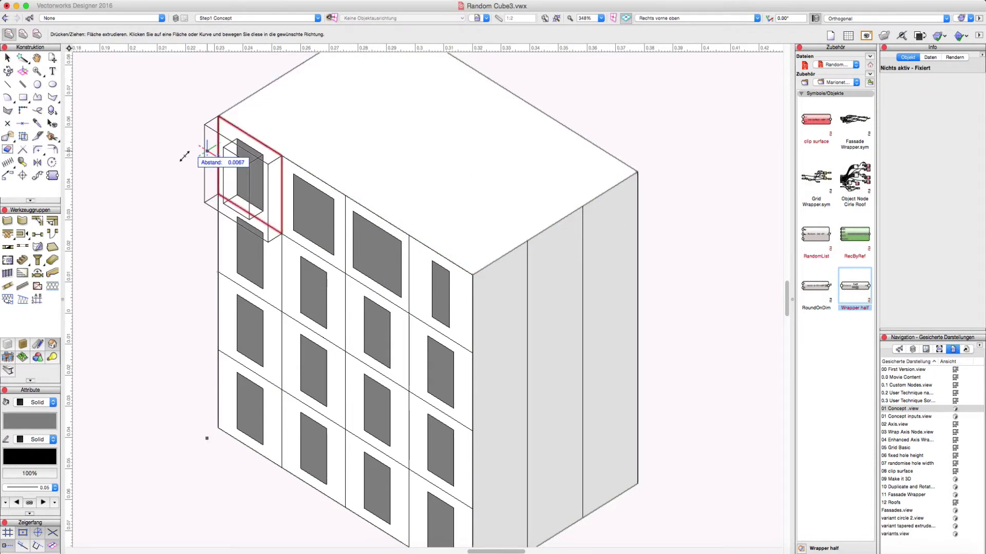
{"action": "left_click", "coordinate": [197, 153]}
{"action": "left_click", "coordinate": [311, 211]}
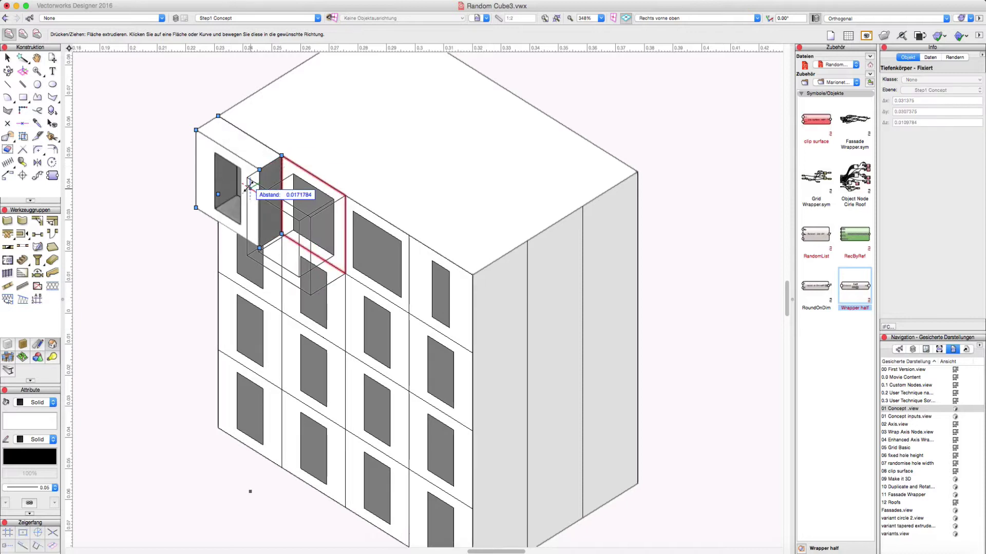
{"action": "left_click", "coordinate": [265, 201]}
Step: Push/Pull the third and fourth top-row cells outward by different depths, with the fourth projecting only slightly, and clear the selection
{"action": "left_click", "coordinate": [383, 228]}
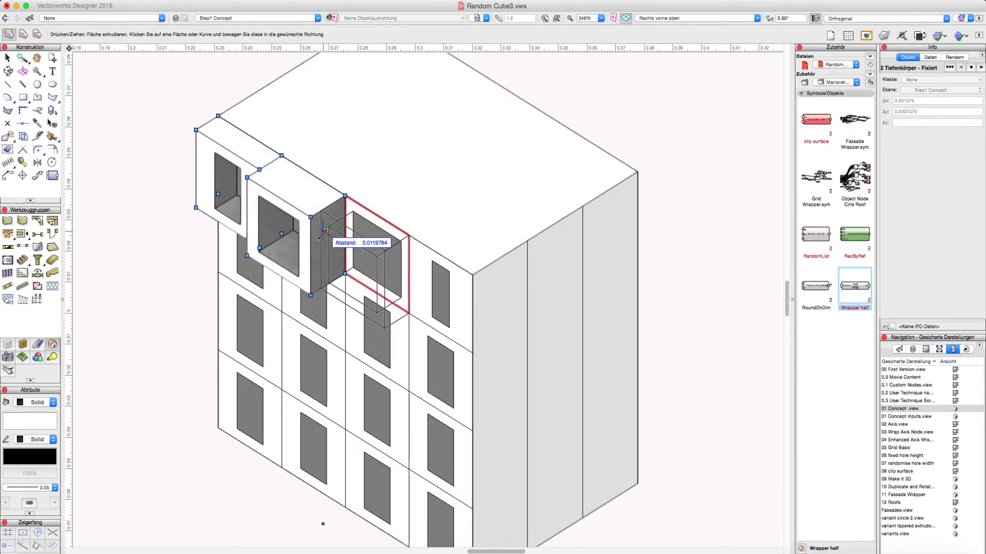
{"action": "left_click", "coordinate": [317, 241]}
{"action": "left_click", "coordinate": [417, 257]}
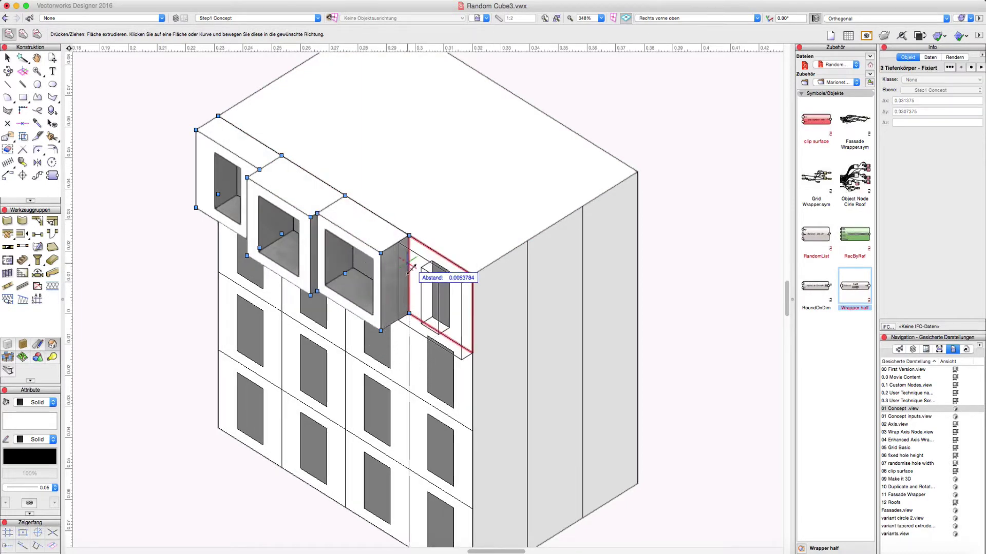
{"action": "left_click", "coordinate": [408, 246]}
{"action": "scroll", "coordinate": [649, 169], "scroll_direction": "down", "scroll_amount": 4}
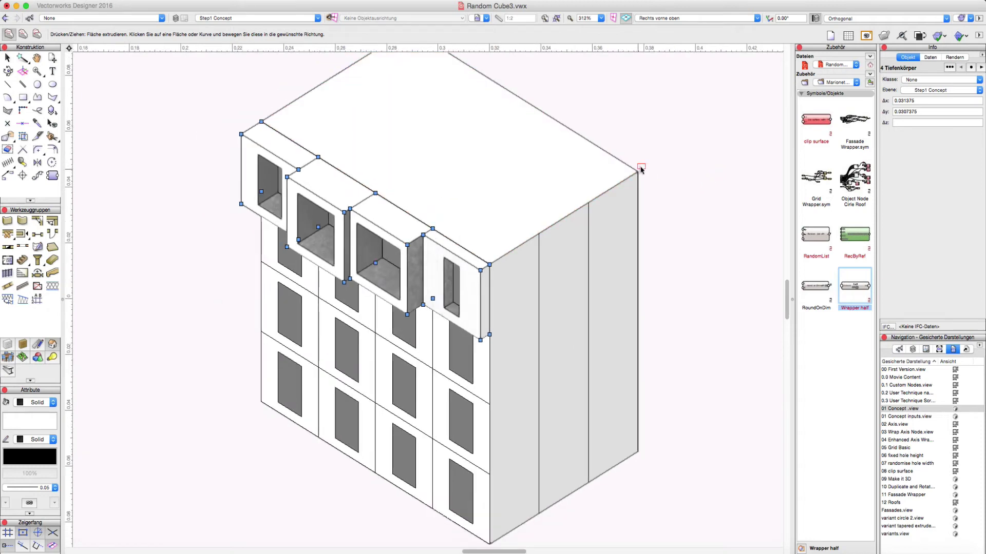
{"action": "middle_click_drag", "start_coordinate": [583, 135], "coordinate": [582, 165]}
{"action": "key", "text": "x"}
{"action": "key", "text": "x"}
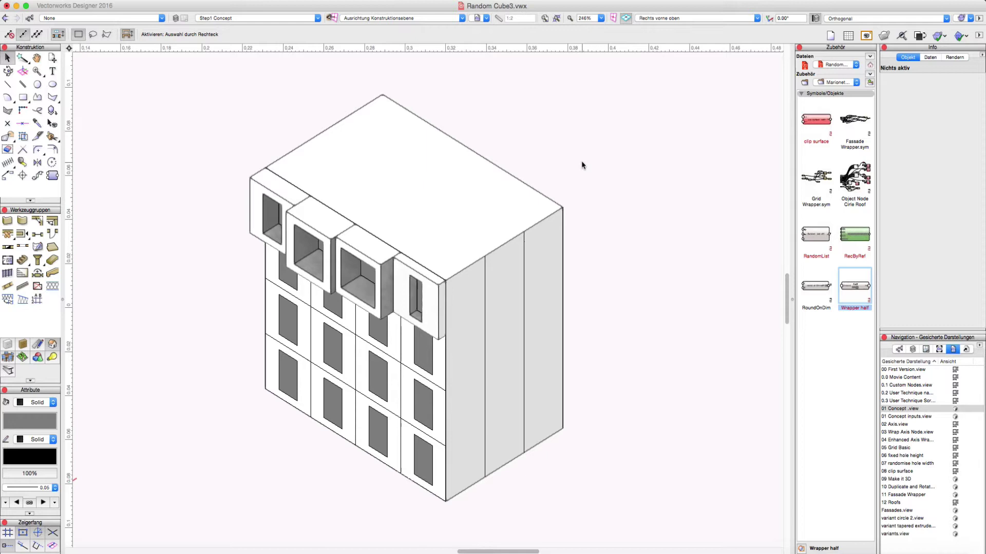
Step: Open the 01 Concept inputs saved view and examine the input nodes for cube dimensions, grid spacing, window limits and projection
{"action": "scroll", "coordinate": [582, 163], "scroll_direction": "down", "scroll_amount": 3}
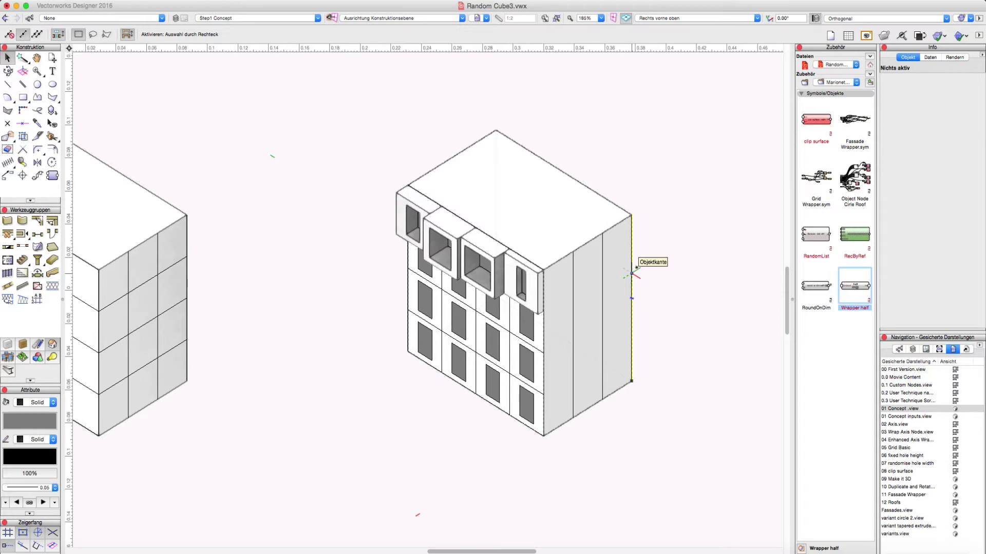
{"action": "double_click", "coordinate": [901, 417]}
{"action": "left_click", "coordinate": [290, 198]}
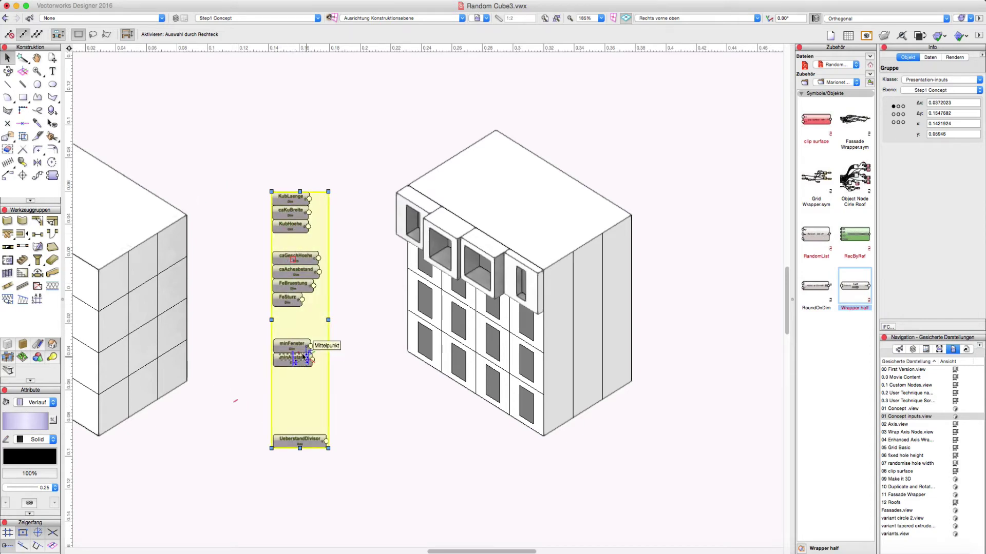
{"action": "key", "text": "x"}
{"action": "scroll", "coordinate": [289, 268], "scroll_direction": "up", "scroll_amount": 2}
{"action": "scroll", "coordinate": [289, 268], "scroll_direction": "down", "scroll_amount": 2}
{"action": "left_click_drag", "start_coordinate": [224, 71], "coordinate": [381, 516]}
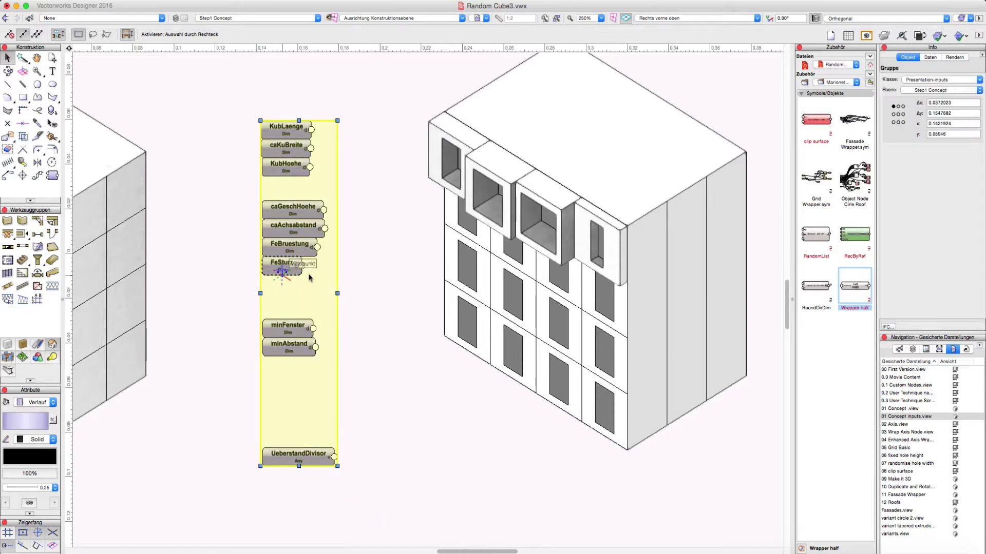
{"action": "left_click", "coordinate": [381, 246]}
{"action": "scroll", "coordinate": [382, 245], "scroll_direction": "down", "scroll_amount": 1}
{"action": "middle_click_drag", "start_coordinate": [383, 245], "coordinate": [313, 272]}
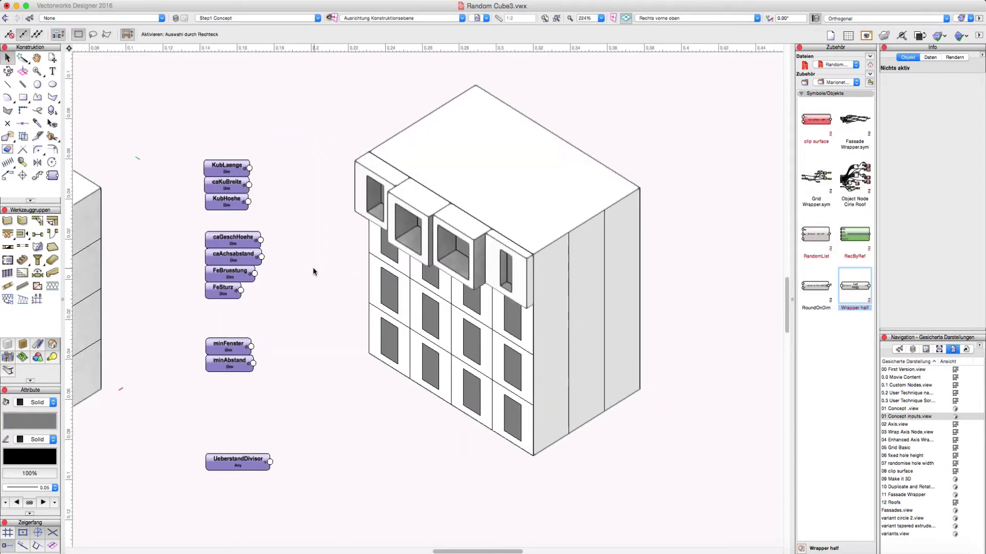
{"action": "left_click_drag", "start_coordinate": [151, 128], "coordinate": [321, 461]}
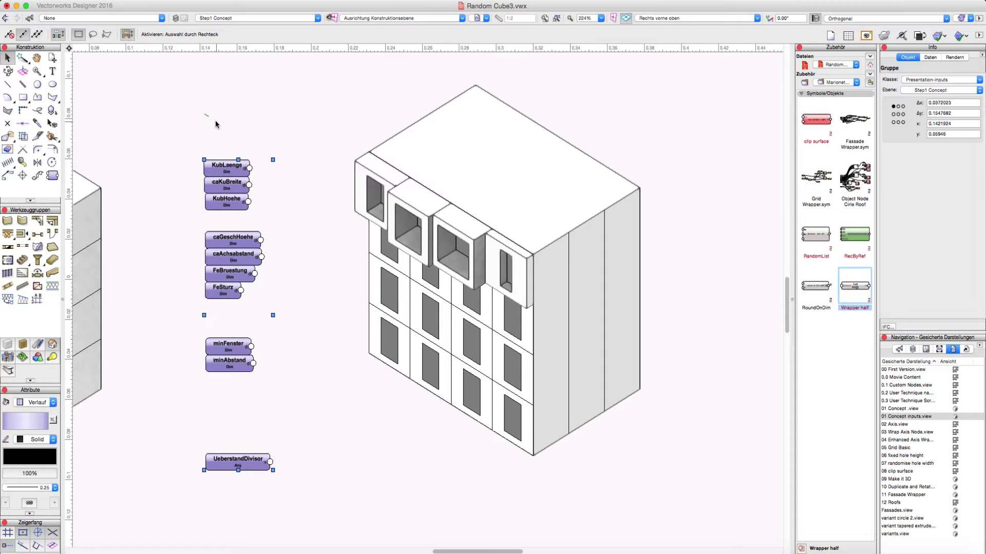
Step: Inspect the facade cube and its projecting cells from orbited, front and isometric views beside the input nodes
{"action": "left_click_drag", "start_coordinate": [334, 58], "coordinate": [662, 325]}
{"action": "key", "text": "2"}
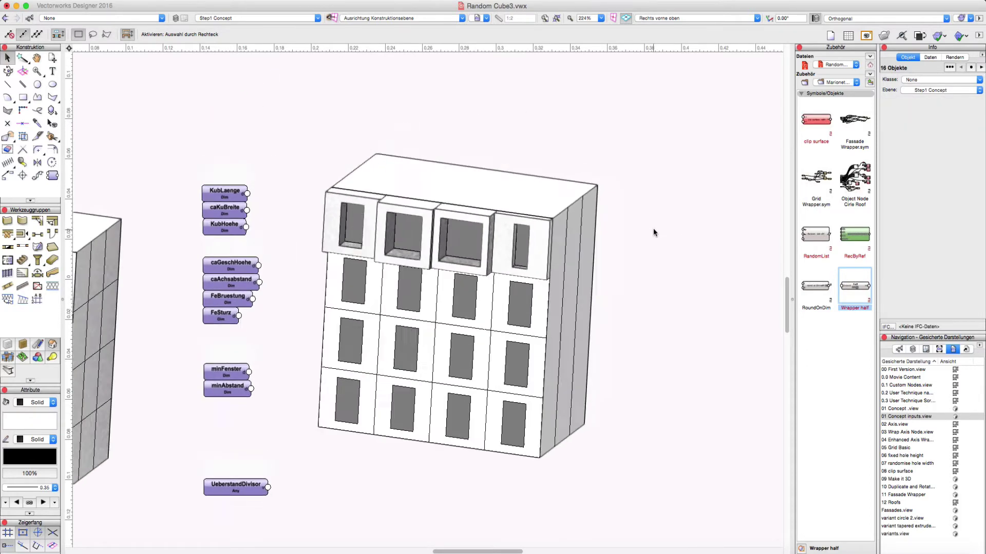
{"action": "left_click", "coordinate": [594, 341]}
{"action": "middle_click_drag", "start_coordinate": [593, 353], "coordinate": [653, 283]}
{"action": "key", "text": "x"}
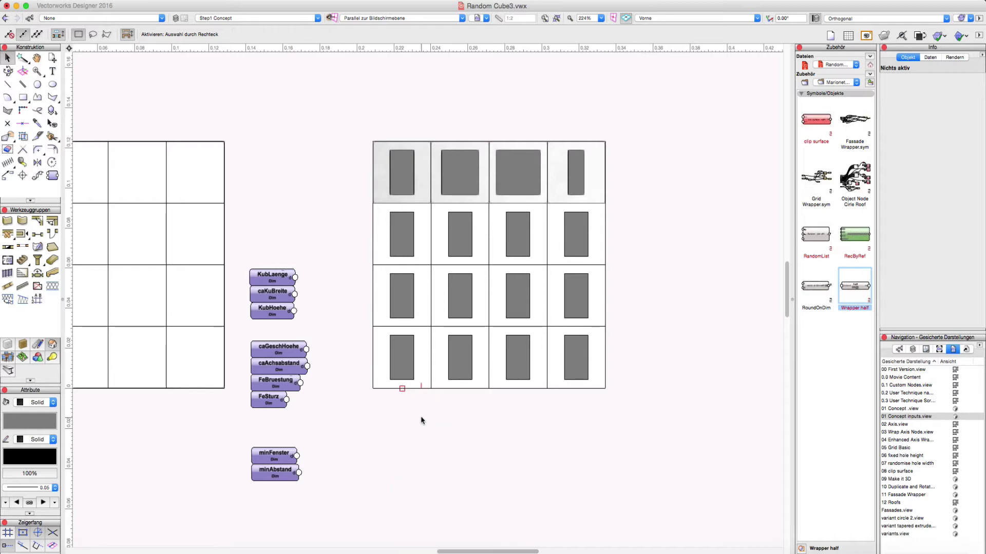
{"action": "key", "text": "3"}
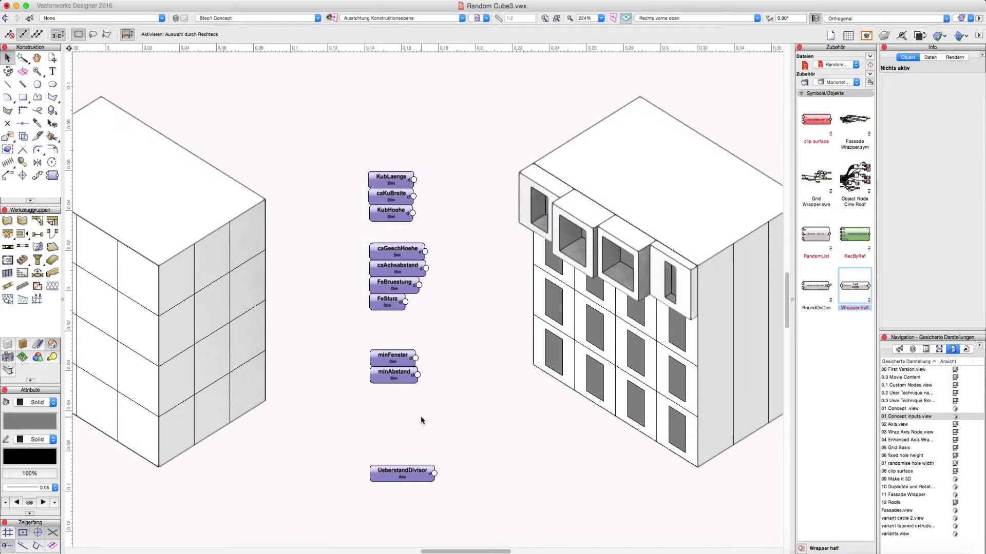
{"action": "middle_click_drag", "start_coordinate": [521, 360], "coordinate": [398, 348]}
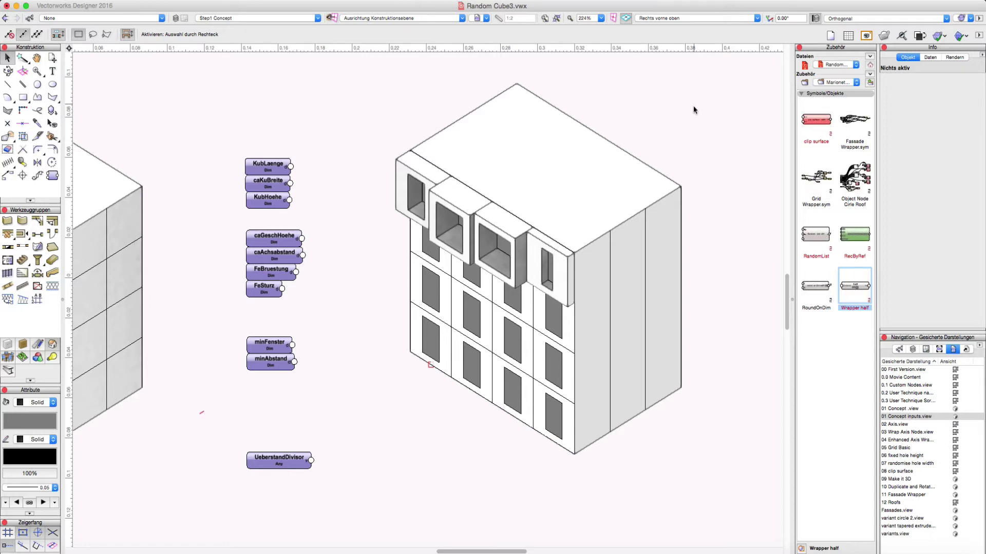
{"action": "left_click", "coordinate": [407, 149]}
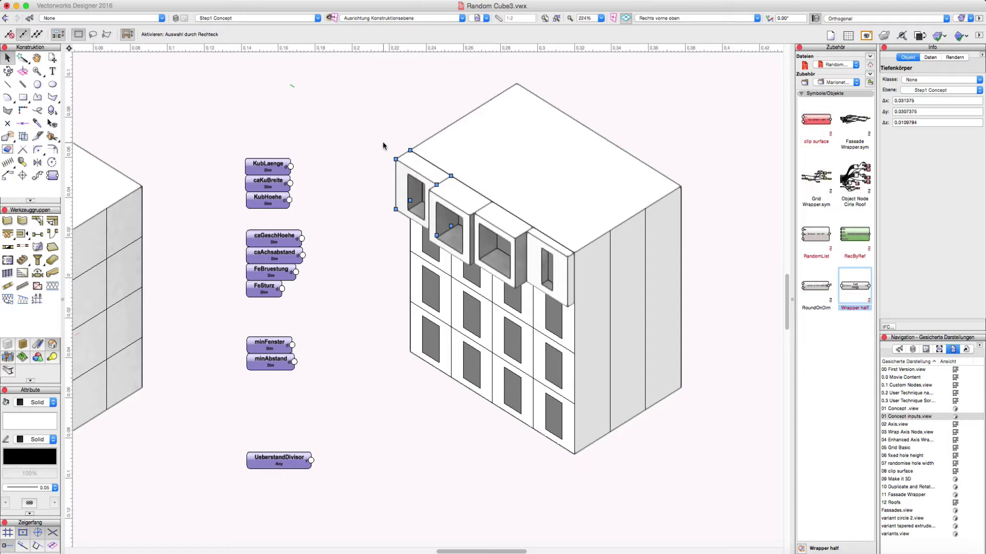
Step: Open the 02 Axis saved view and examine the Webinar Example nodes above the axis network
{"action": "double_click", "coordinate": [898, 424]}
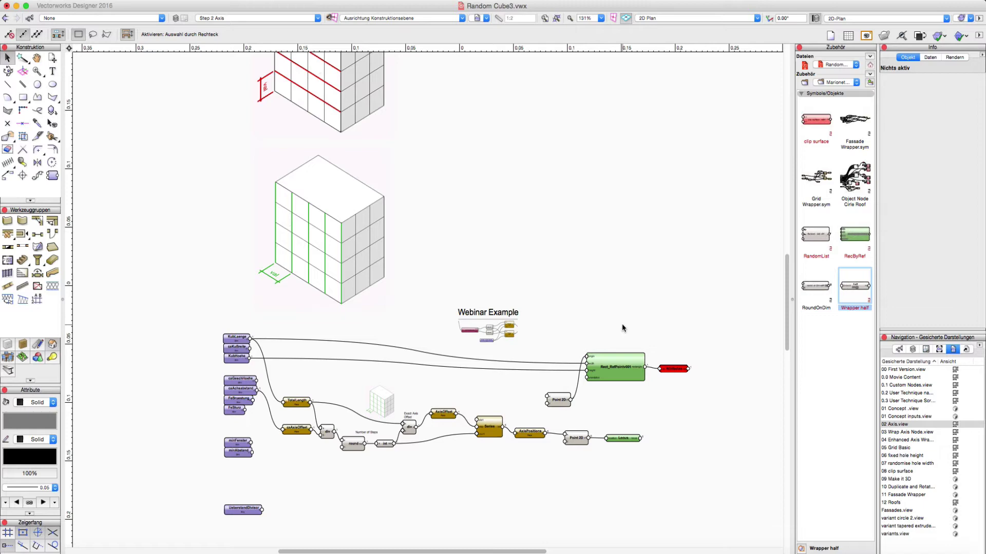
{"action": "left_click", "coordinate": [312, 209]}
{"action": "scroll", "coordinate": [496, 331], "scroll_direction": "up", "scroll_amount": 5}
{"action": "left_click", "coordinate": [438, 177]}
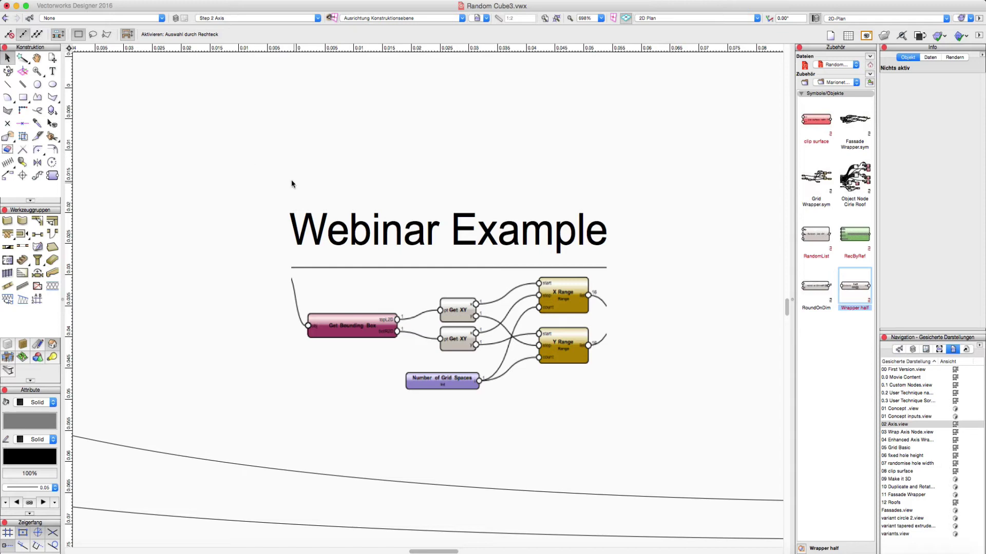
{"action": "scroll", "coordinate": [287, 180], "scroll_direction": "down", "scroll_amount": 6}
{"action": "scroll", "coordinate": [175, 203], "scroll_direction": "up", "scroll_amount": 3}
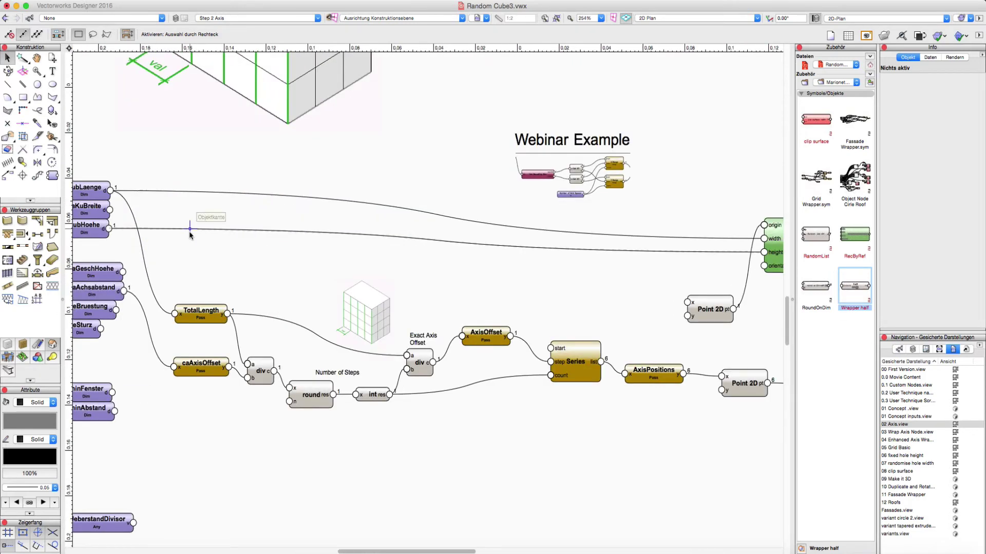
Step: Examine the axis offset calculation nodes and the green cube diagram illustrating the exact axis offset
{"action": "middle_click_drag", "start_coordinate": [188, 231], "coordinate": [298, 231]}
{"action": "scroll", "coordinate": [479, 317], "scroll_direction": "up", "scroll_amount": 2}
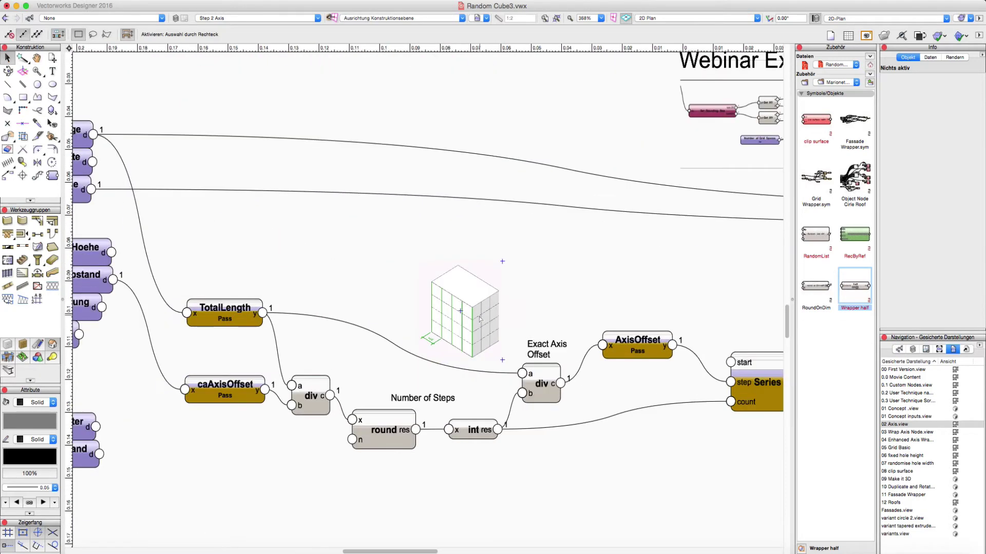
{"action": "left_click", "coordinate": [469, 321]}
{"action": "scroll", "coordinate": [451, 333], "scroll_direction": "up", "scroll_amount": 3}
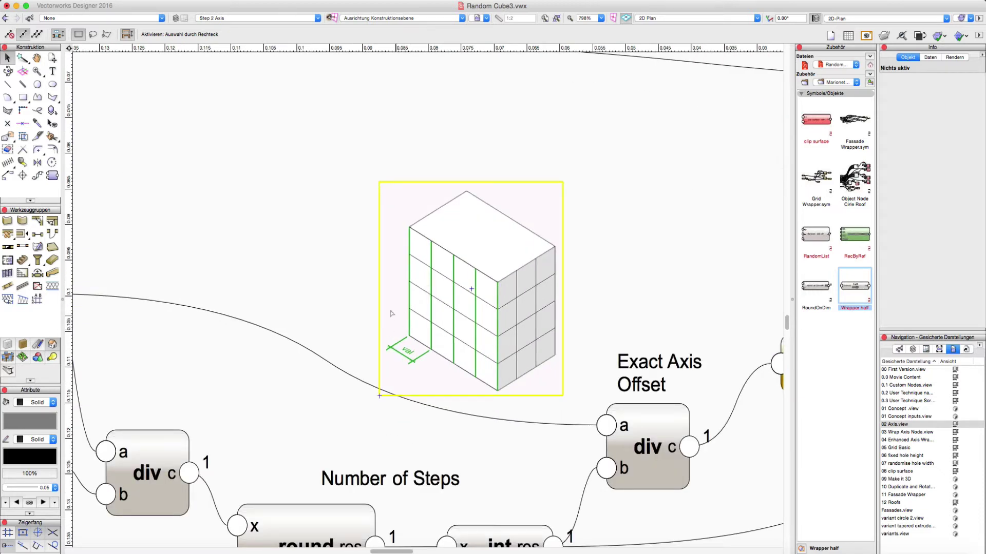
{"action": "scroll", "coordinate": [469, 361], "scroll_direction": "down", "scroll_amount": 6}
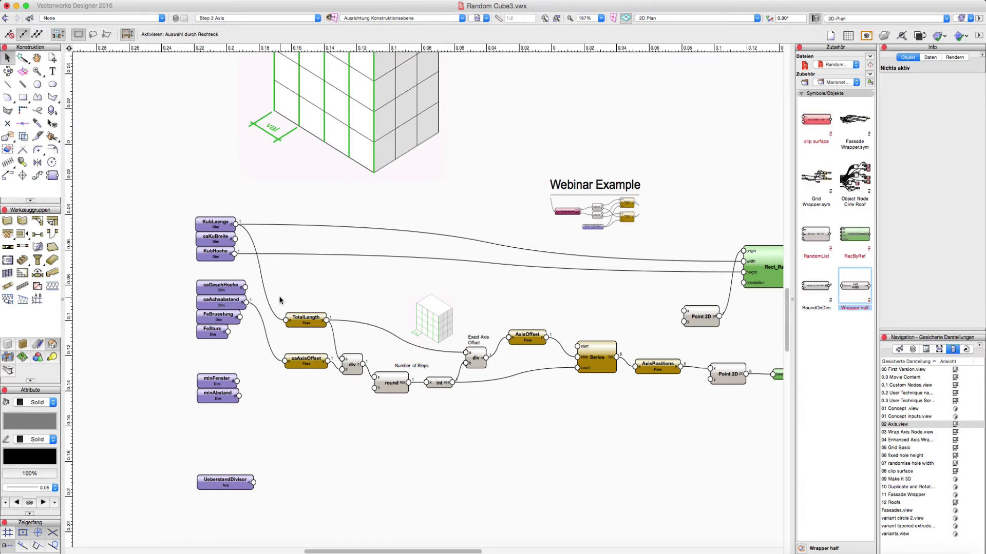
Step: Run the 02 Axis network from its Rect_RefPoint v001 node to generate the red facade rectangle and axis points
{"action": "left_click_drag", "start_coordinate": [279, 301], "coordinate": [698, 462]}
{"action": "scroll", "coordinate": [616, 436], "scroll_direction": "right", "scroll_amount": 5}
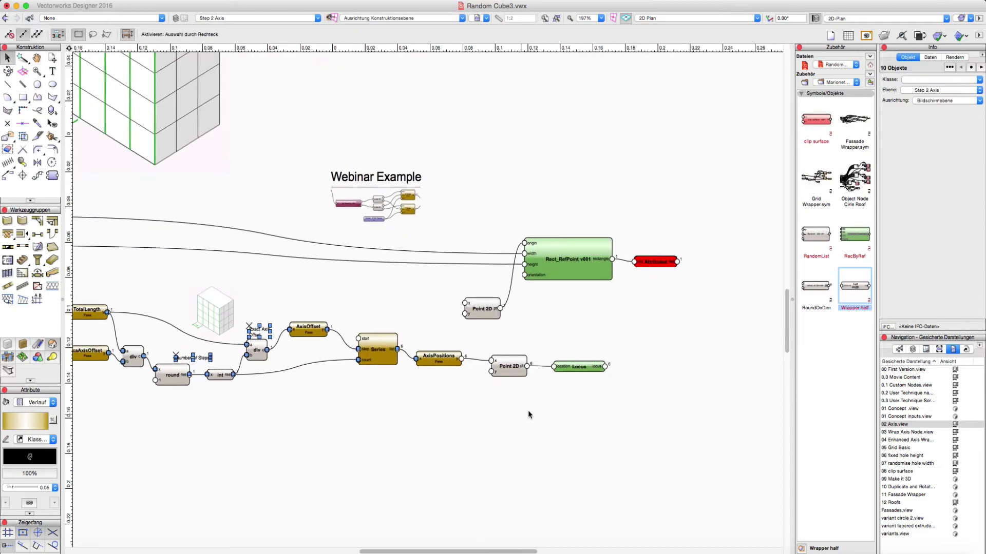
{"action": "left_click", "coordinate": [567, 262]}
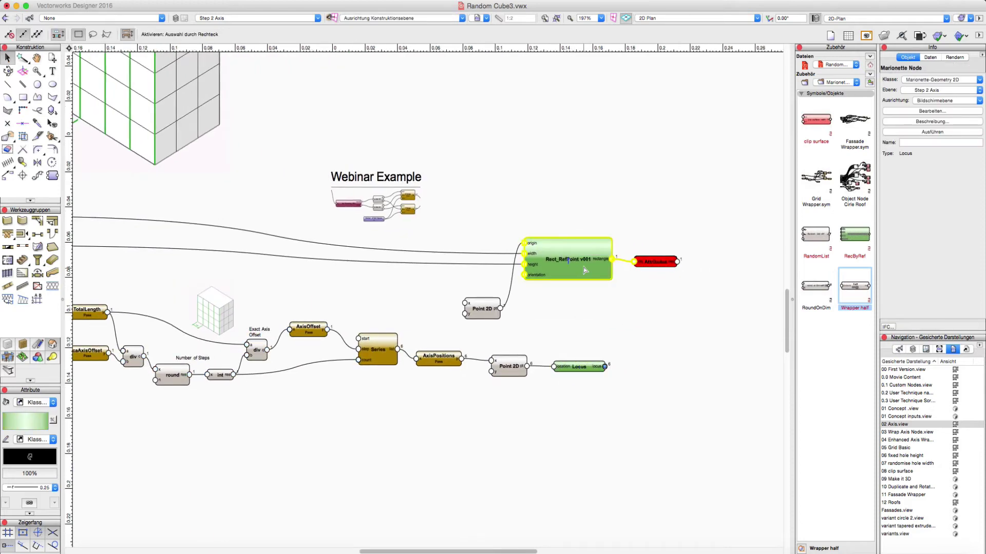
{"action": "left_click", "coordinate": [923, 129]}
{"action": "middle_click_drag", "start_coordinate": [467, 129], "coordinate": [483, 205]}
{"action": "left_click_drag", "start_coordinate": [530, 245], "coordinate": [322, 193]}
Step: Move the red rectangle up clear of the axis points and select the axis point group
{"action": "left_click_drag", "start_coordinate": [389, 182], "coordinate": [389, 147]}
{"action": "middle_click_drag", "start_coordinate": [322, 135], "coordinate": [495, 182]}
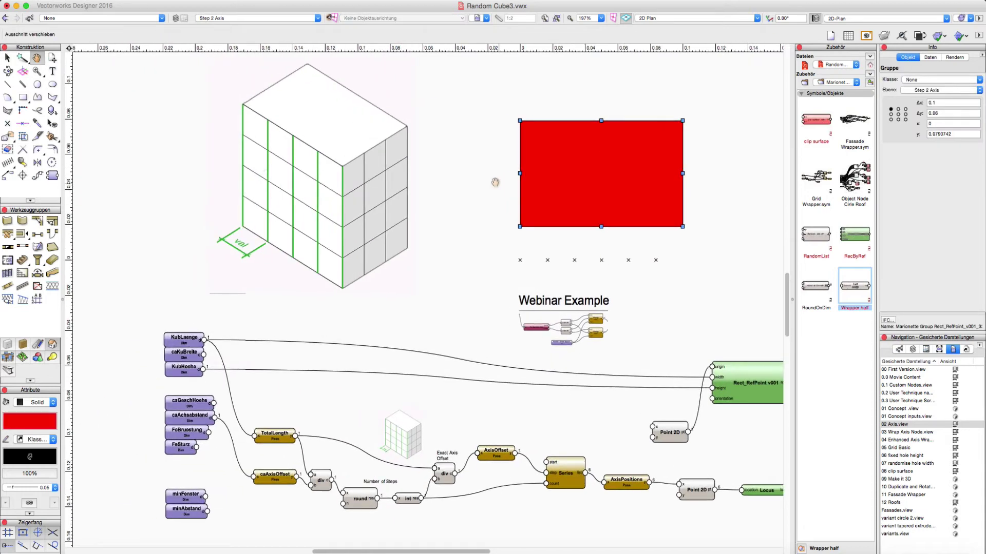
{"action": "left_click_drag", "start_coordinate": [488, 219], "coordinate": [396, 232]}
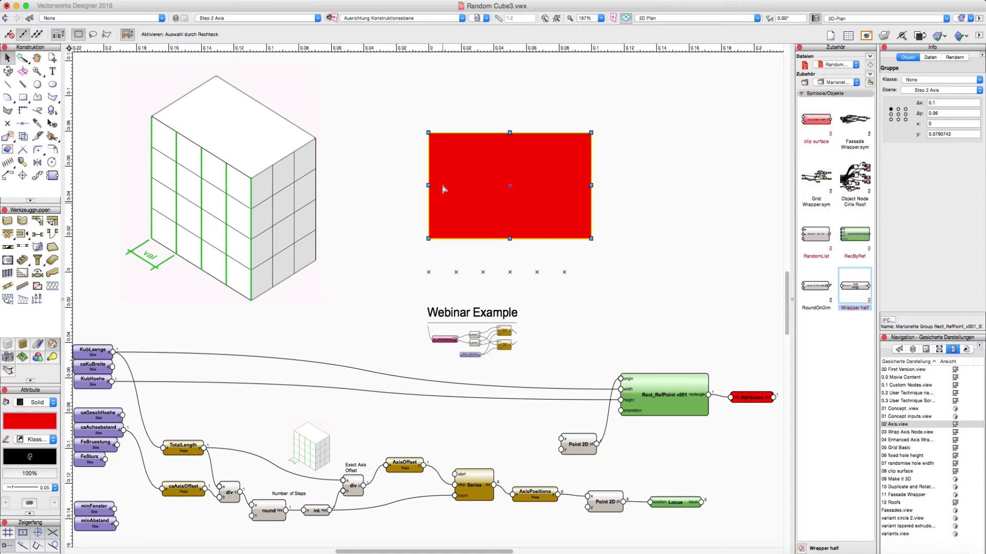
{"action": "left_click_drag", "start_coordinate": [383, 250], "coordinate": [620, 303]}
{"action": "scroll", "coordinate": [589, 303], "scroll_direction": "down", "scroll_amount": 2}
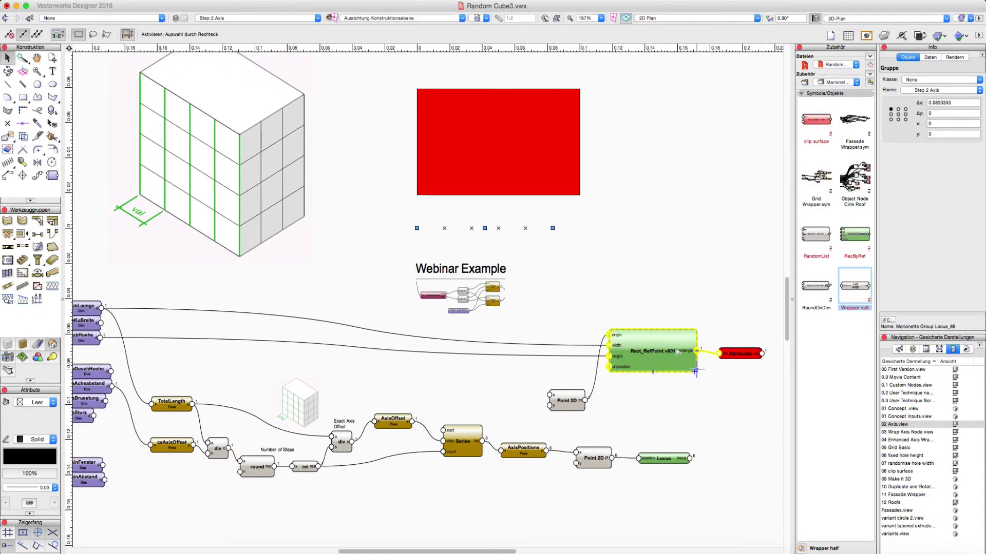
Step: Open the 03 Wrap Axis Node saved view and the 04 Enhanced Axis one, and examine their Wrapper nodes
{"action": "double_click", "coordinate": [895, 436]}
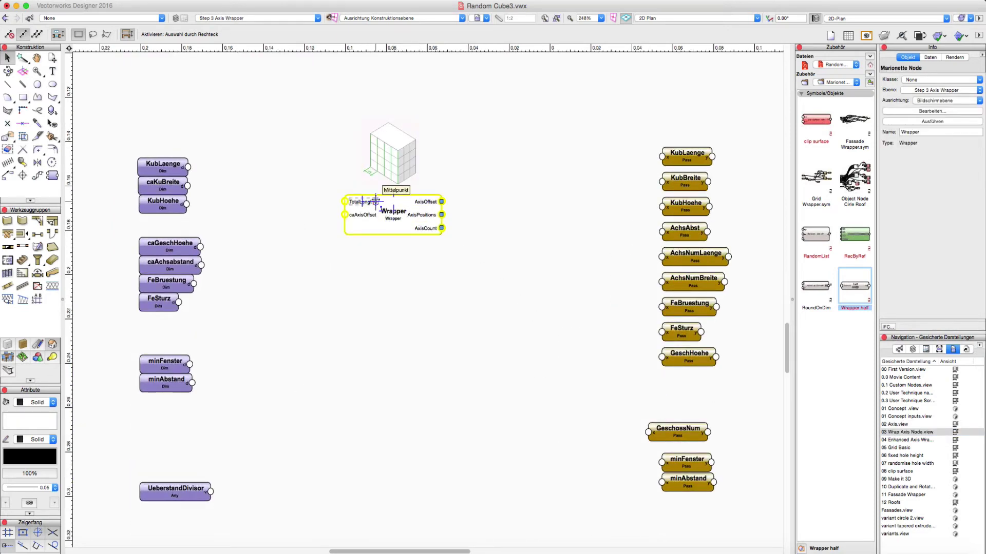
{"action": "double_click", "coordinate": [907, 440]}
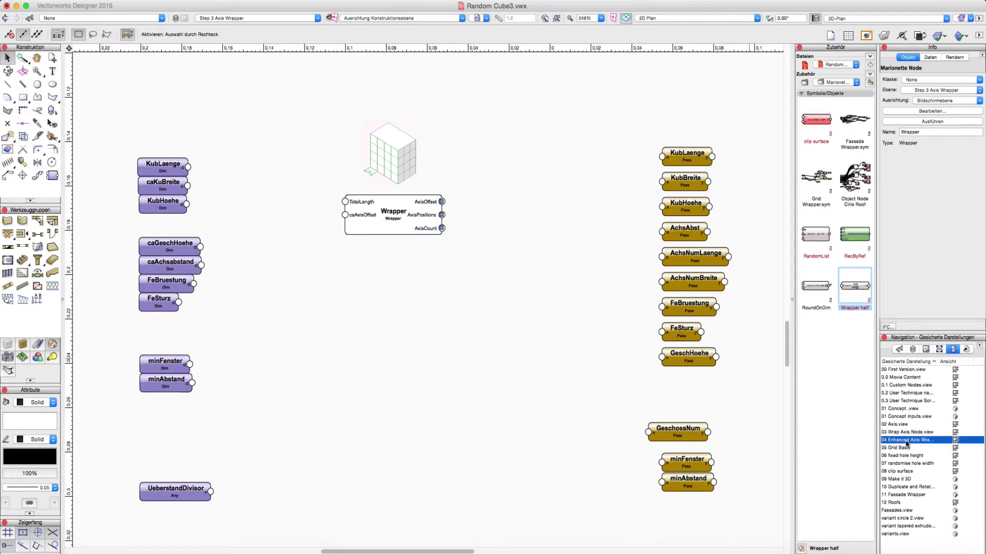
{"action": "scroll", "coordinate": [368, 339], "scroll_direction": "up", "scroll_amount": 3}
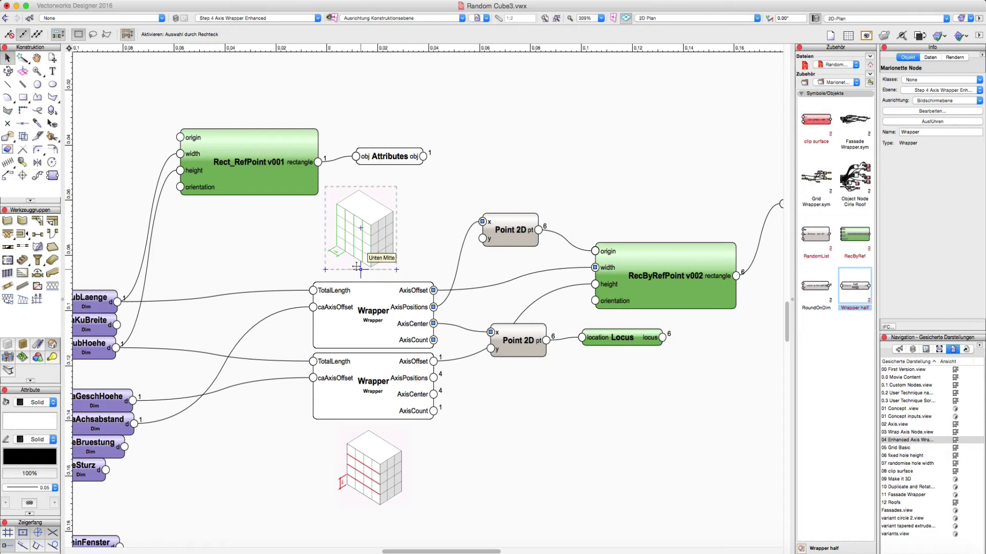
{"action": "middle_click_drag", "start_coordinate": [381, 434], "coordinate": [396, 299]}
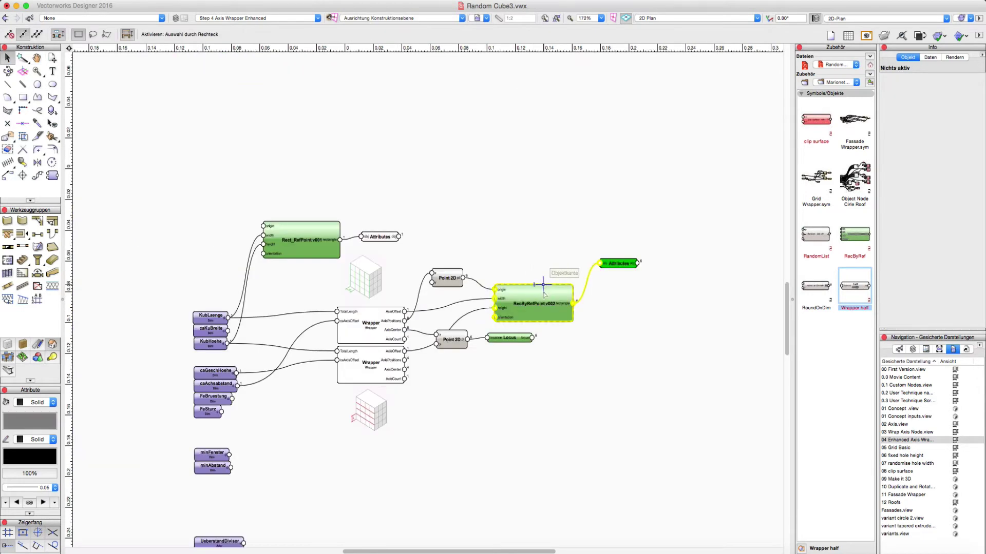
Step: Run the RecByRefPoint v002 node and move the generated axis centre points below the green row of cells
{"action": "left_click", "coordinate": [542, 289]}
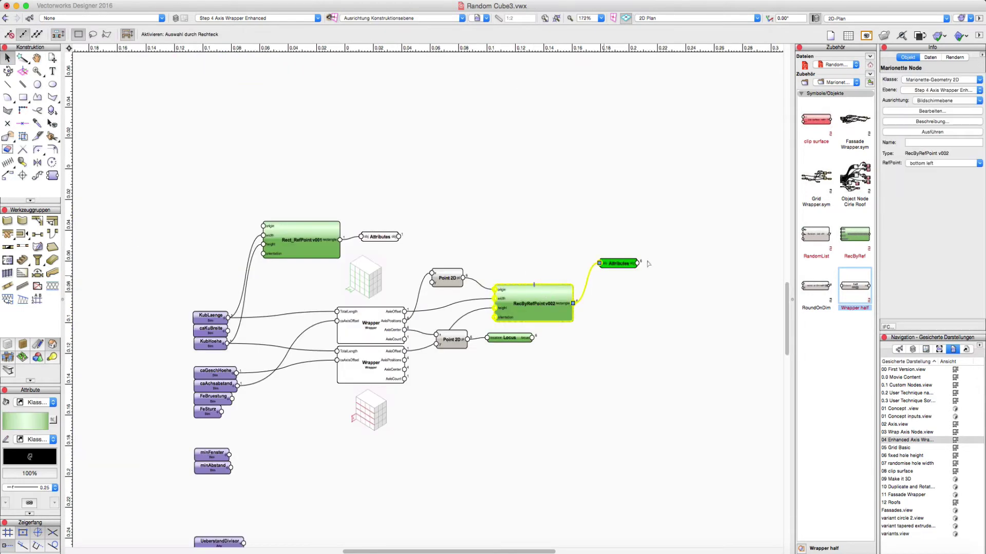
{"action": "left_click", "coordinate": [896, 132]}
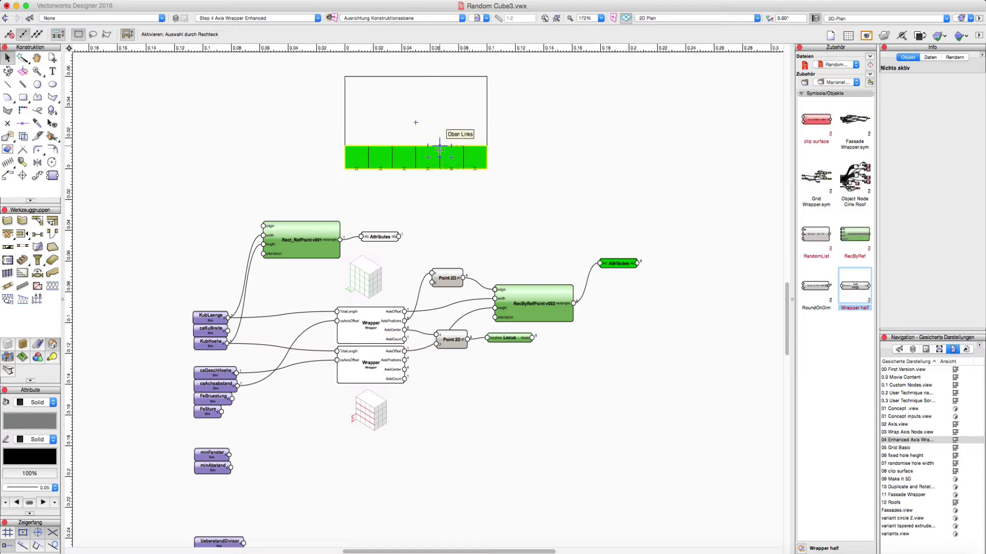
{"action": "left_click_drag", "start_coordinate": [447, 154], "coordinate": [448, 197]}
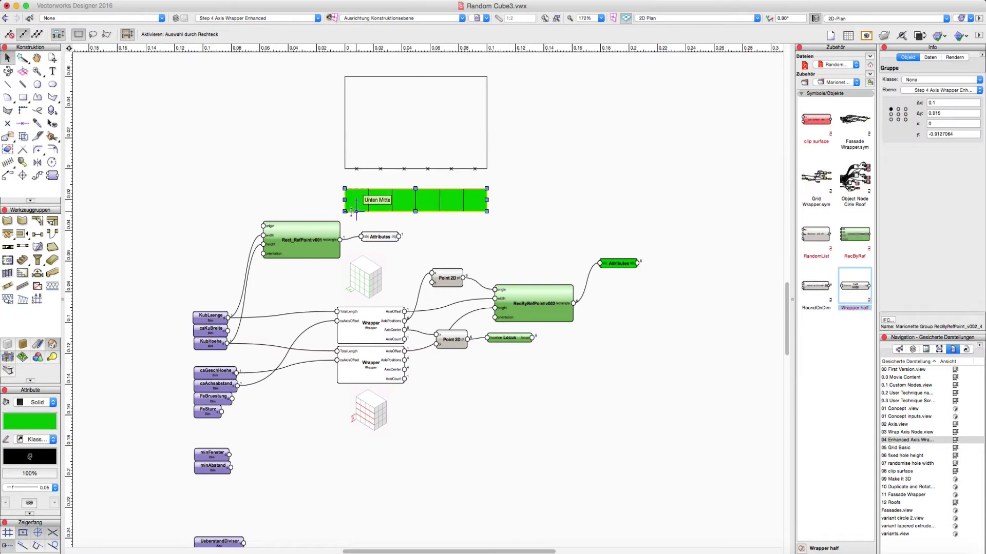
{"action": "left_click_drag", "start_coordinate": [352, 210], "coordinate": [347, 157]}
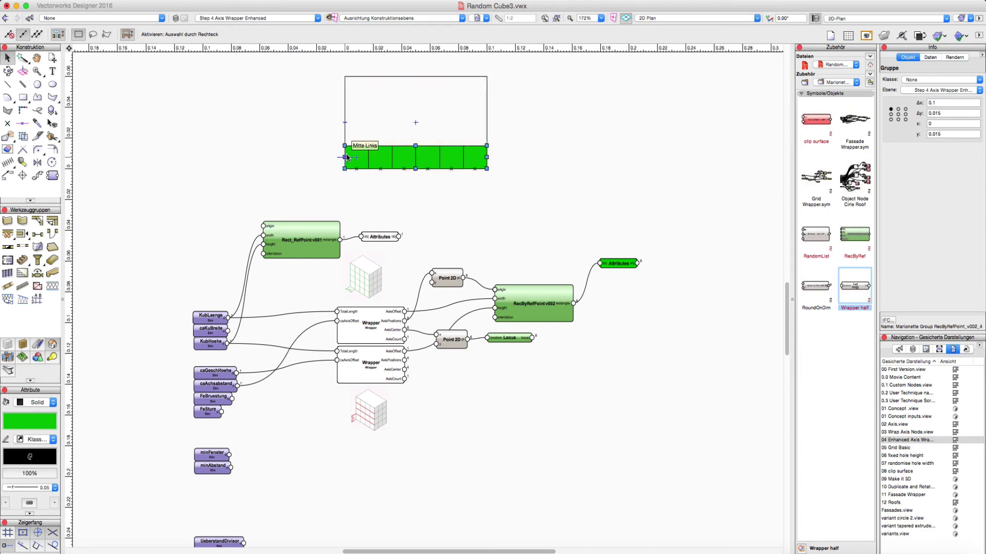
{"action": "left_click", "coordinate": [535, 195]}
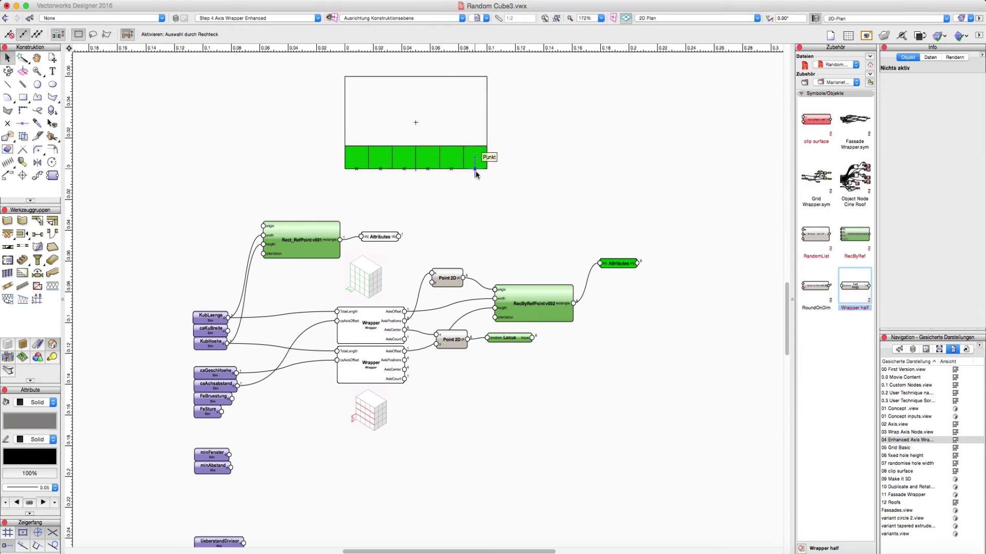
{"action": "left_click_drag", "start_coordinate": [475, 170], "coordinate": [475, 187]}
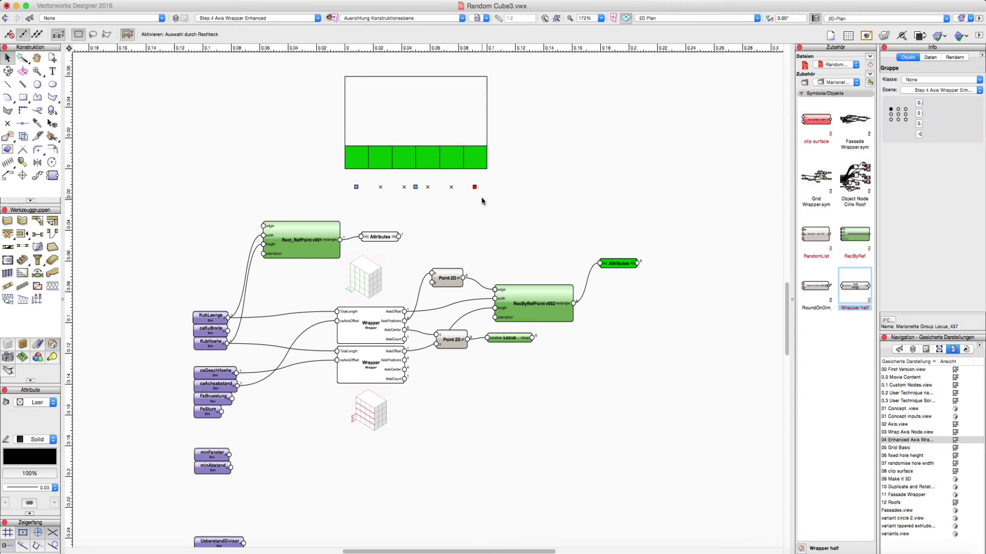
Step: Open the 05 Grid Basic saved view and examine the Cross Reference node's list matching options and its Wrapper connections
{"action": "double_click", "coordinate": [898, 448]}
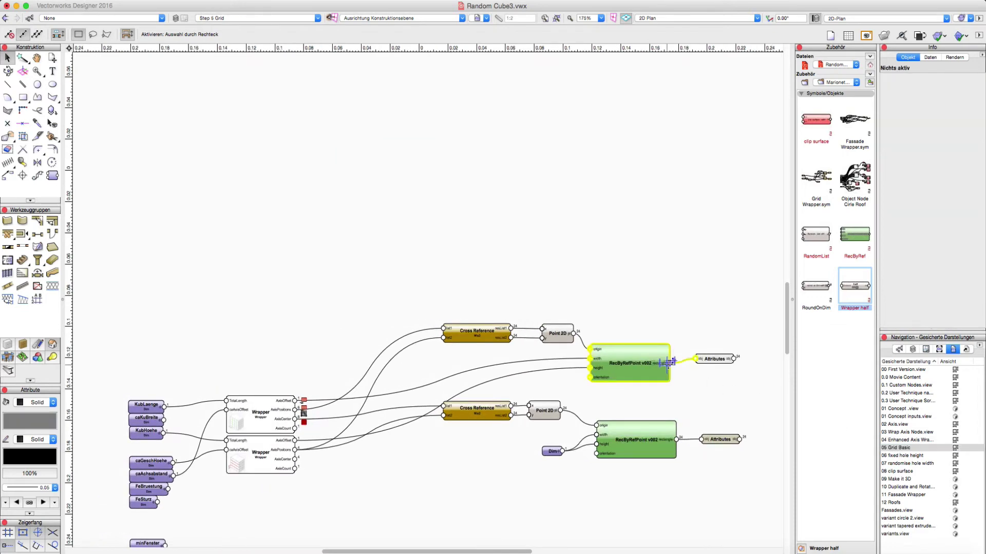
{"action": "left_click", "coordinate": [479, 280]}
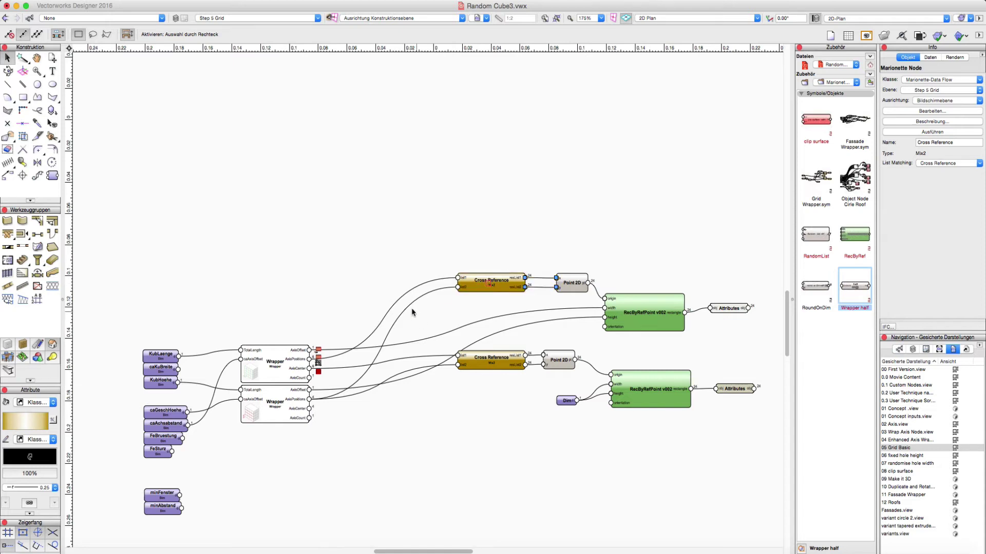
{"action": "left_click", "coordinate": [370, 328]}
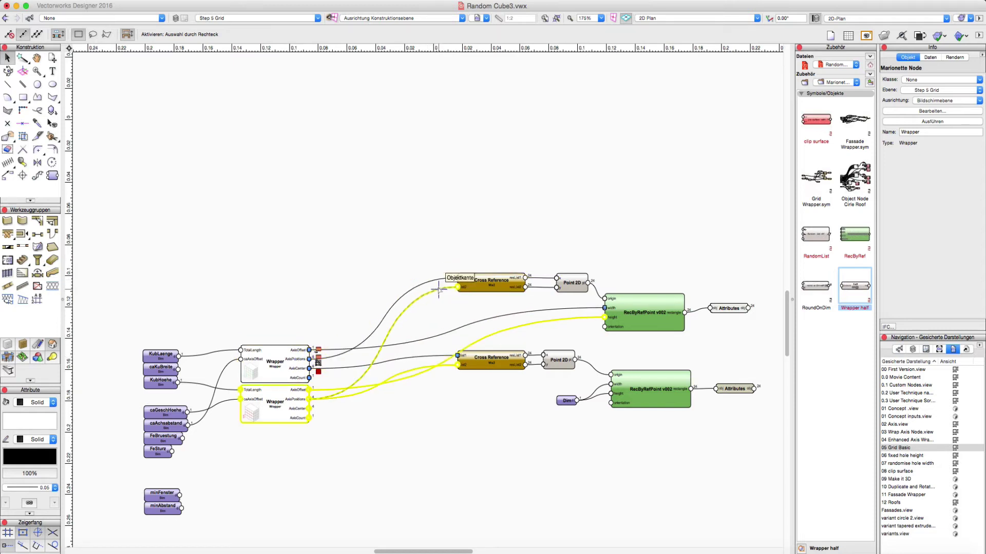
{"action": "left_click", "coordinate": [480, 282]}
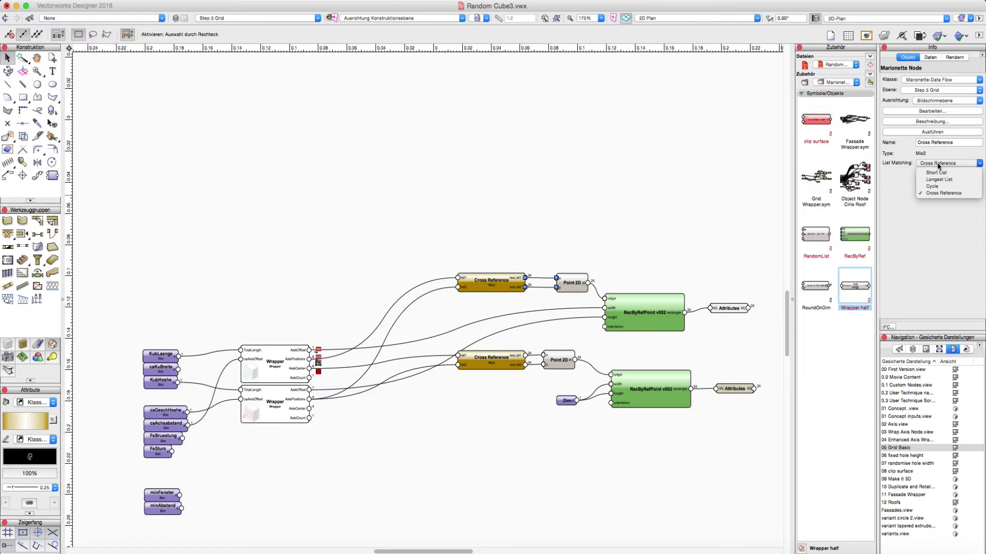
{"action": "left_click", "coordinate": [456, 209]}
{"action": "left_click", "coordinate": [320, 358]}
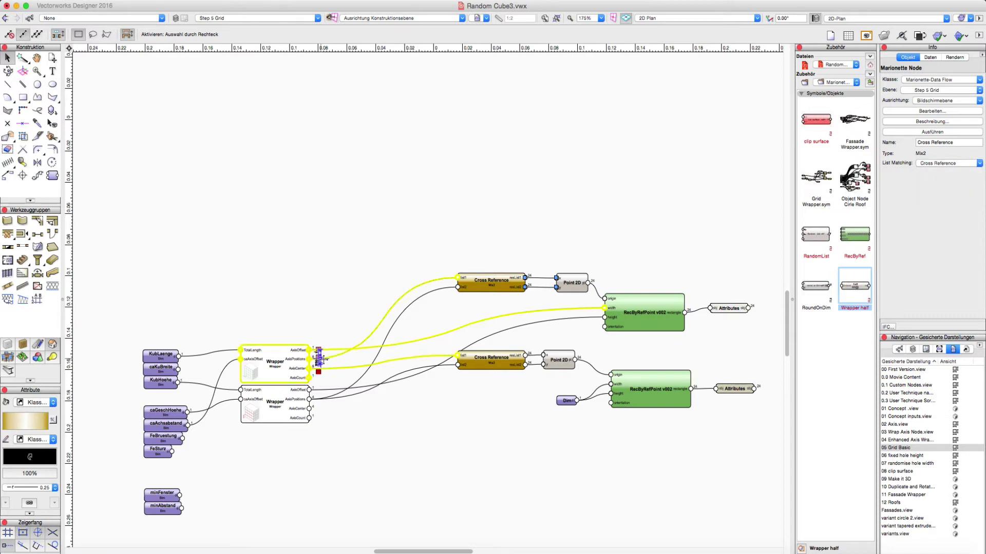
{"action": "scroll", "coordinate": [321, 357], "scroll_direction": "up", "scroll_amount": 3}
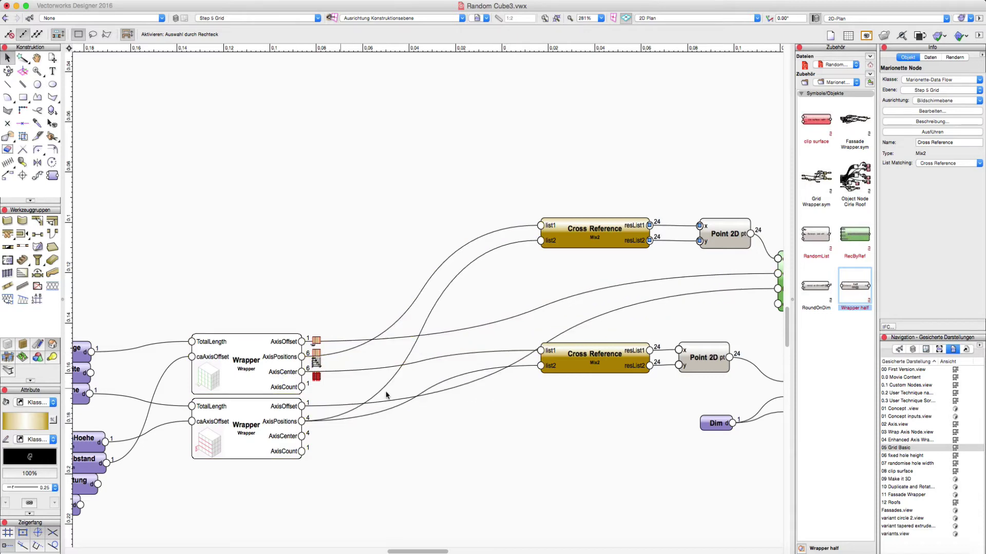
Step: Run the grid network from the upper RecByRefPoint v002 node to generate the facade grid with its small openings
{"action": "left_click", "coordinate": [481, 352]}
{"action": "middle_click_drag", "start_coordinate": [565, 380], "coordinate": [290, 382]}
{"action": "left_click", "coordinate": [588, 298]}
{"action": "left_click", "coordinate": [938, 133]}
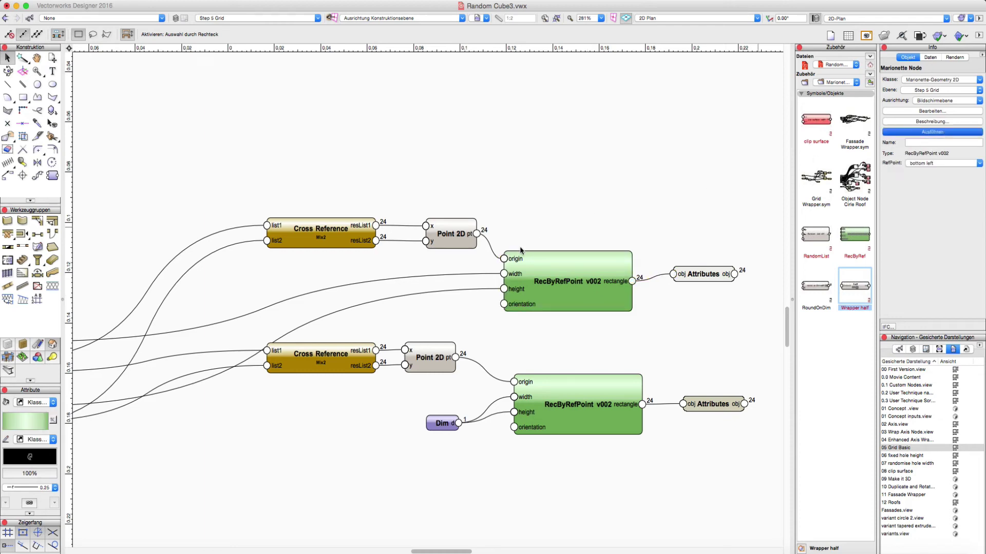
{"action": "scroll", "coordinate": [522, 248], "scroll_direction": "down", "scroll_amount": 3}
{"action": "middle_click_drag", "start_coordinate": [524, 198], "coordinate": [545, 327]}
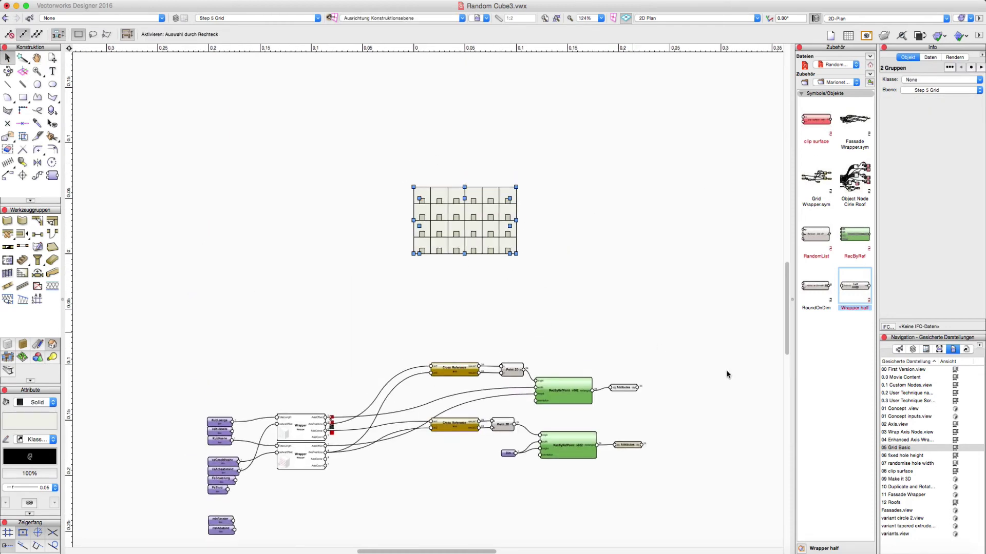
Step: Open the 06 fixed hole height saved view and inspect the FeSturz input node feeding the hole height calculation
{"action": "double_click", "coordinate": [906, 456]}
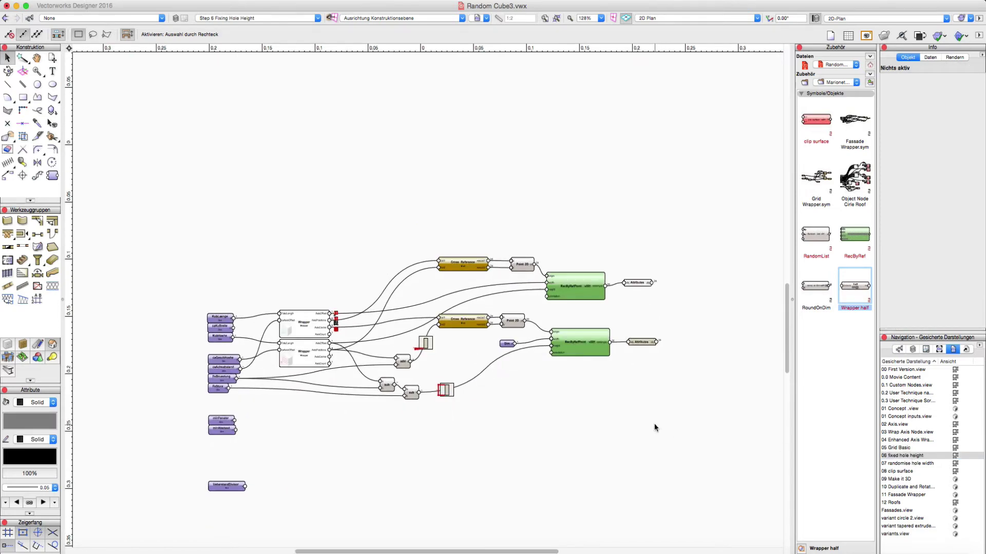
{"action": "middle_click_drag", "start_coordinate": [368, 408], "coordinate": [430, 410]}
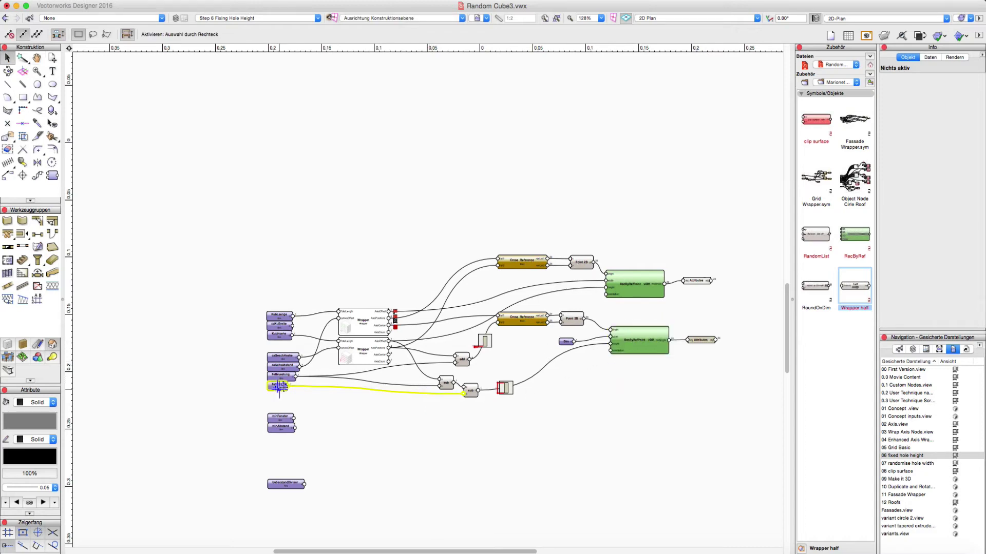
{"action": "scroll", "coordinate": [283, 388], "scroll_direction": "up", "scroll_amount": 5}
{"action": "left_click", "coordinate": [258, 381]}
{"action": "scroll", "coordinate": [259, 383], "scroll_direction": "down", "scroll_amount": 3}
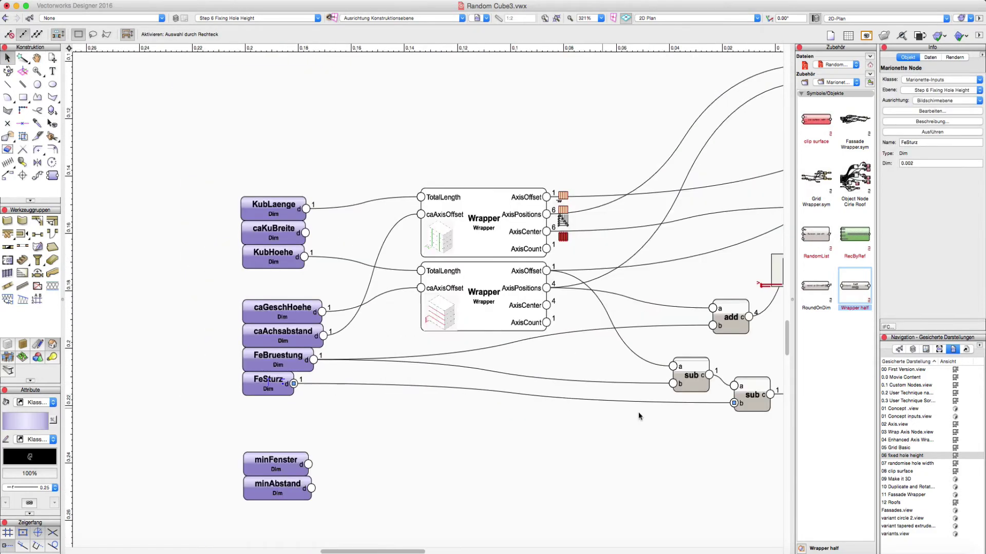
Step: Examine how the add and sub nodes feed hole position and height into the lower Cross Reference and RecByRefPoint v001 nodes
{"action": "middle_click_drag", "start_coordinate": [398, 402], "coordinate": [113, 403]}
{"action": "scroll", "coordinate": [475, 392], "scroll_direction": "right", "scroll_amount": 5}
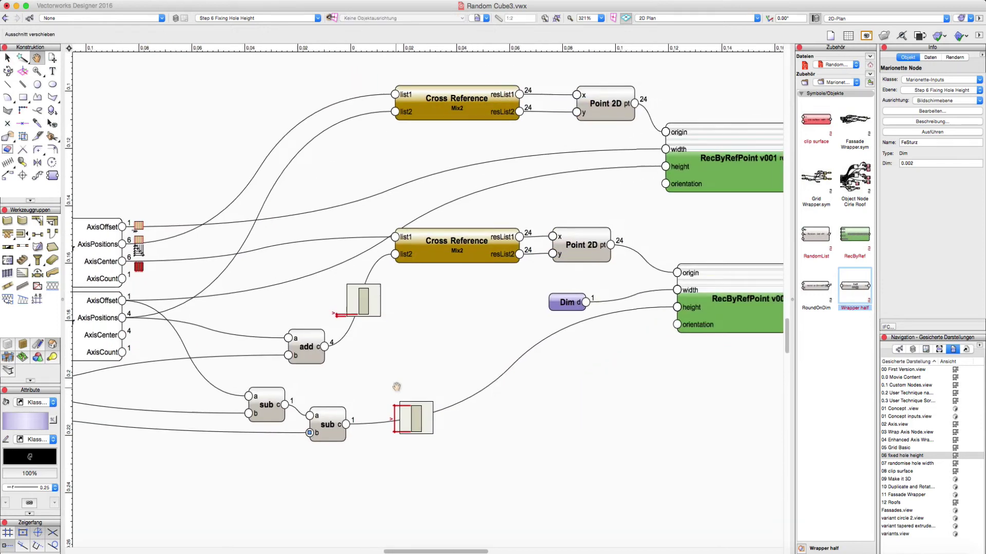
{"action": "scroll", "coordinate": [373, 323], "scroll_direction": "up", "scroll_amount": 5}
{"action": "scroll", "coordinate": [374, 323], "scroll_direction": "down", "scroll_amount": 4}
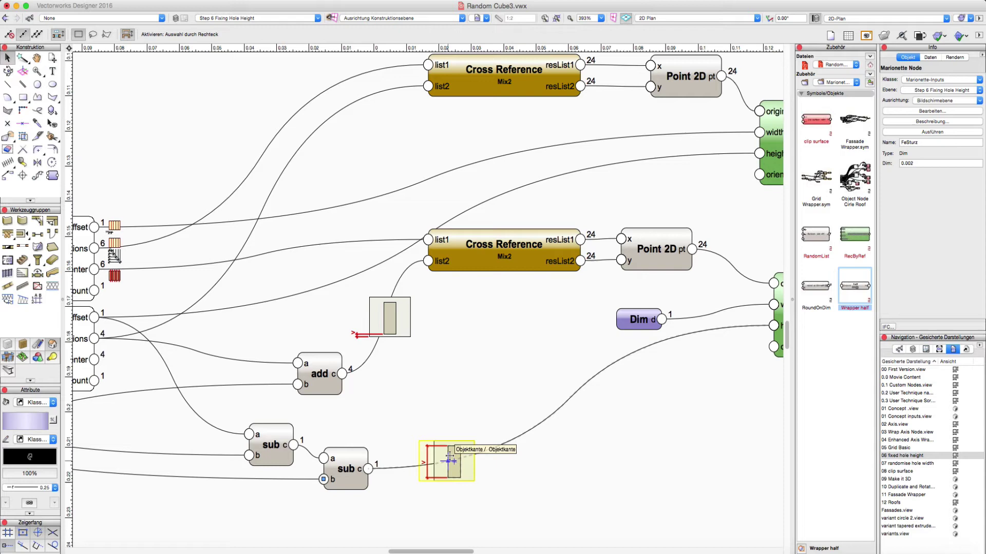
{"action": "middle_click_drag", "start_coordinate": [405, 402], "coordinate": [482, 398]}
{"action": "middle_click_drag", "start_coordinate": [632, 411], "coordinate": [397, 405]}
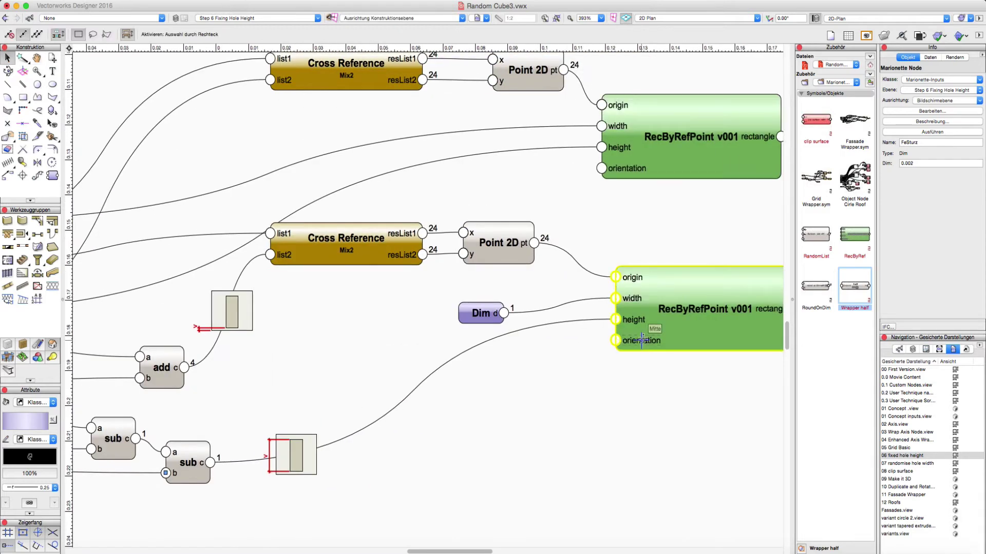
{"action": "middle_click_drag", "start_coordinate": [217, 400], "coordinate": [226, 401]}
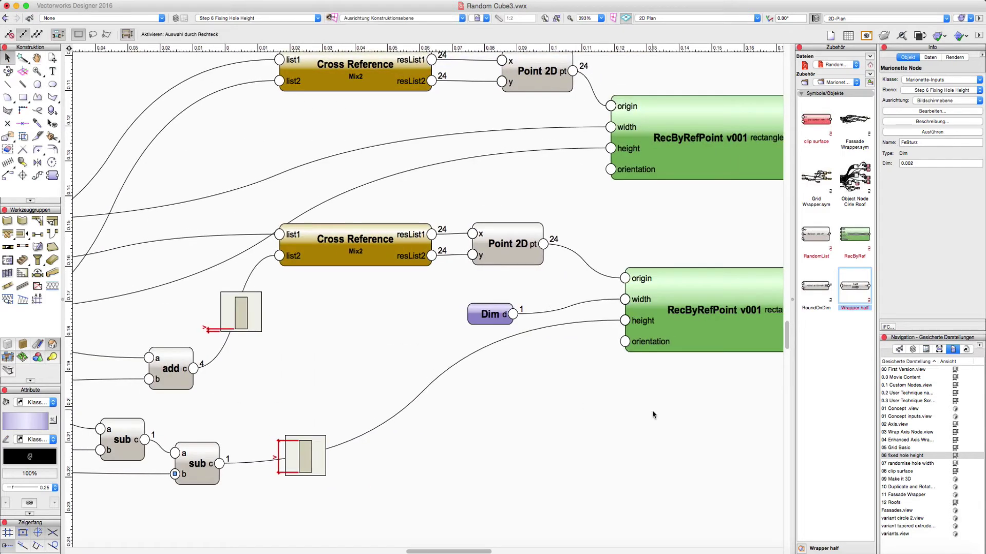
Step: Open the 07 randomise hole width saved view, run the network from RecByRefPoint v001, and inspect the Random List v01 node
{"action": "double_click", "coordinate": [896, 465]}
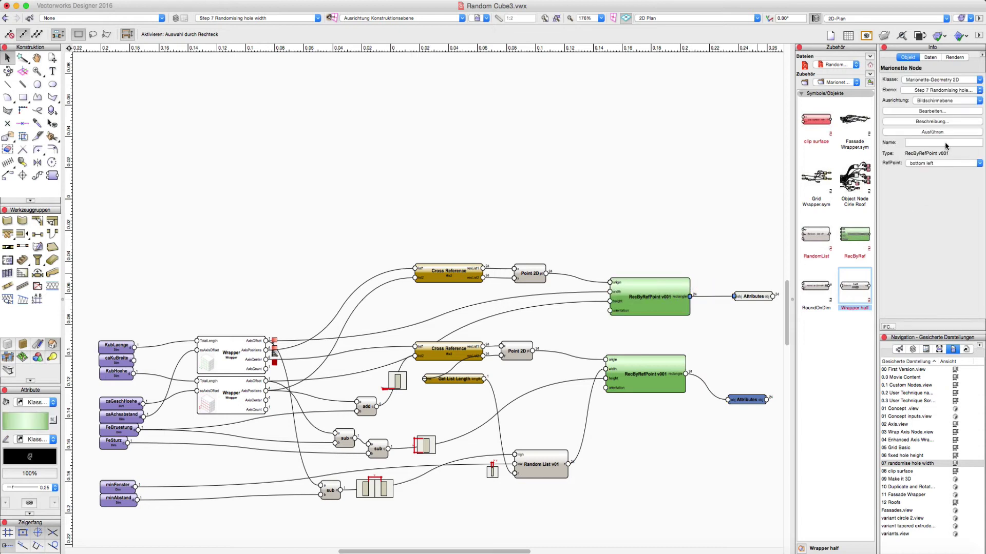
{"action": "left_click", "coordinate": [924, 132]}
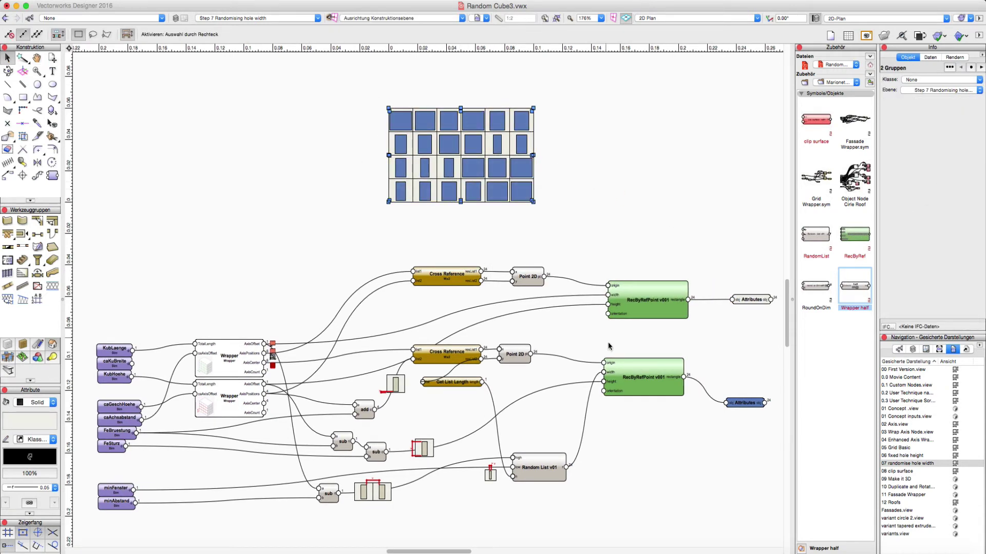
{"action": "scroll", "coordinate": [606, 375], "scroll_direction": "up", "scroll_amount": 3}
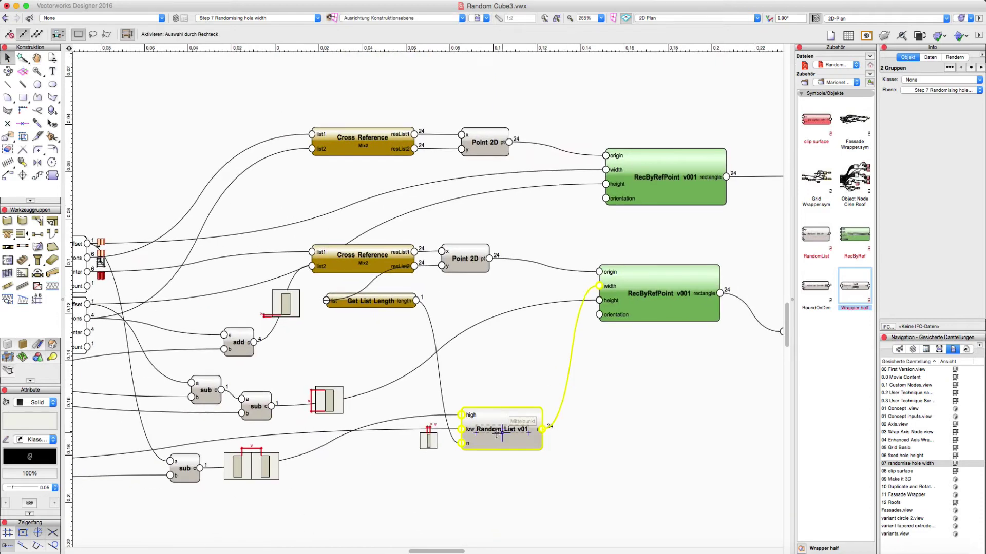
{"action": "left_click", "coordinate": [497, 433]}
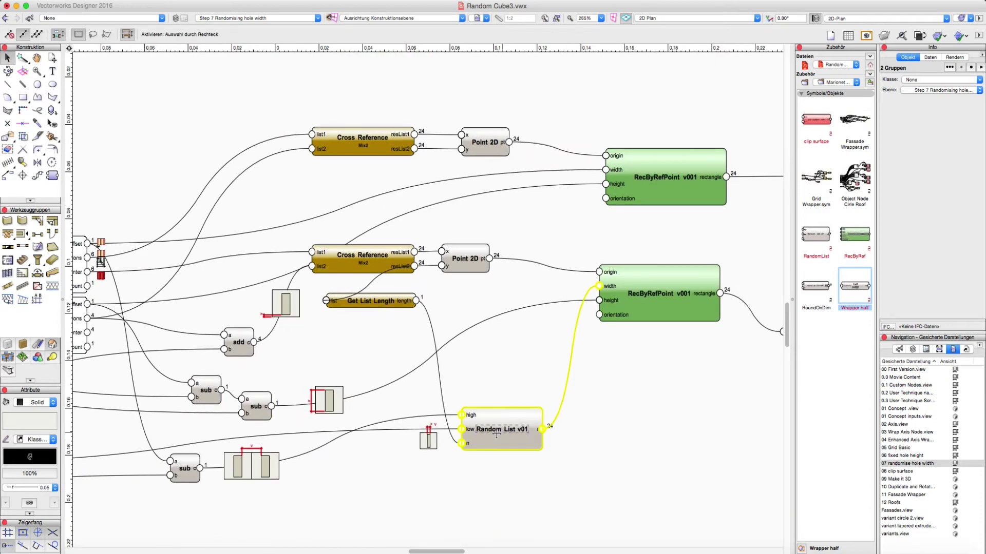
Step: Open the 08 clip surface saved view and run the network from the clip surface va01 node
{"action": "double_click", "coordinate": [910, 472]}
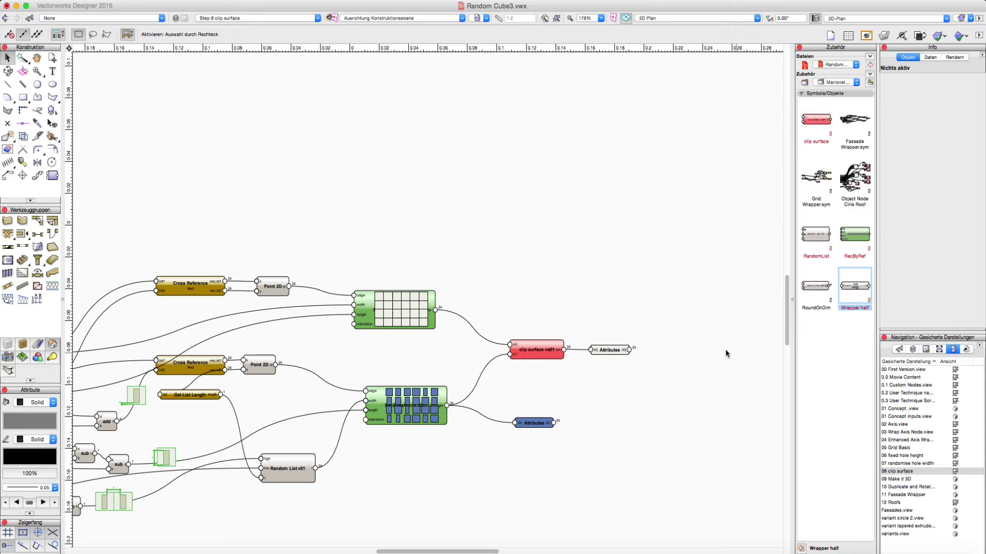
{"action": "left_click", "coordinate": [536, 350]}
{"action": "left_click", "coordinate": [892, 122]}
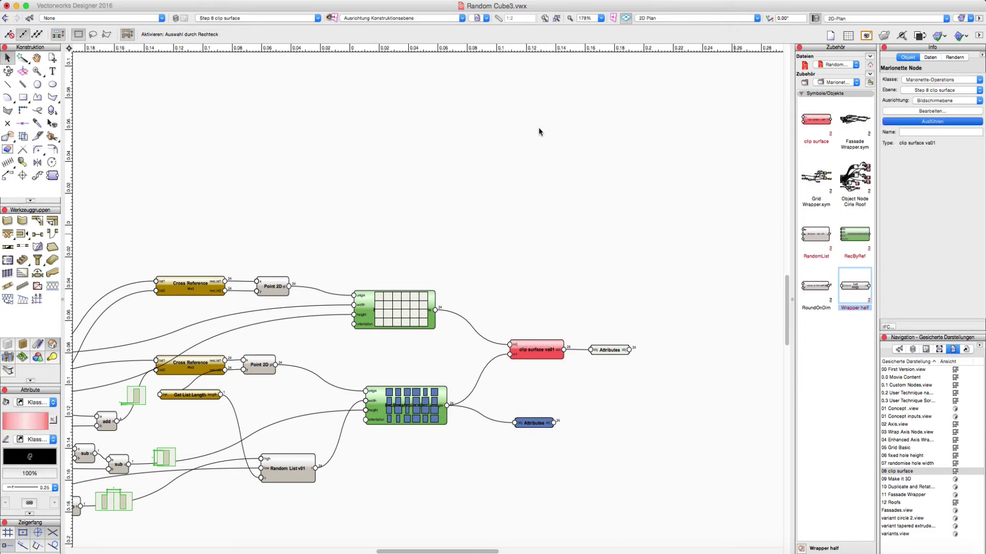
Step: Move the clipped facade grid clear of the blue window rectangles and inspect the upper RecByRefPoint v001 node
{"action": "middle_click_drag", "start_coordinate": [529, 140], "coordinate": [544, 202]}
{"action": "left_click", "coordinate": [543, 202]}
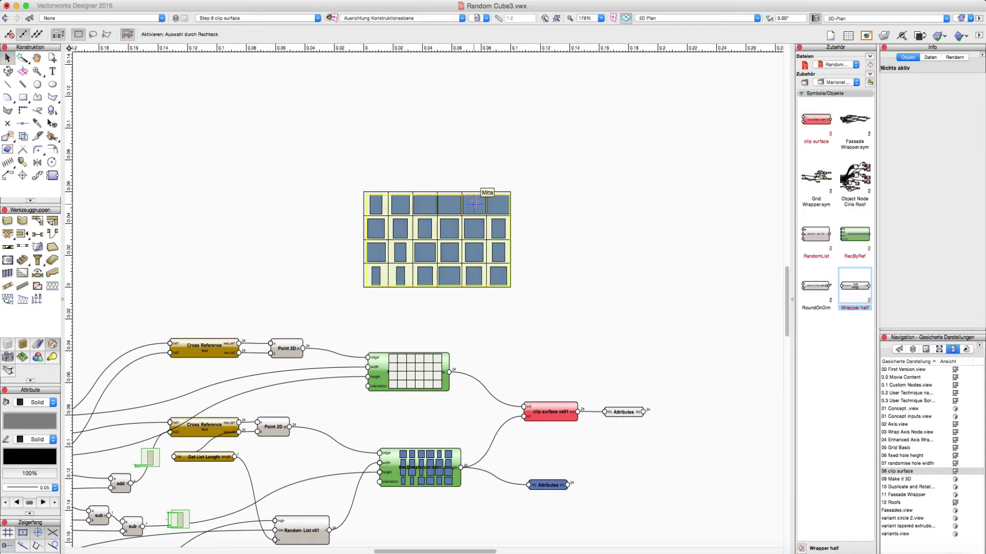
{"action": "left_click_drag", "start_coordinate": [475, 203], "coordinate": [428, 110]}
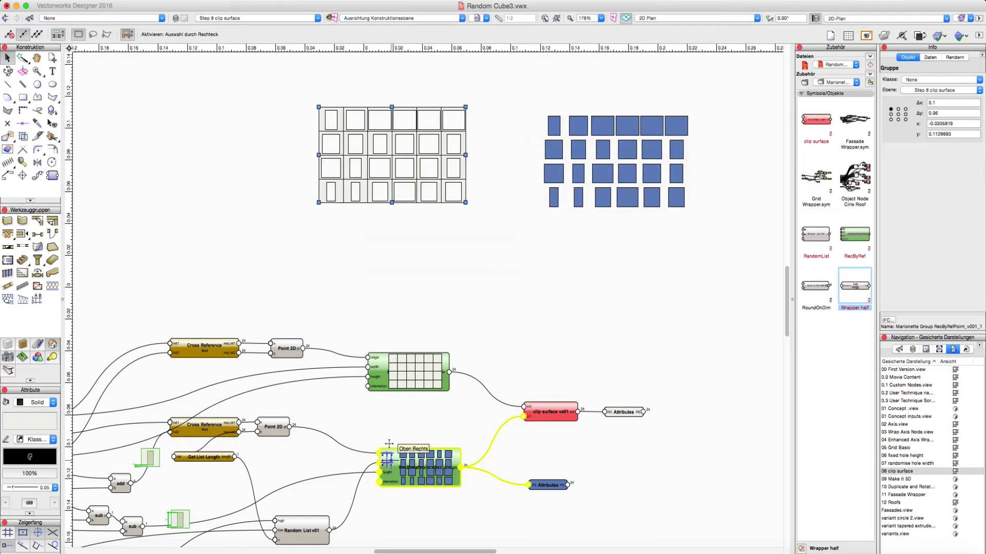
{"action": "left_click", "coordinate": [387, 367]}
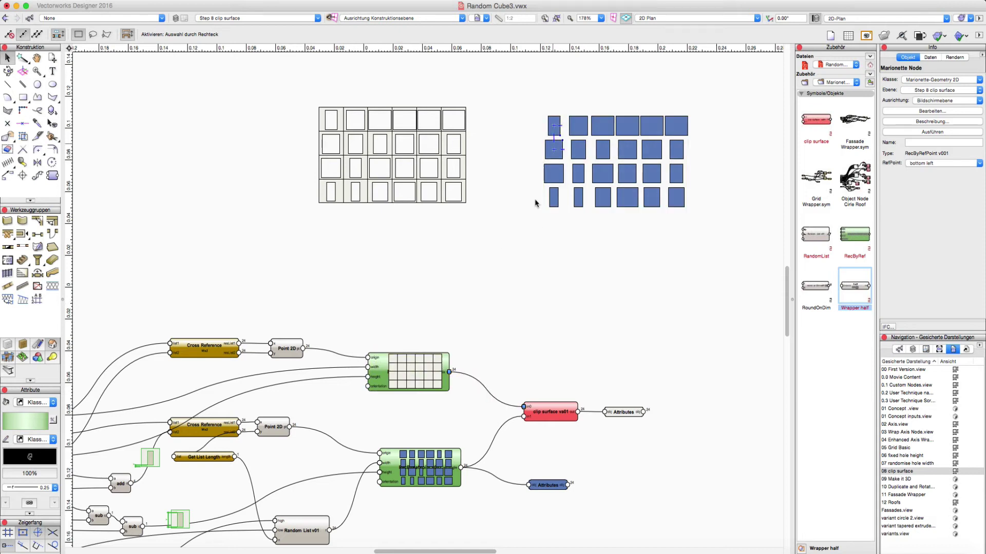
Step: Open the 09 Make it 3D saved view and run the network from the upper Extrude node to generate the extruded facade
{"action": "double_click", "coordinate": [907, 479]}
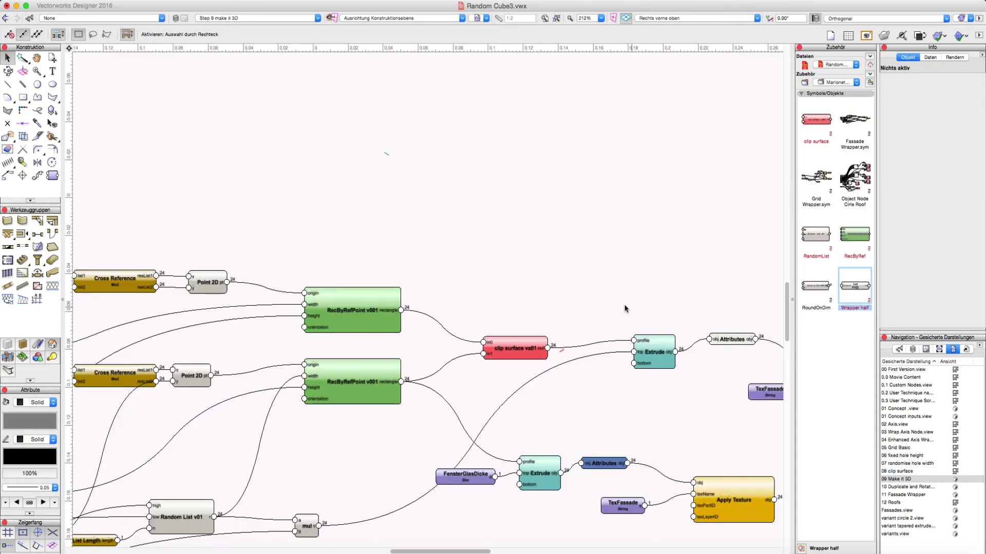
{"action": "left_click", "coordinate": [640, 338]}
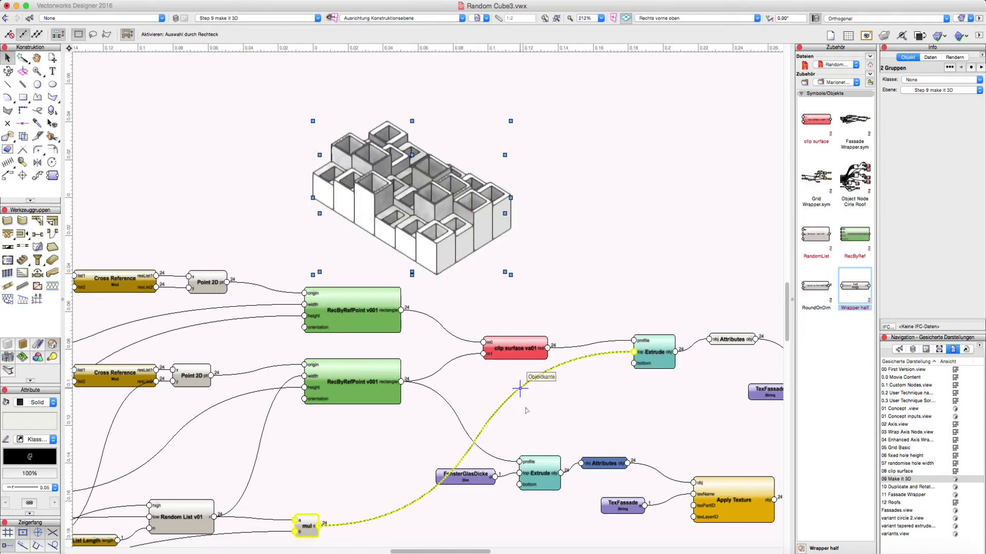
{"action": "scroll", "coordinate": [519, 365], "scroll_direction": "down", "scroll_amount": 3}
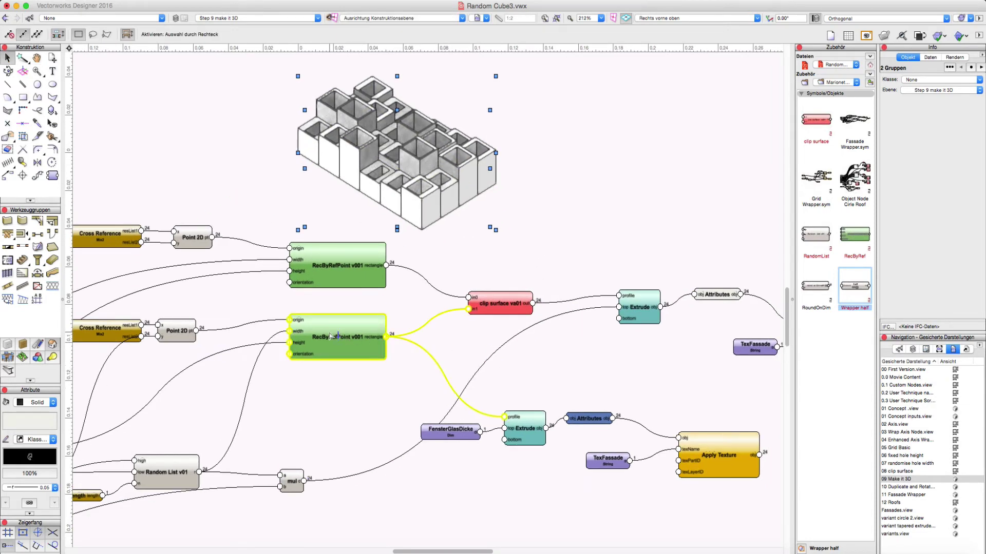
Step: Inspect the lower RecByRefPoint v001 node, the Extrude node it feeds, and the upper Extrude node
{"action": "left_click", "coordinate": [346, 338]}
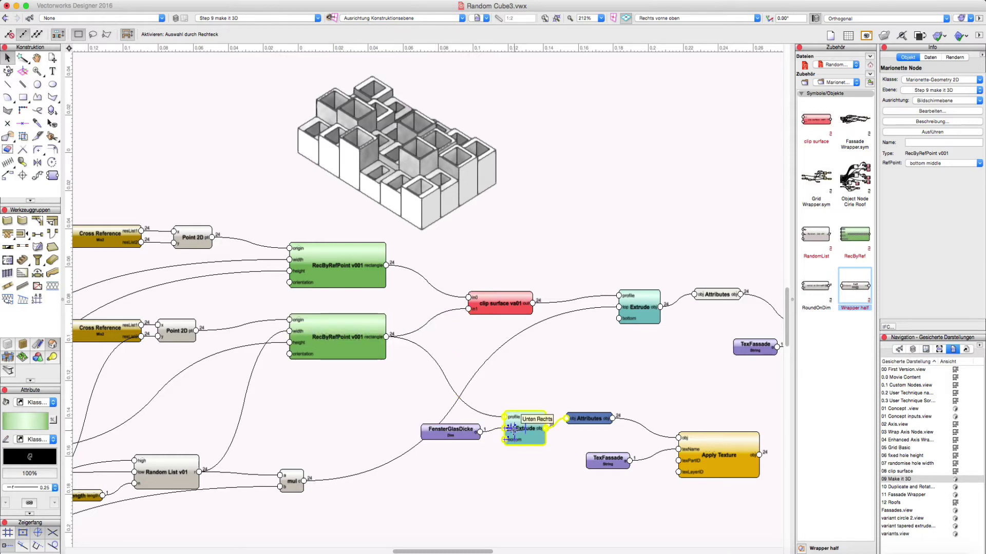
{"action": "left_click", "coordinate": [525, 425]}
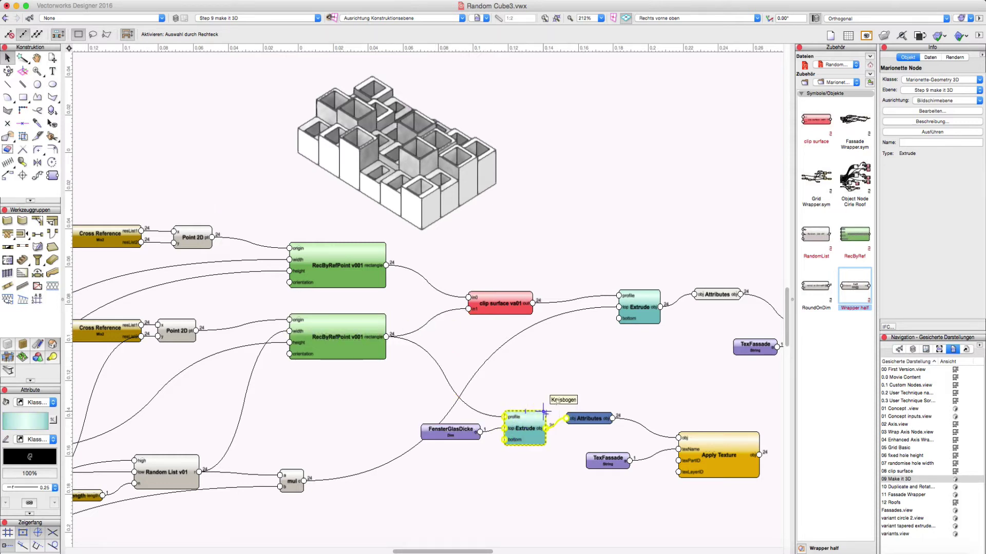
{"action": "scroll", "coordinate": [594, 363], "scroll_direction": "right", "scroll_amount": 2}
{"action": "left_click", "coordinate": [612, 323]}
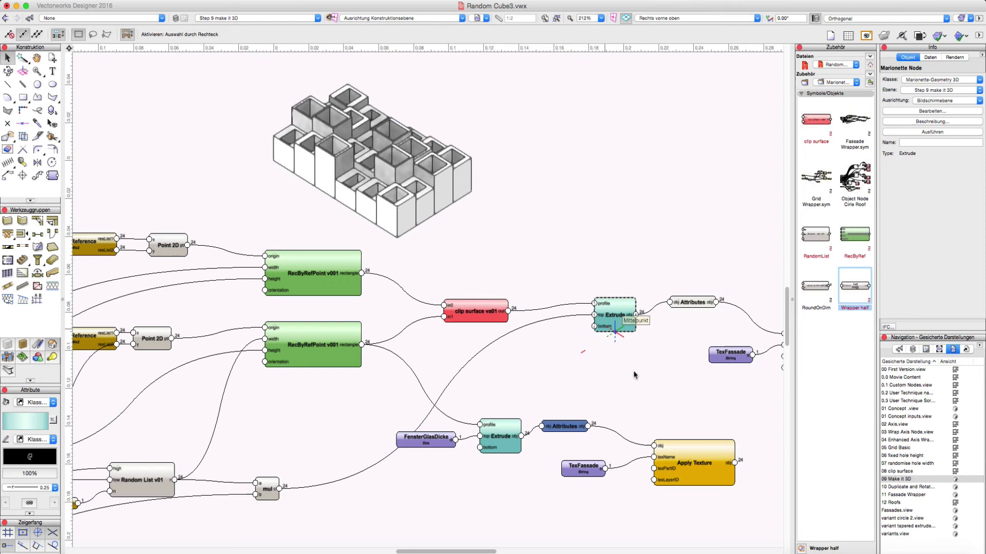
Step: Trace the upper extrusion height back through the mul node to the Random List v01 node and the overhang factor input
{"action": "middle_click_drag", "start_coordinate": [520, 348], "coordinate": [580, 328]}
{"action": "left_click_drag", "start_coordinate": [580, 329], "coordinate": [642, 306]}
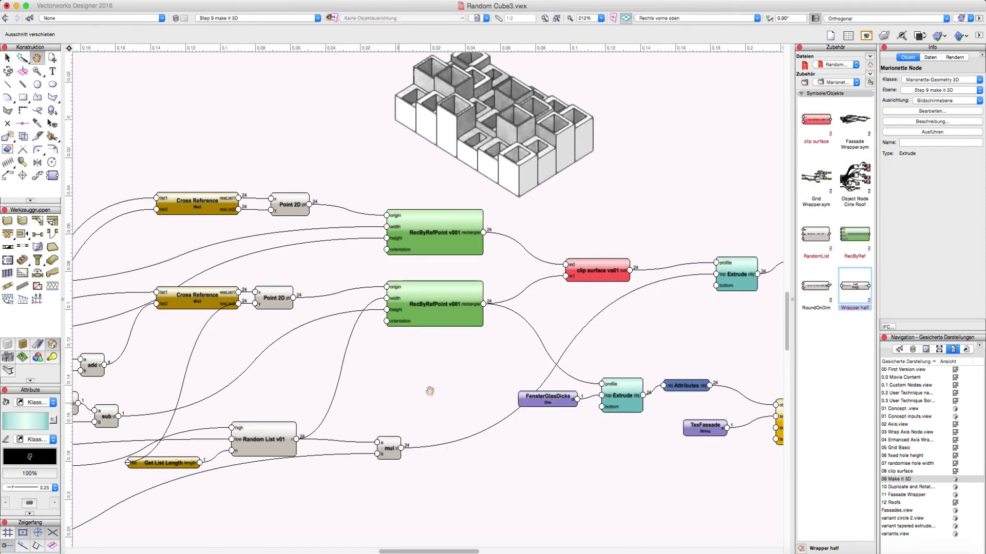
{"action": "left_click_drag", "start_coordinate": [431, 390], "coordinate": [474, 368]}
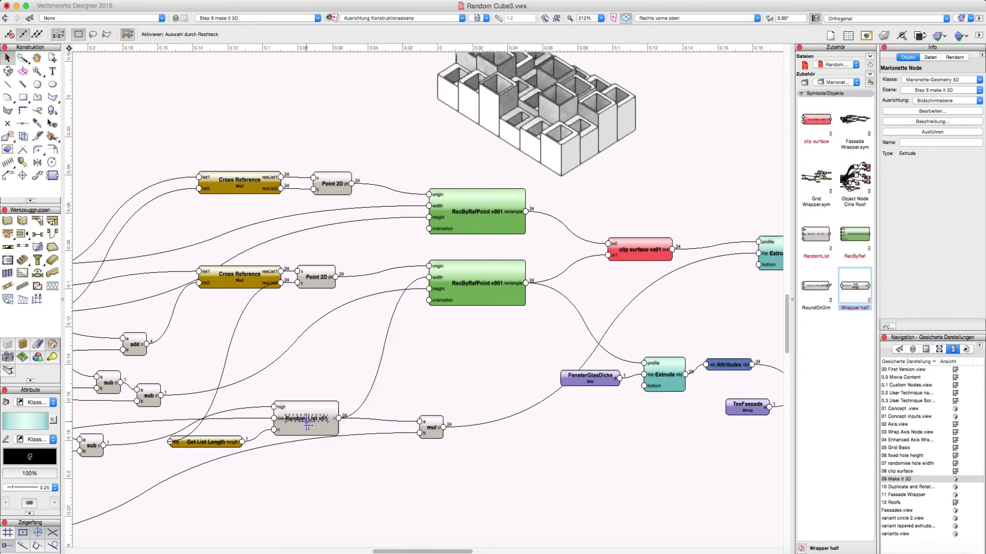
{"action": "left_click", "coordinate": [426, 429]}
{"action": "middle_click_drag", "start_coordinate": [151, 494], "coordinate": [490, 393]}
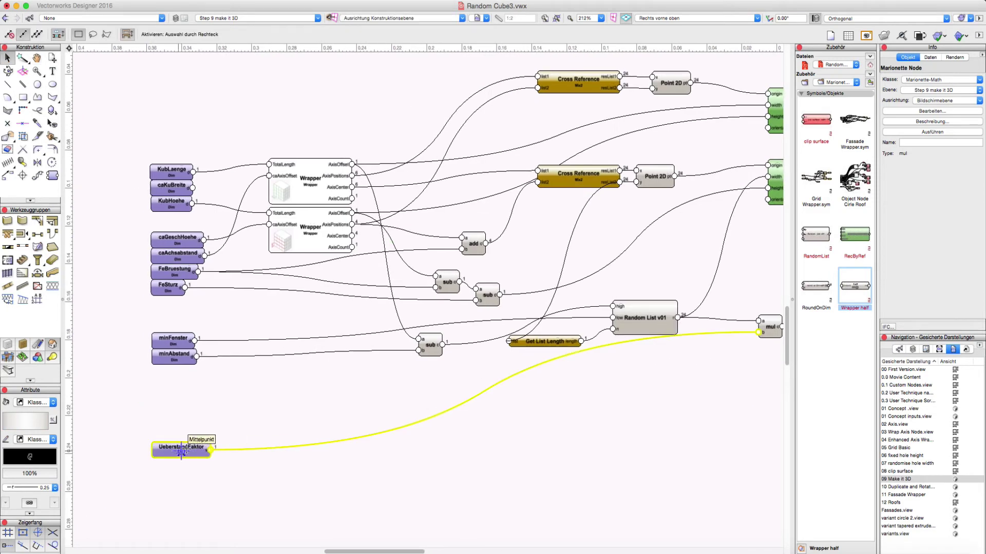
{"action": "left_click_drag", "start_coordinate": [613, 400], "coordinate": [280, 467]}
{"action": "middle_click_drag", "start_coordinate": [280, 467], "coordinate": [276, 470]}
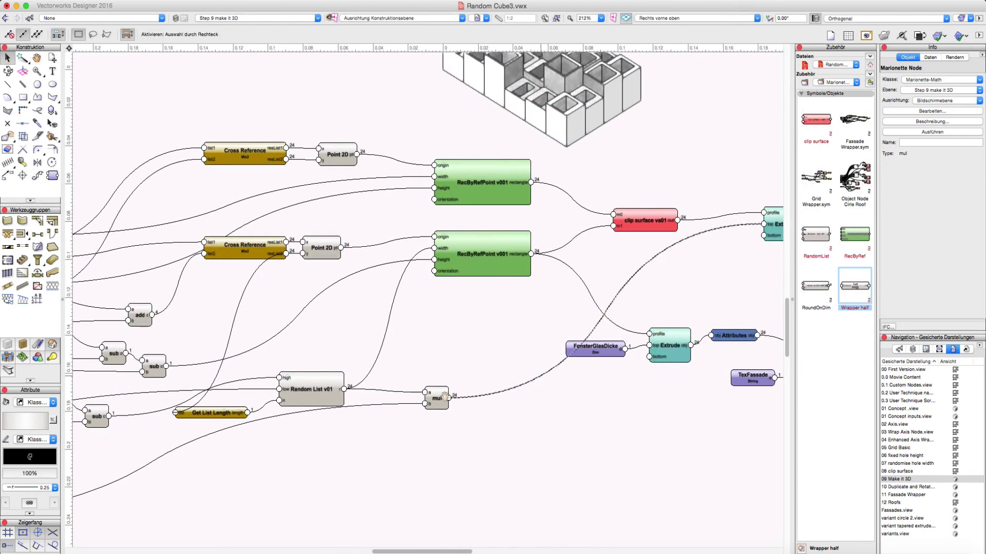
{"action": "middle_click_drag", "start_coordinate": [667, 405], "coordinate": [560, 427]}
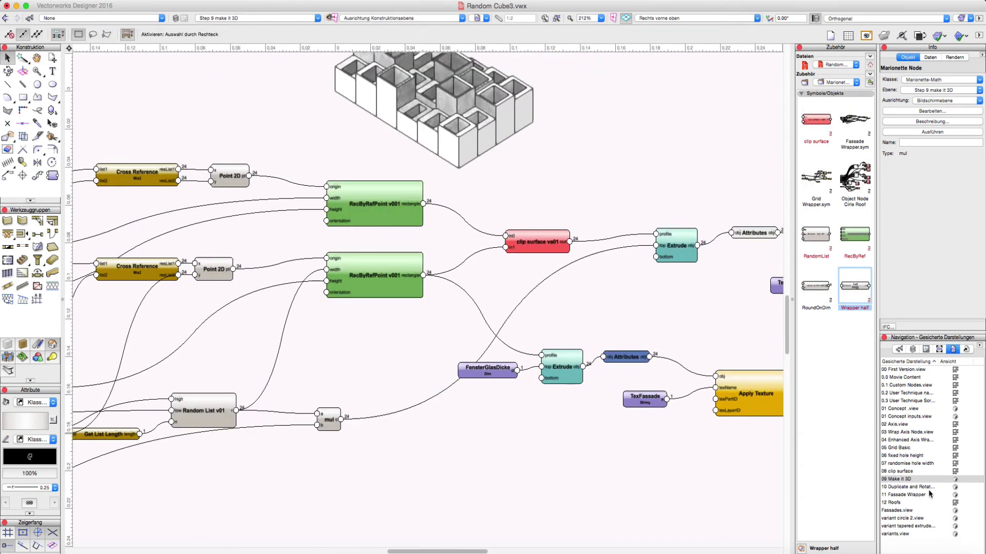
Step: Open the step 10 duplicate and rotate saved view and examine the full network through its Group, Copy and PutByRefPt nodes
{"action": "double_click", "coordinate": [923, 487]}
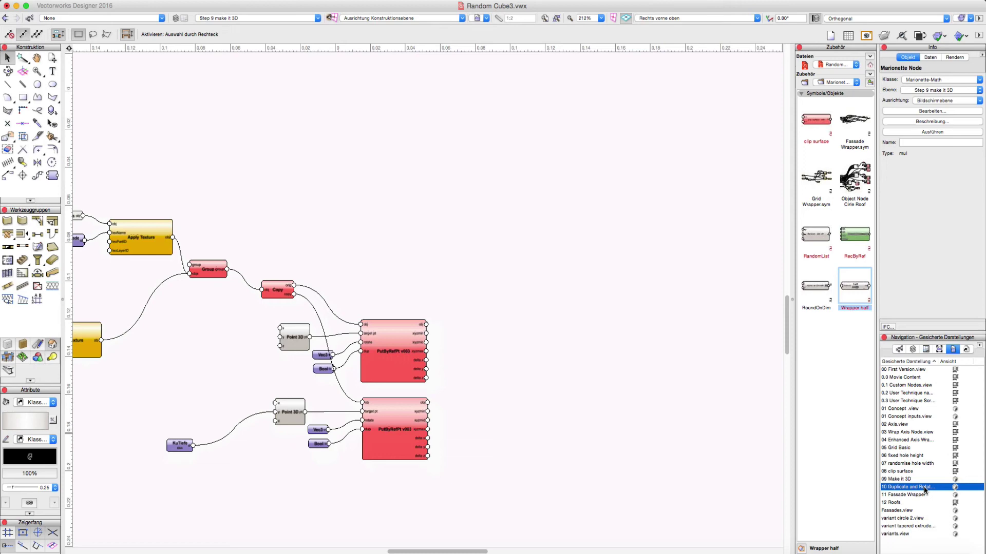
{"action": "scroll", "coordinate": [455, 375], "scroll_direction": "down", "scroll_amount": 3}
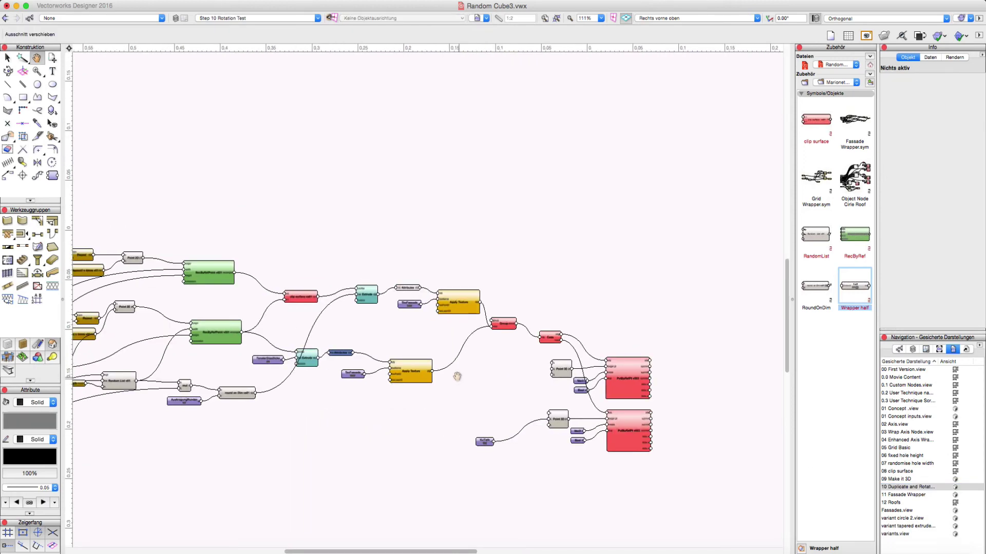
{"action": "scroll", "coordinate": [457, 380], "scroll_direction": "up", "scroll_amount": 1}
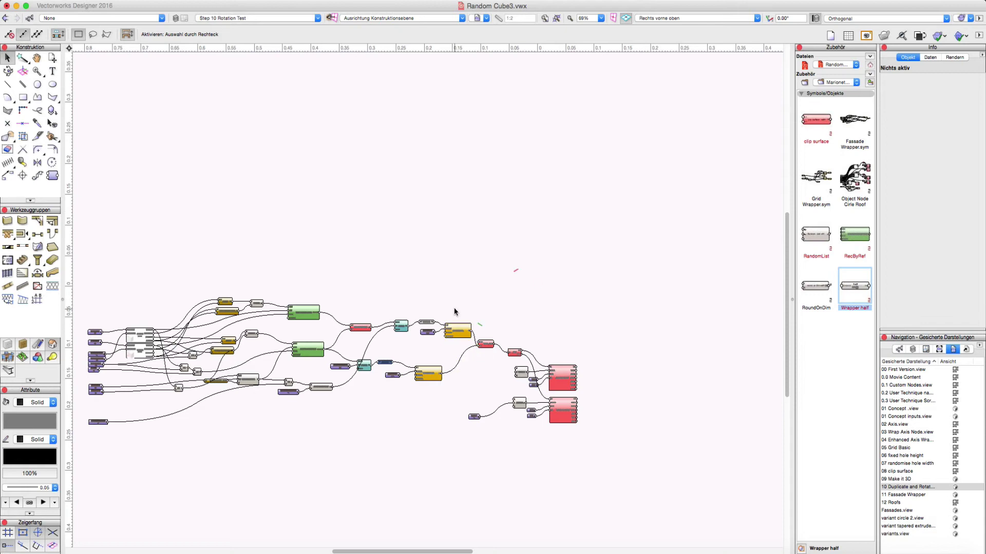
{"action": "middle_click_drag", "start_coordinate": [423, 275], "coordinate": [461, 254]}
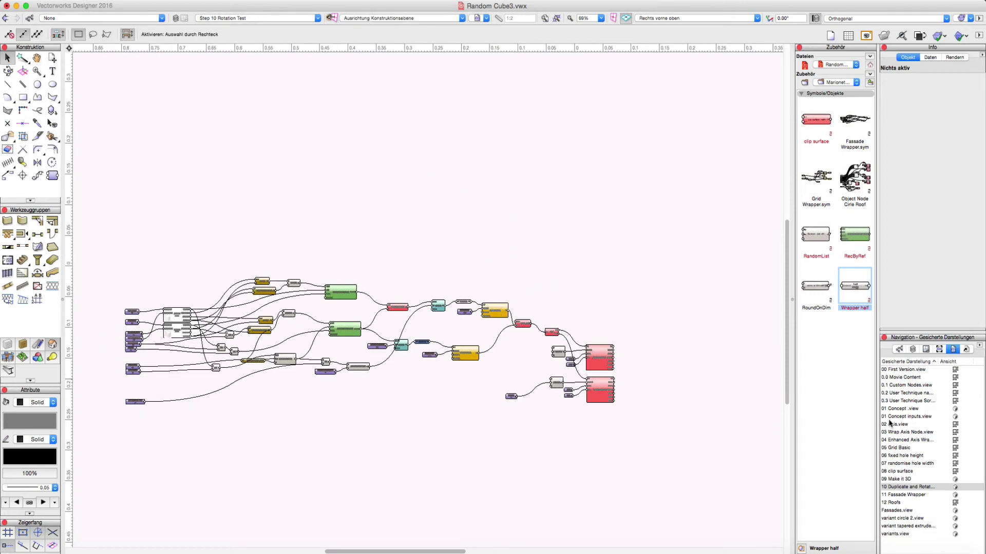
Step: Open the 11 Fassade Wrapper saved view, examine the network inside the upper Wrapper node, and return to the main network
{"action": "left_click", "coordinate": [909, 496]}
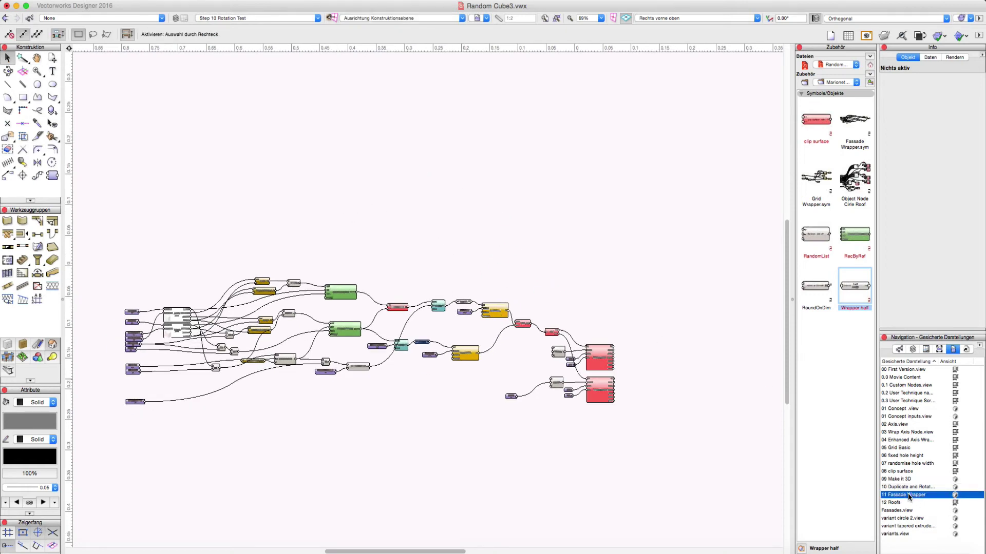
{"action": "double_click", "coordinate": [908, 496]}
{"action": "key", "text": "super+5"}
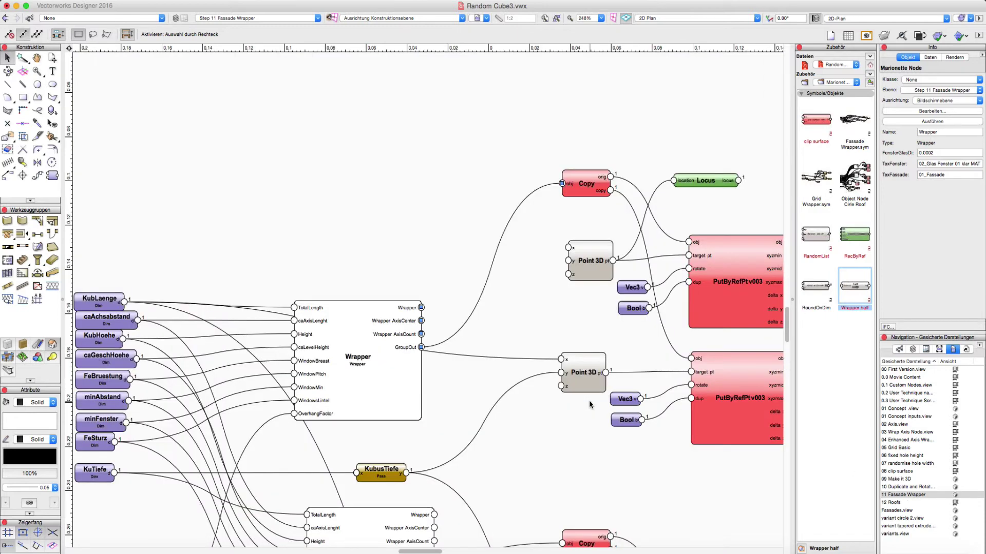
{"action": "double_click", "coordinate": [377, 278]}
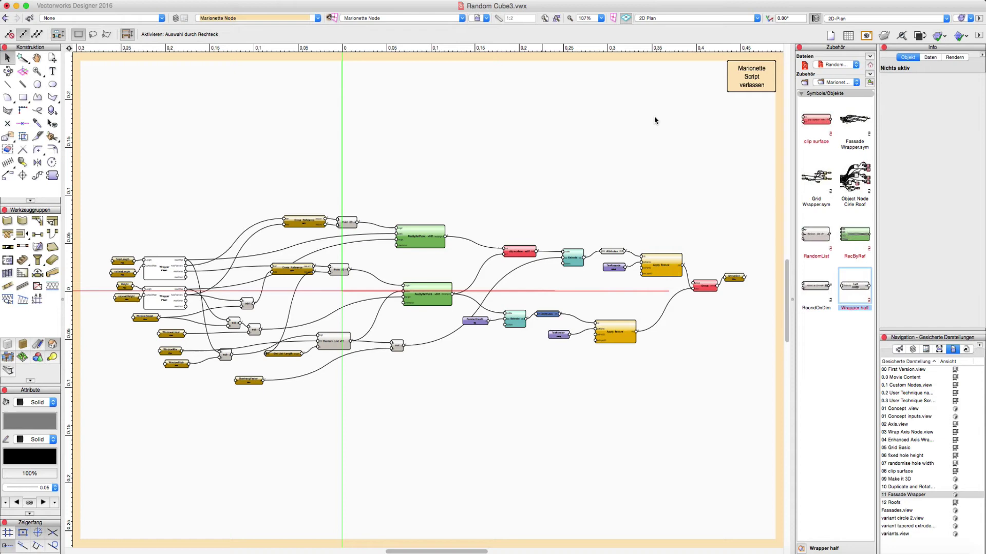
{"action": "double_click", "coordinate": [540, 240]}
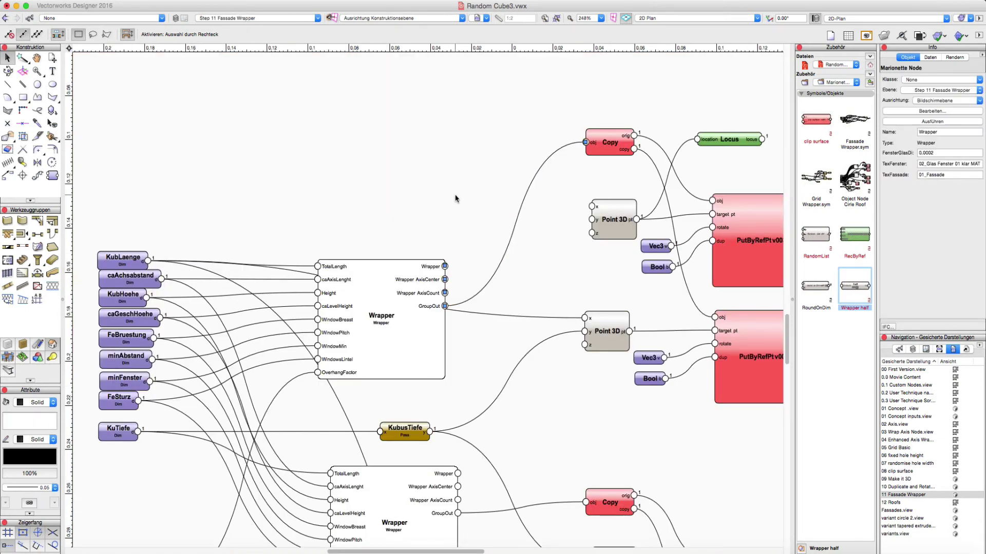
Step: Inspect the upper PutByRefPt v003 nodes that place the facade copies and the lower Wrapper node for the other facades
{"action": "scroll", "coordinate": [458, 204], "scroll_direction": "down", "scroll_amount": 2}
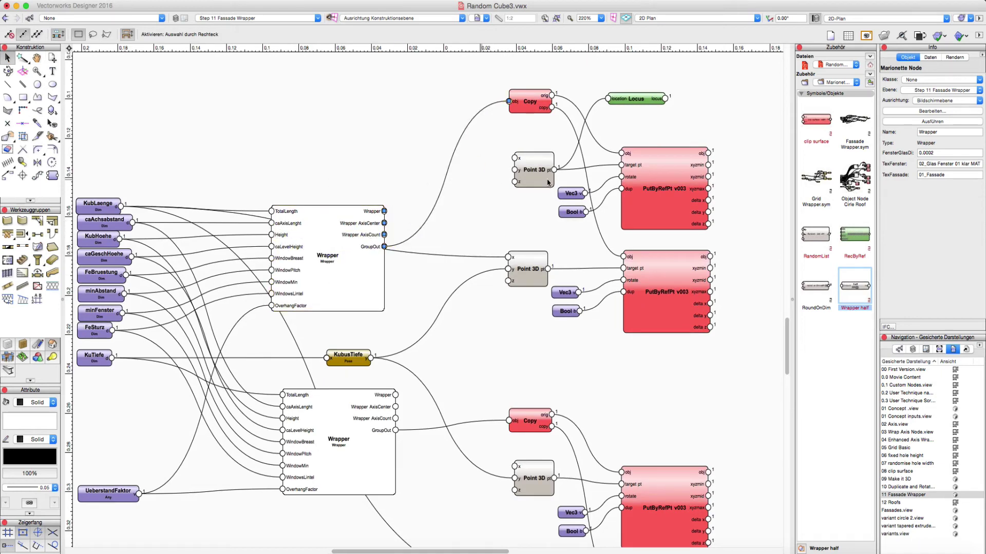
{"action": "left_click", "coordinate": [662, 175]}
{"action": "left_click", "coordinate": [661, 278]}
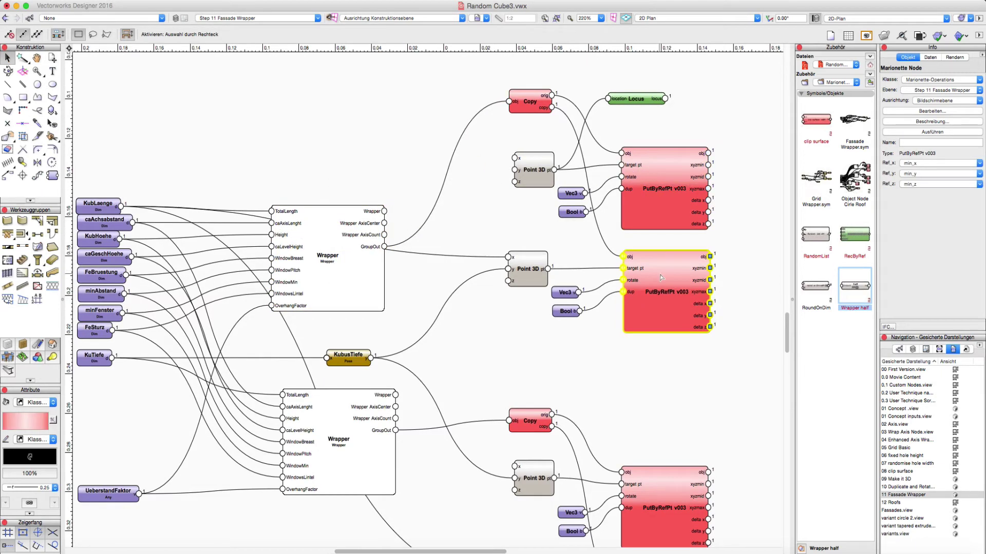
{"action": "scroll", "coordinate": [499, 195], "scroll_direction": "down", "scroll_amount": 2}
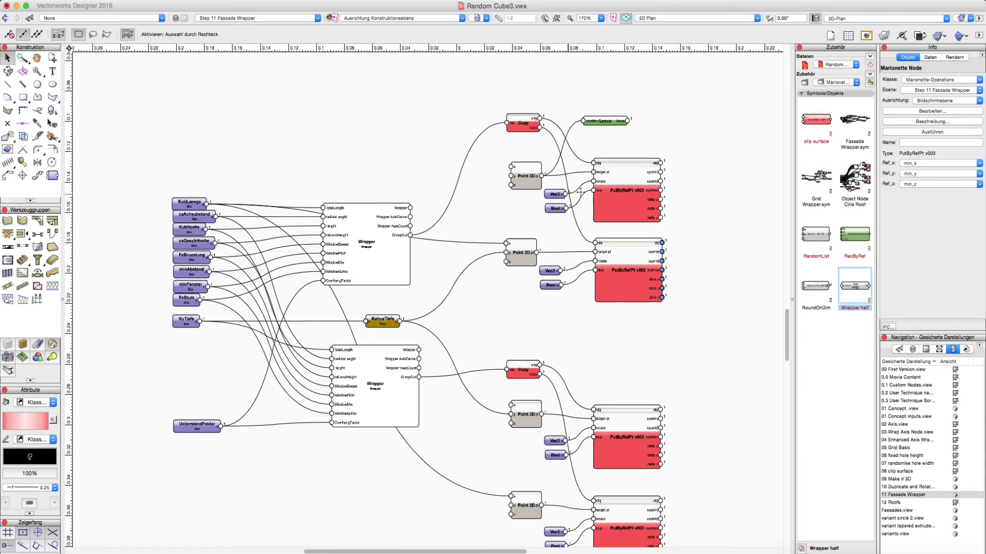
{"action": "scroll", "coordinate": [526, 310], "scroll_direction": "down", "scroll_amount": 3}
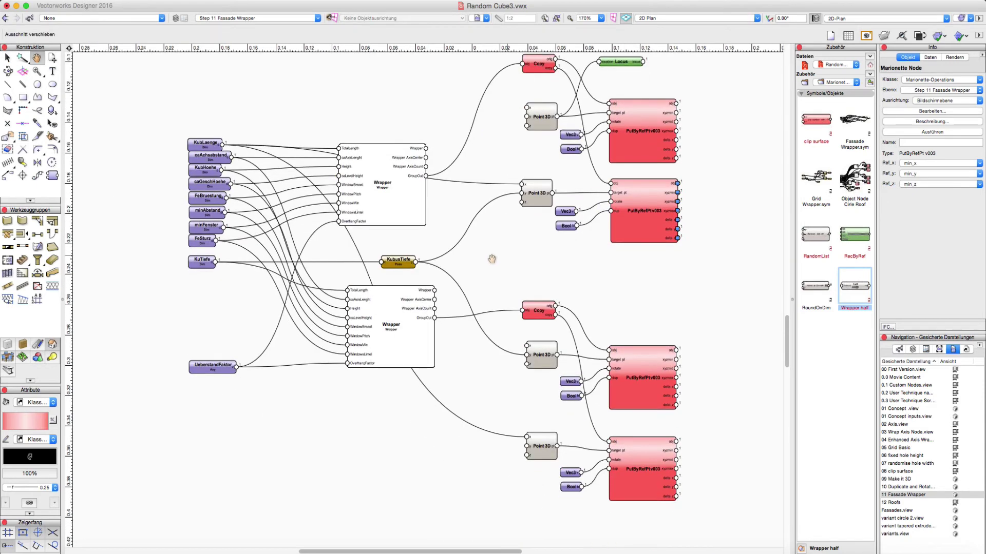
{"action": "left_click", "coordinate": [401, 301]}
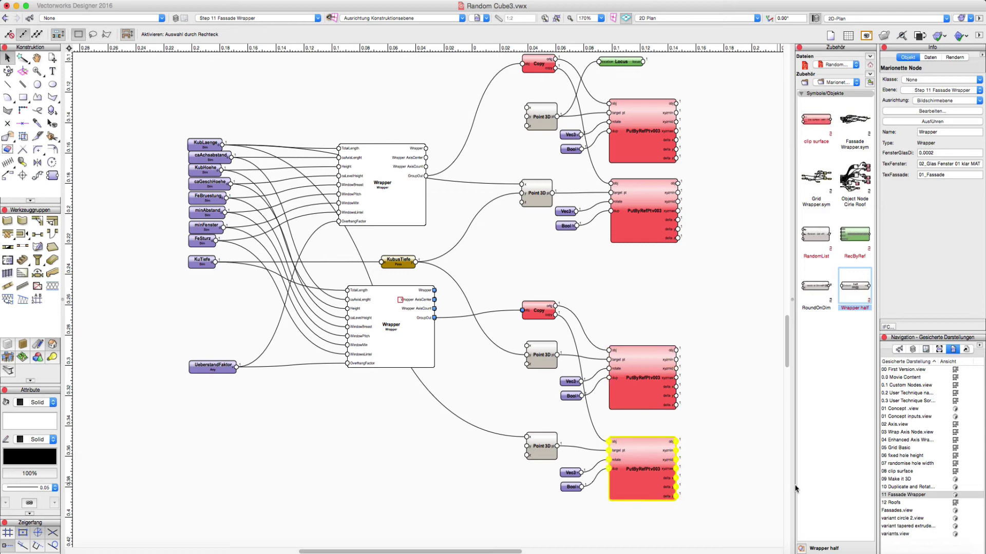
Step: Open the 12 Roofs saved view and examine the roof network and its grid of randomly sized skylights
{"action": "left_click", "coordinate": [894, 504]}
{"action": "double_click", "coordinate": [893, 503]}
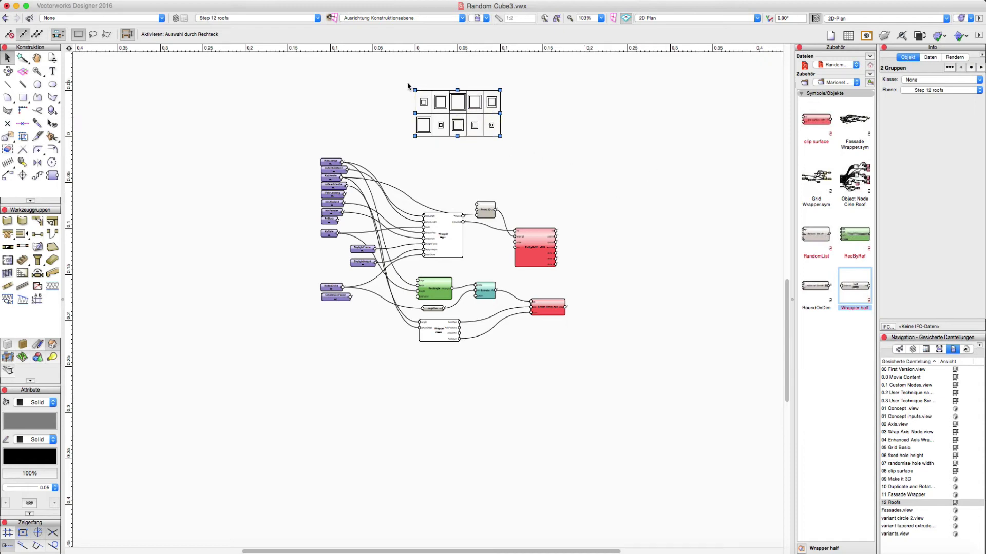
{"action": "scroll", "coordinate": [437, 80], "scroll_direction": "up", "scroll_amount": 4}
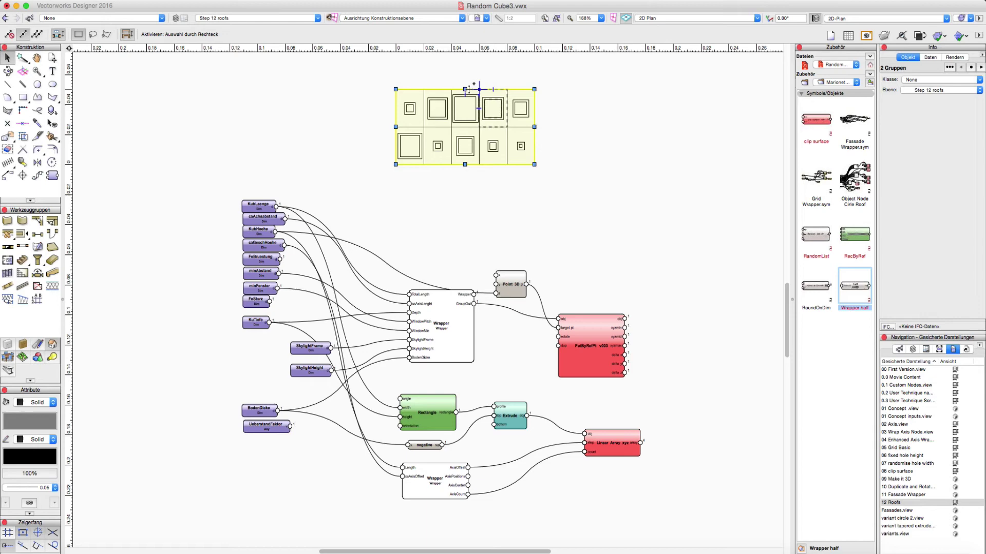
{"action": "scroll", "coordinate": [462, 98], "scroll_direction": "up", "scroll_amount": 4}
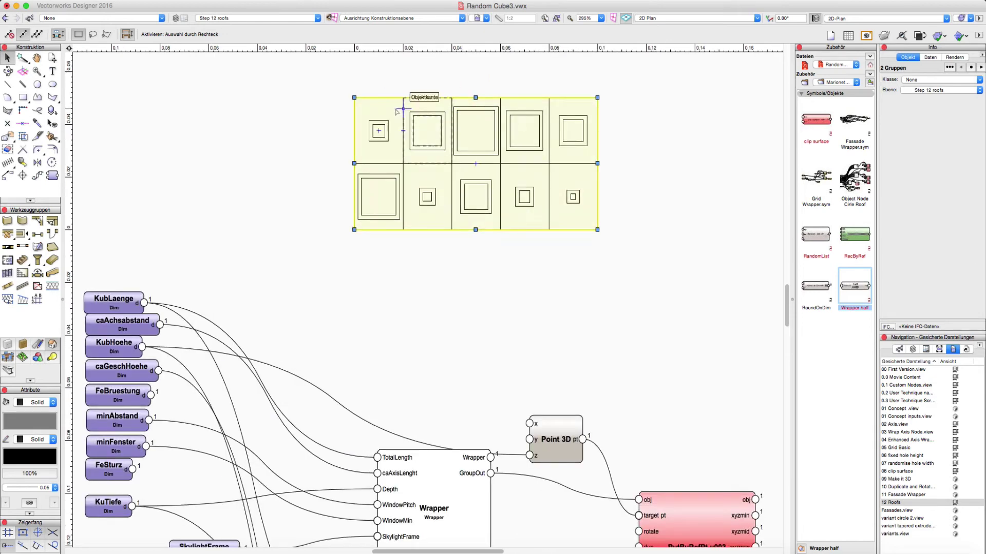
{"action": "scroll", "coordinate": [540, 301], "scroll_direction": "down", "scroll_amount": 4}
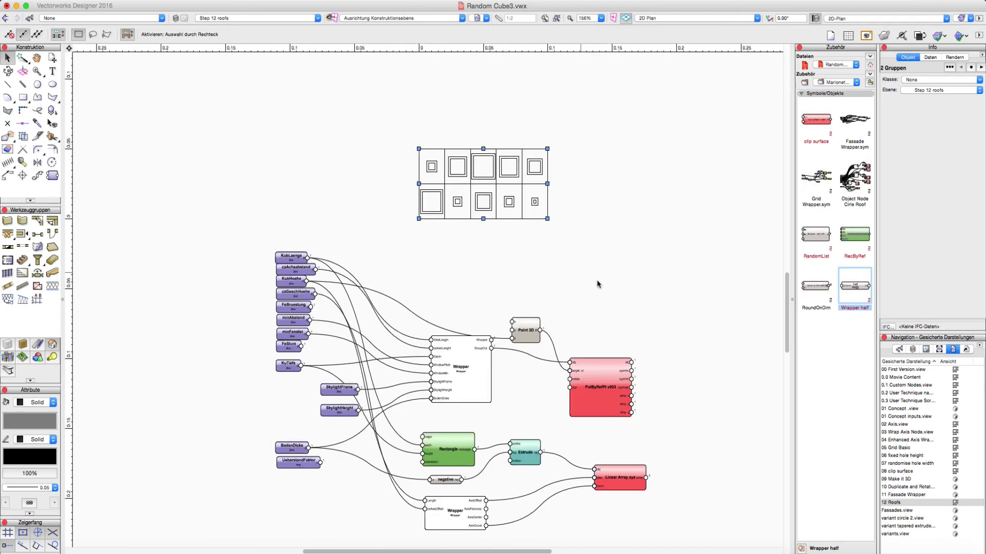
{"action": "middle_click_drag", "start_coordinate": [596, 281], "coordinate": [534, 213]}
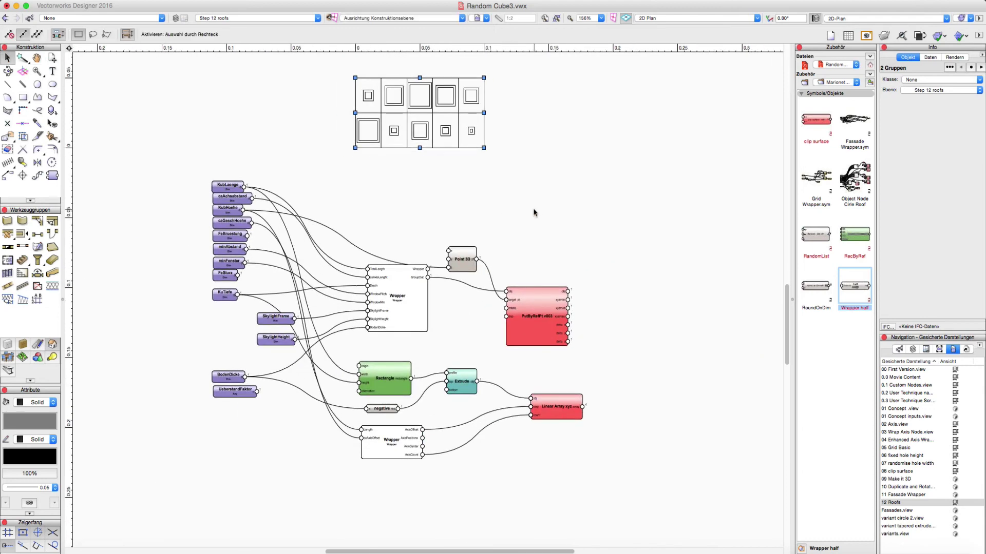
Step: Activate the Step 14 Making an Object design layer and bring its complete Marionette network into view
{"action": "left_click", "coordinate": [906, 510]}
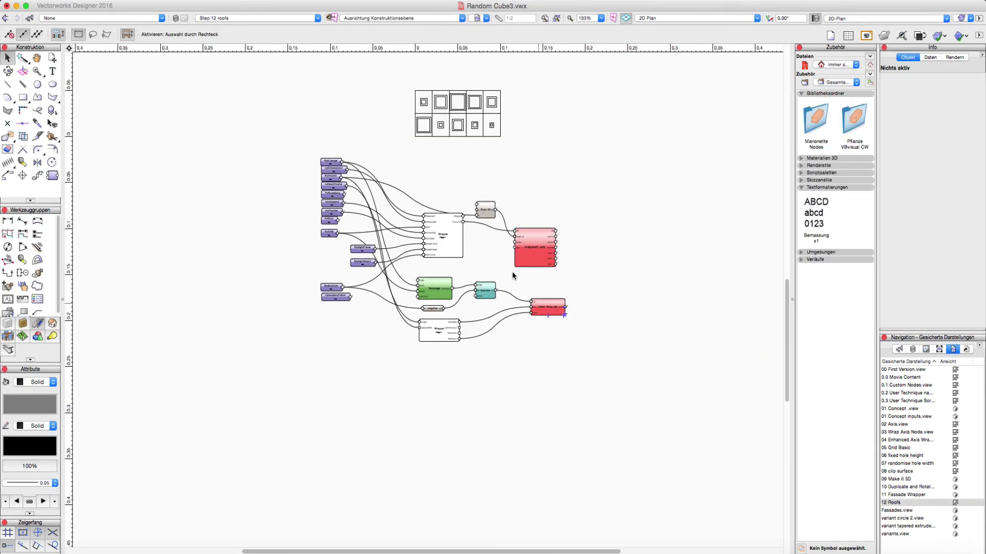
{"action": "left_click", "coordinate": [228, 20]}
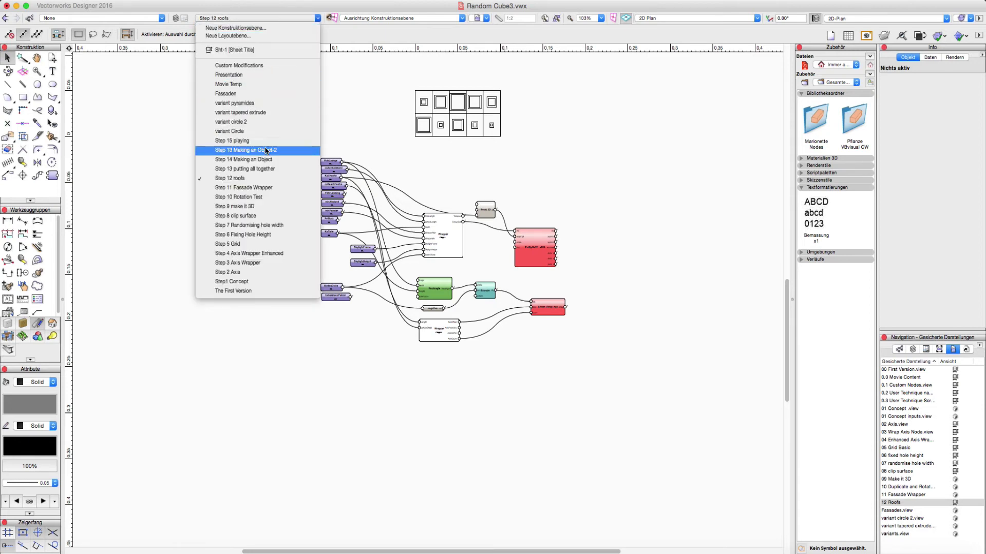
{"action": "left_click", "coordinate": [269, 161]}
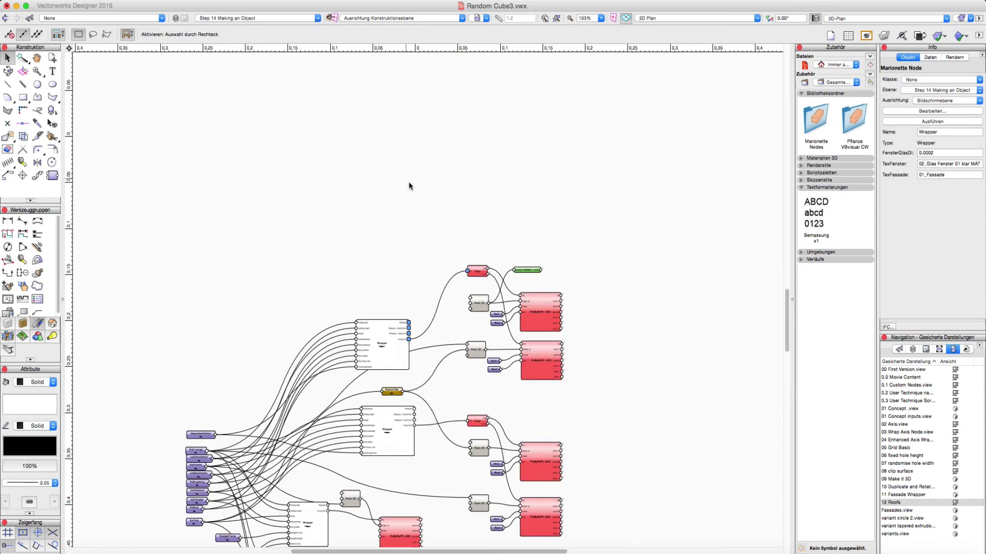
{"action": "middle_click_drag", "start_coordinate": [409, 242], "coordinate": [436, 124]}
{"action": "left_click", "coordinate": [435, 124]}
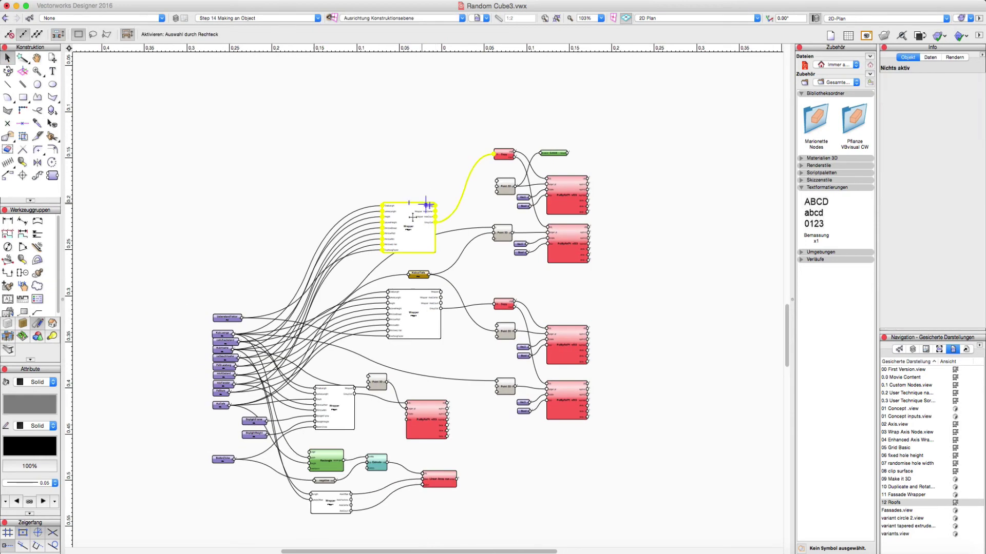
Step: Wrap the complete Marionette network into a single wrapper node and convert that wrapper into an object node
{"action": "right_click", "coordinate": [407, 220]}
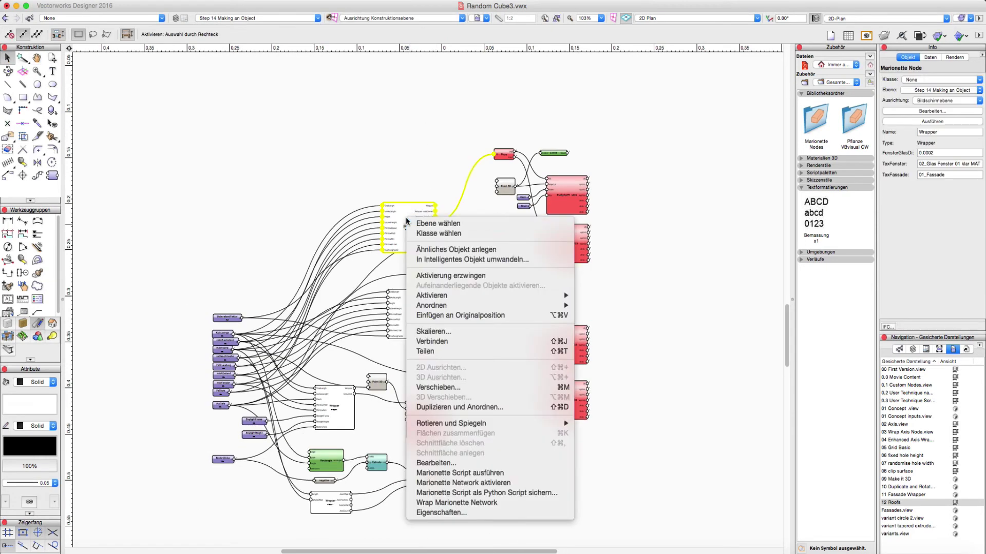
{"action": "left_click", "coordinate": [480, 504]}
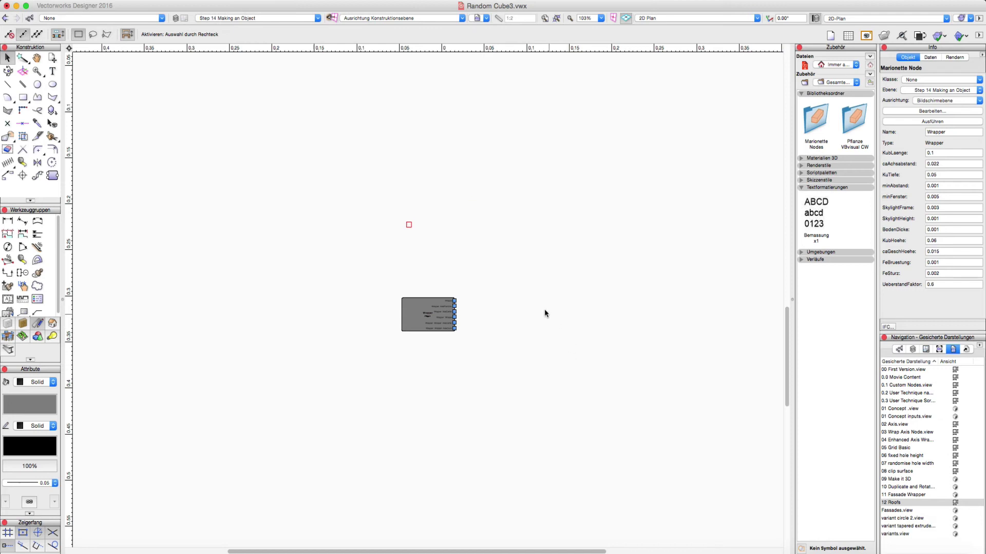
{"action": "right_click", "coordinate": [434, 309]}
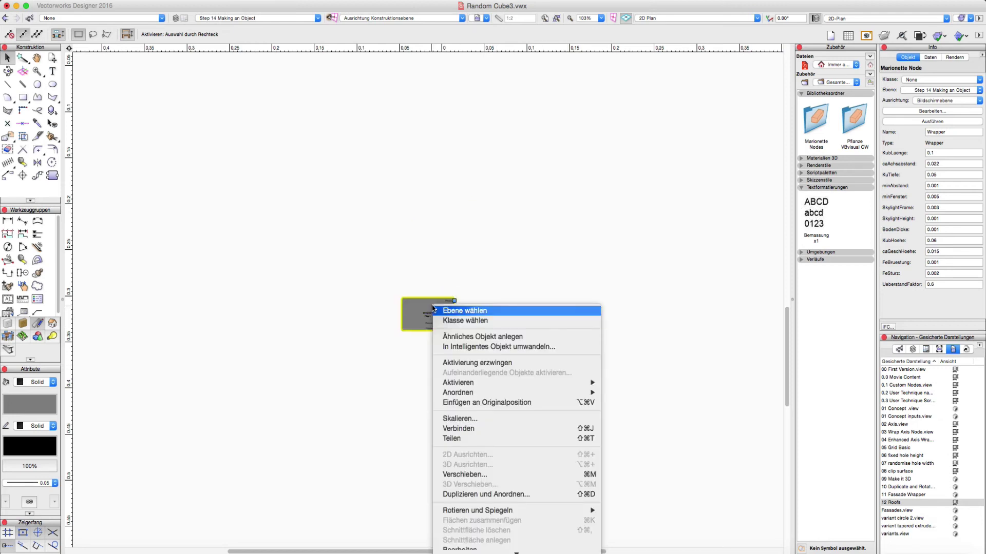
{"action": "mouse_move", "coordinate": [552, 552]}
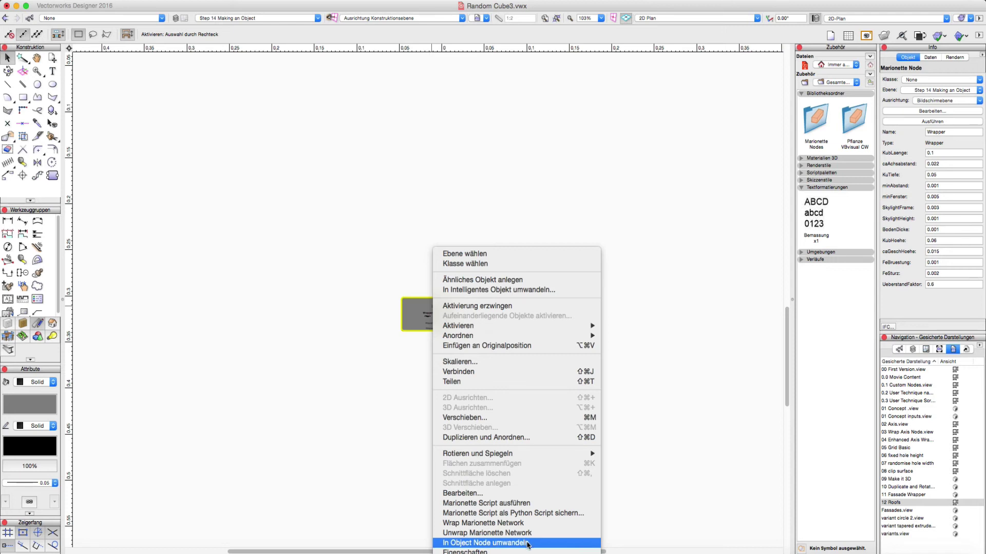
{"action": "left_click", "coordinate": [528, 543]}
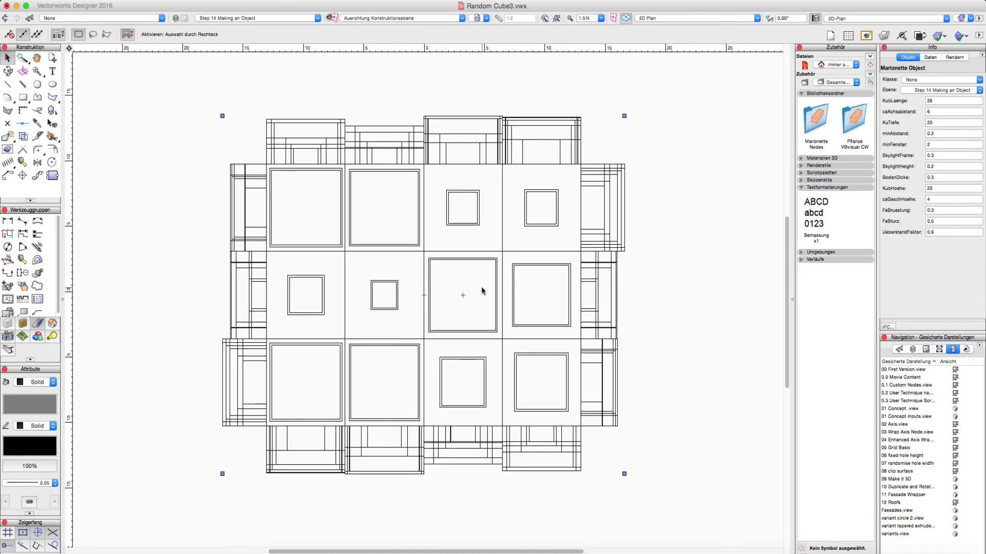
Step: Examine the generated cube object in front and isometric views, and set its KubLaenge to 20
{"action": "key", "text": "2"}
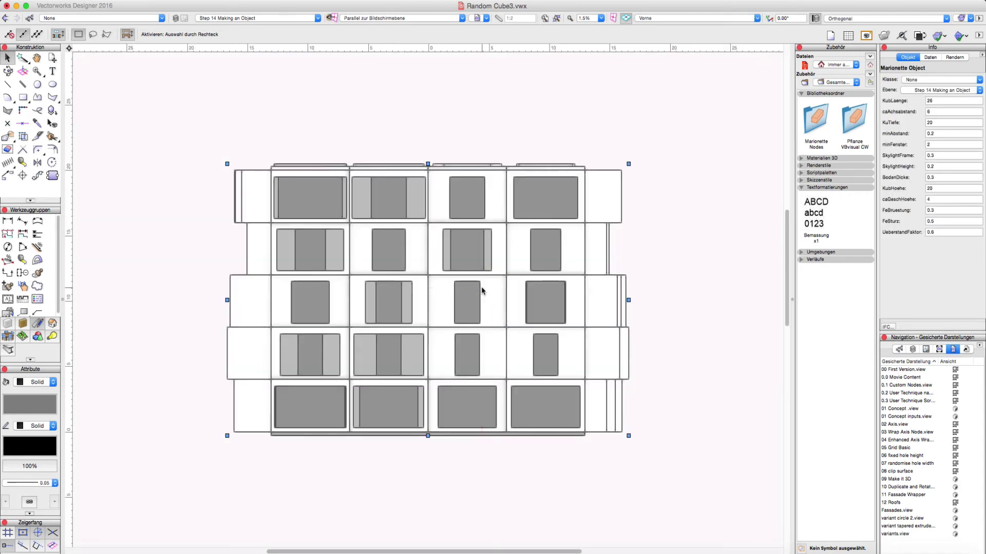
{"action": "key", "text": "3"}
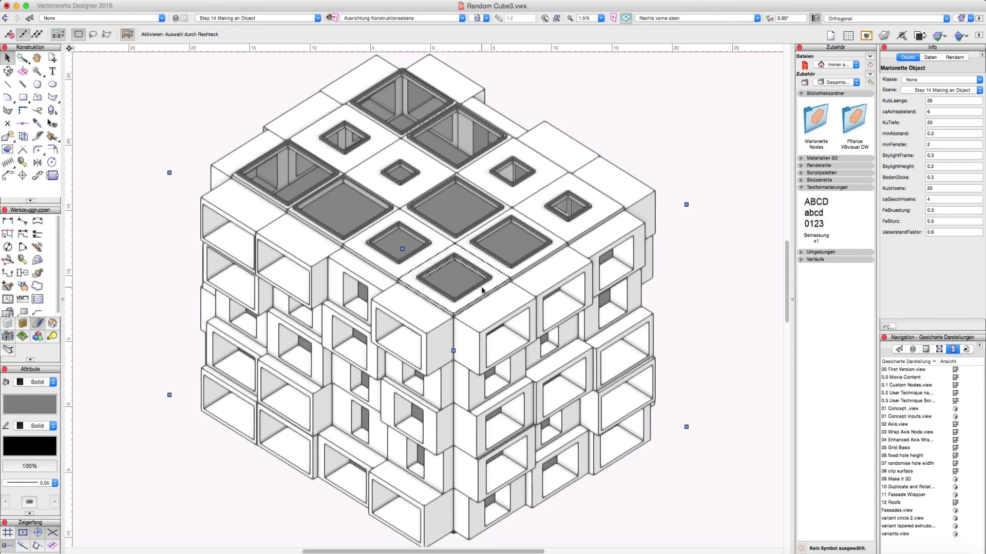
{"action": "key", "text": "2"}
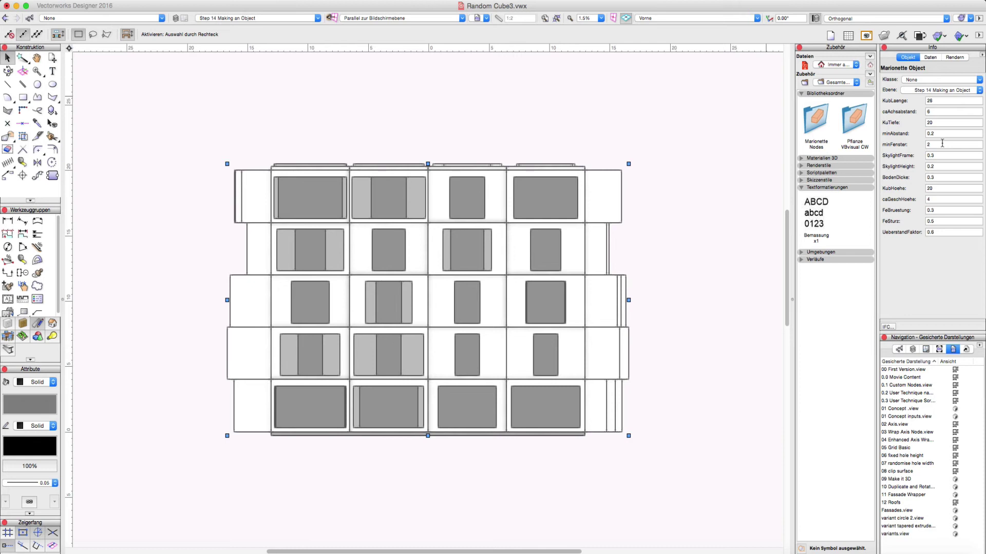
{"action": "left_click", "coordinate": [937, 101]}
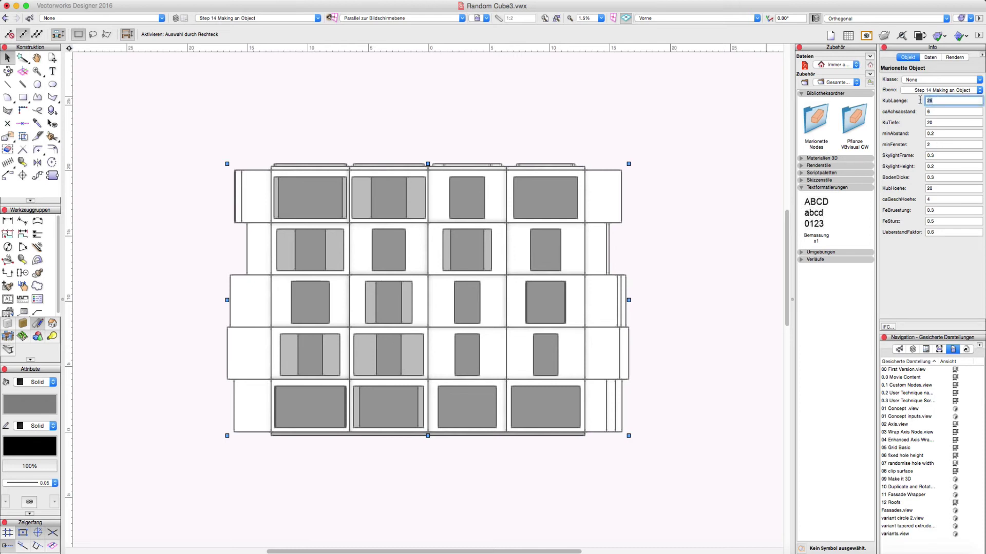
{"action": "type", "text": "20"}
{"action": "key", "text": "Return"}
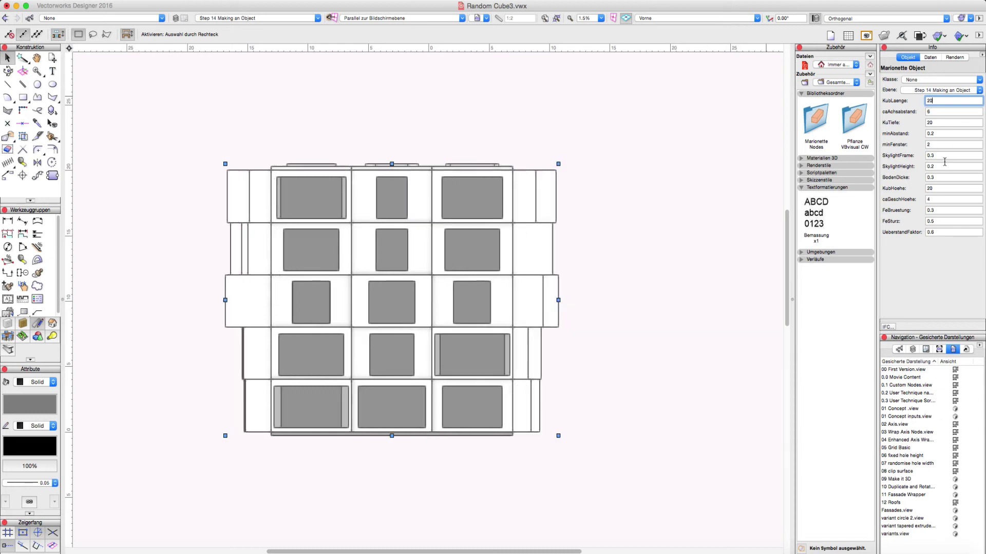
Step: Set the cube object's KubHoehe to 25
{"action": "left_click", "coordinate": [935, 189]}
{"action": "type", "text": "25"}
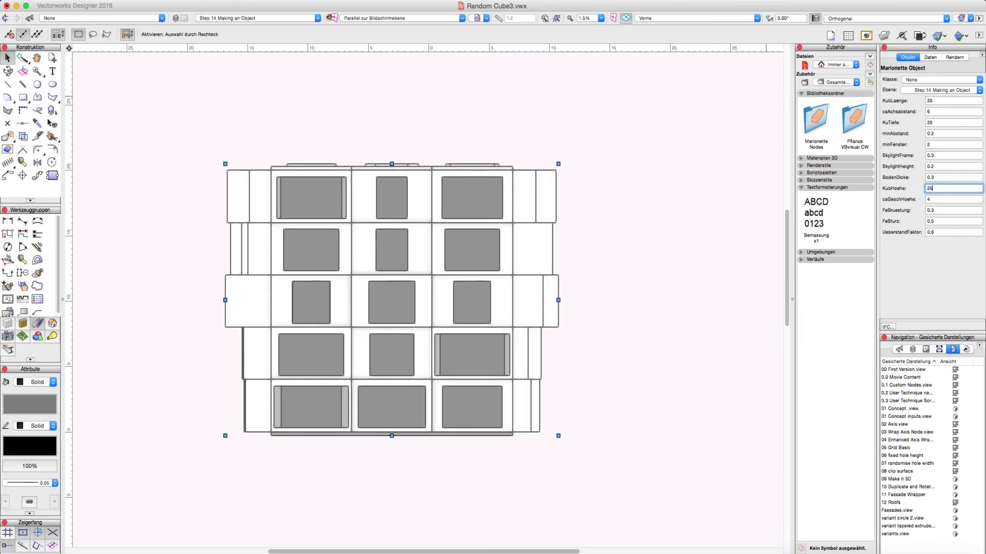
{"action": "key", "text": "Return"}
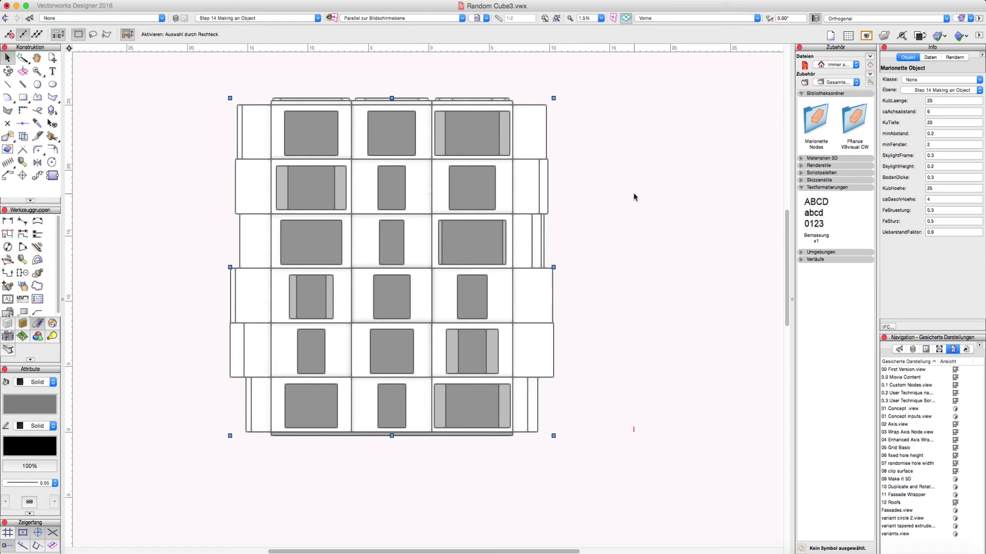
{"action": "key", "text": "super+3"}
{"action": "key", "text": "super+2"}
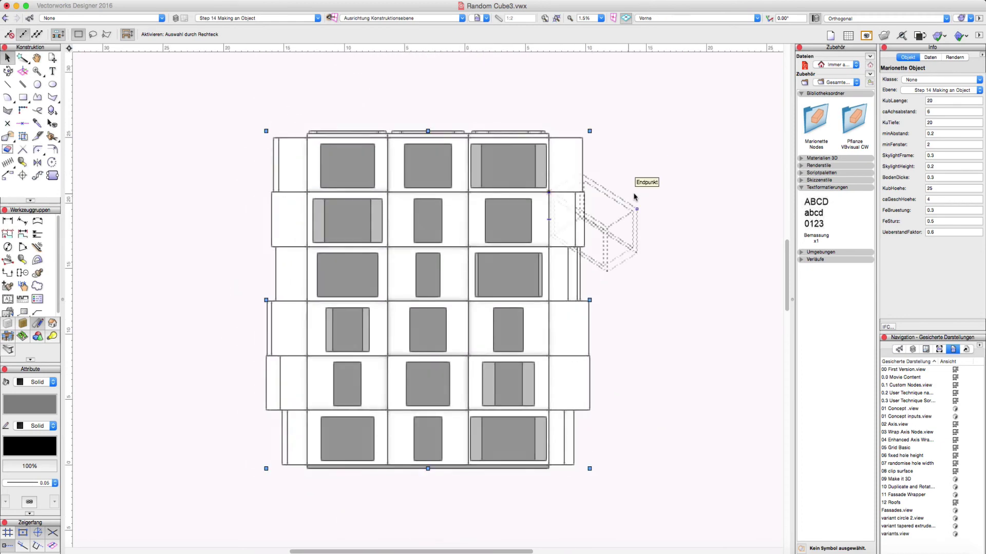
Step: Set the cube object's KubHoehe to 20
{"action": "left_click", "coordinate": [939, 188]}
{"action": "type", "text": "20"}
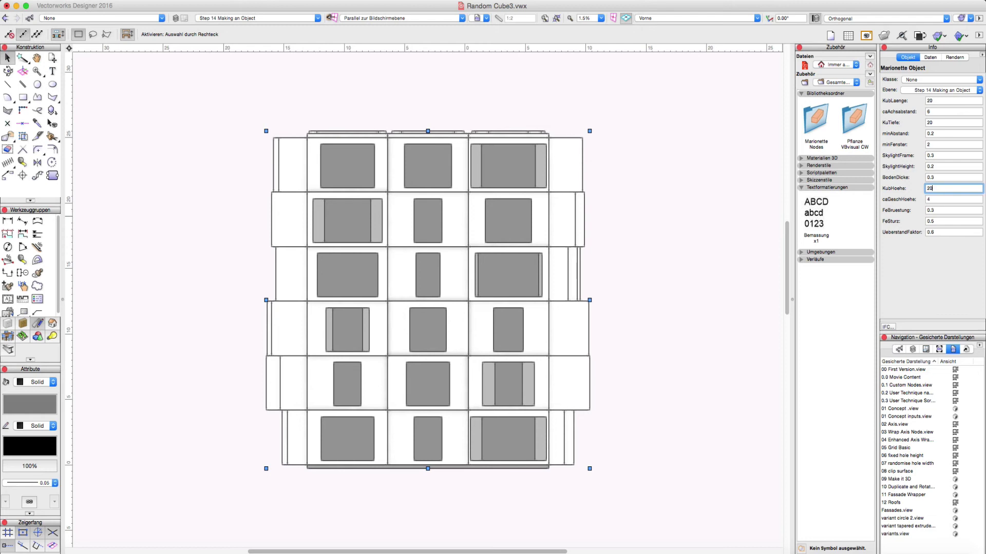
{"action": "key", "text": "Return"}
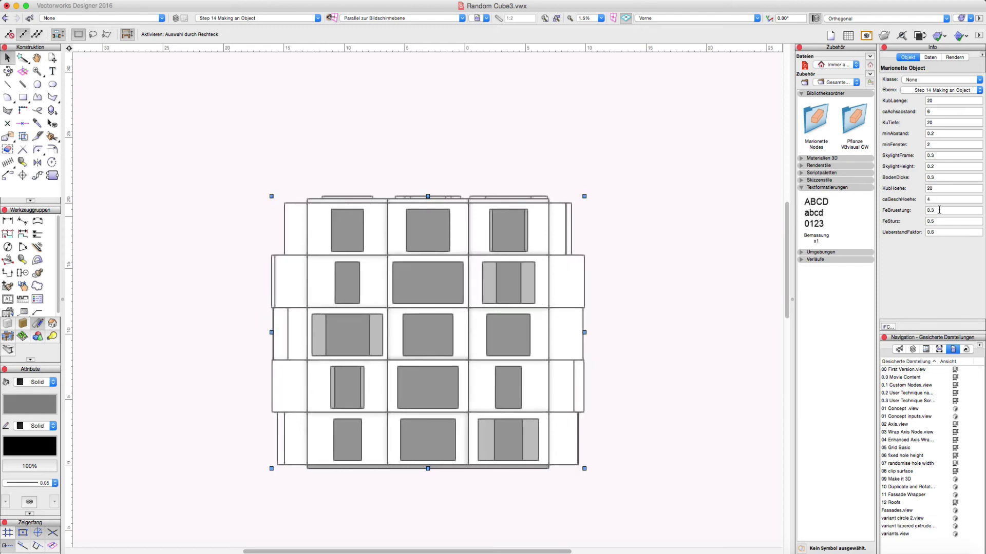
Step: Set both FeBruestung and FeSturz of the cube object to 1
{"action": "left_click", "coordinate": [932, 210]}
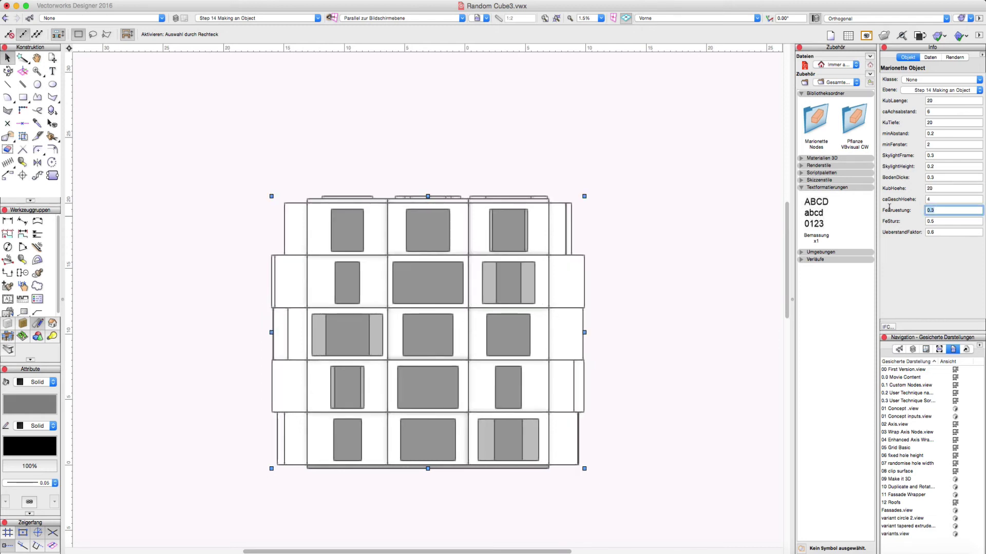
{"action": "type", "text": "1"}
{"action": "key", "text": "Tab"}
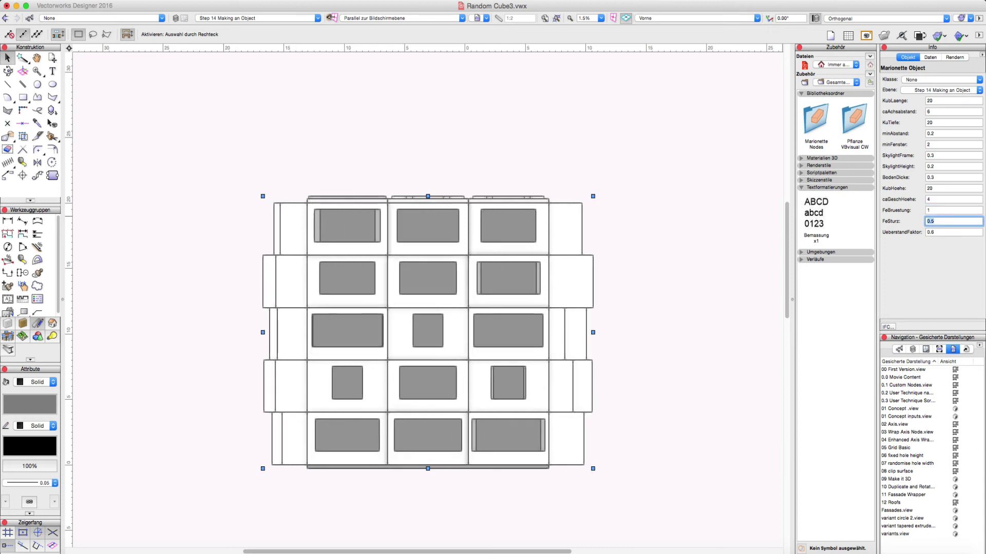
{"action": "type", "text": "1"}
{"action": "key", "text": "Return"}
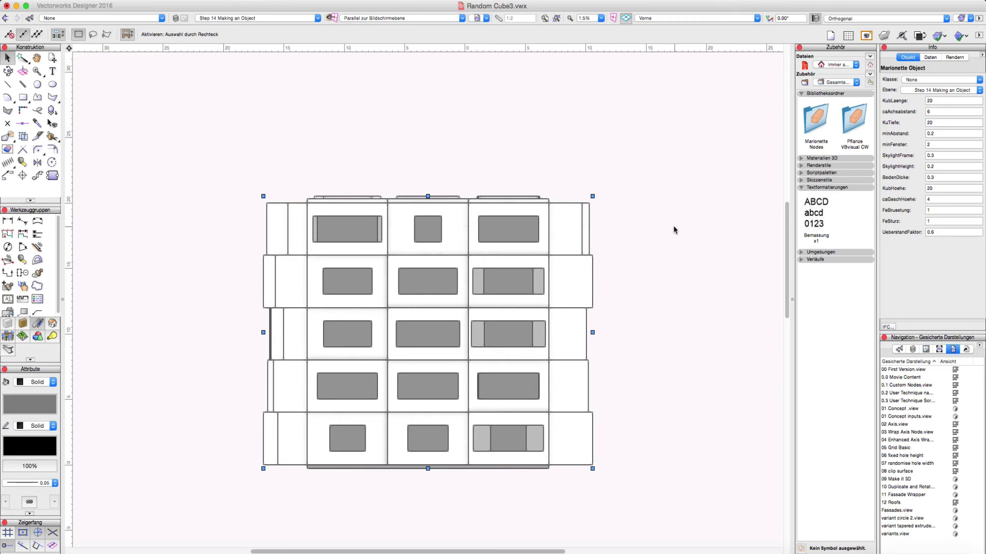
Step: Show the cube in isometric view and set its UeberstandFaktor to 0.1
{"action": "key", "text": "3"}
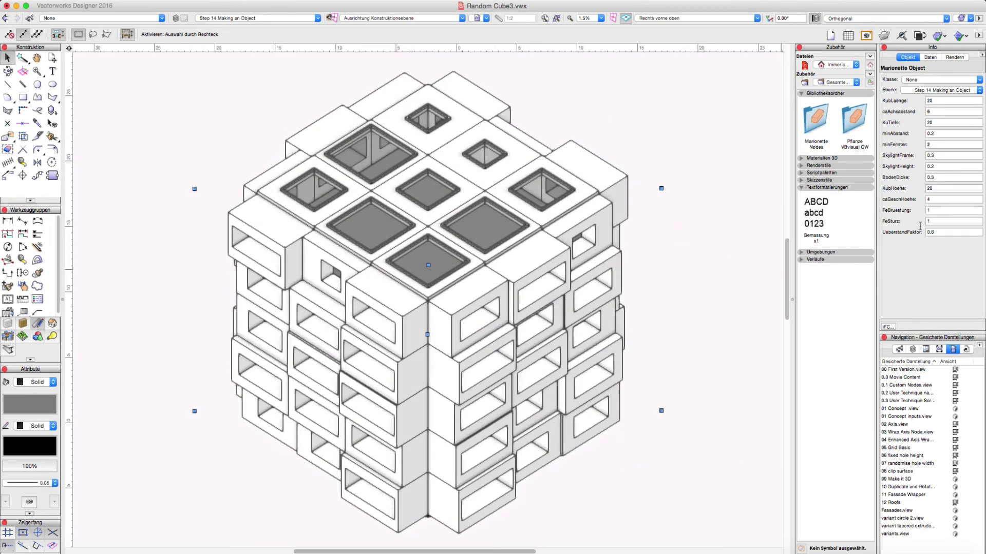
{"action": "left_click_drag", "start_coordinate": [937, 232], "coordinate": [858, 232]}
{"action": "key", "text": "Return"}
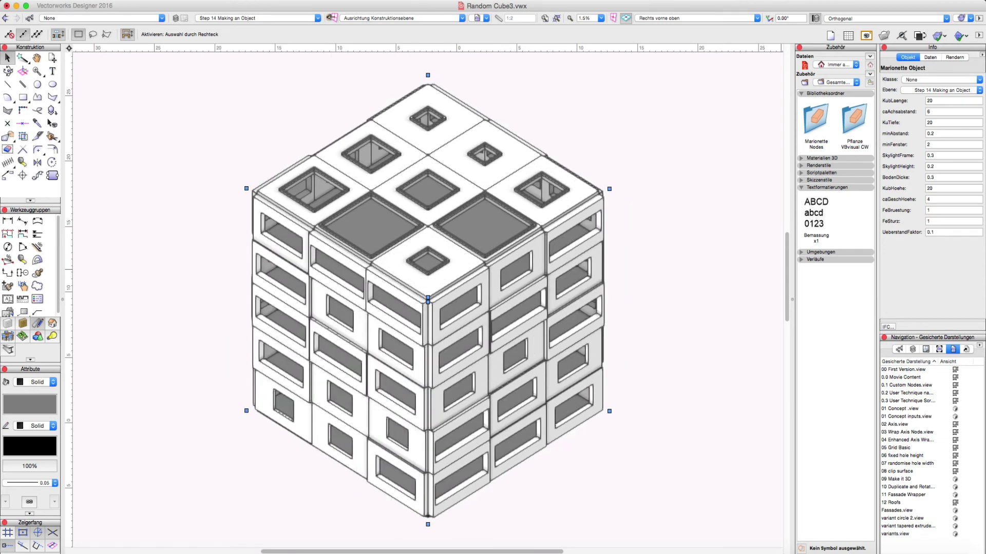
Step: Set the cube object's UeberstandFaktor to 2 and check the protruding window boxes
{"action": "left_click", "coordinate": [931, 232]}
{"action": "key", "text": "Return"}
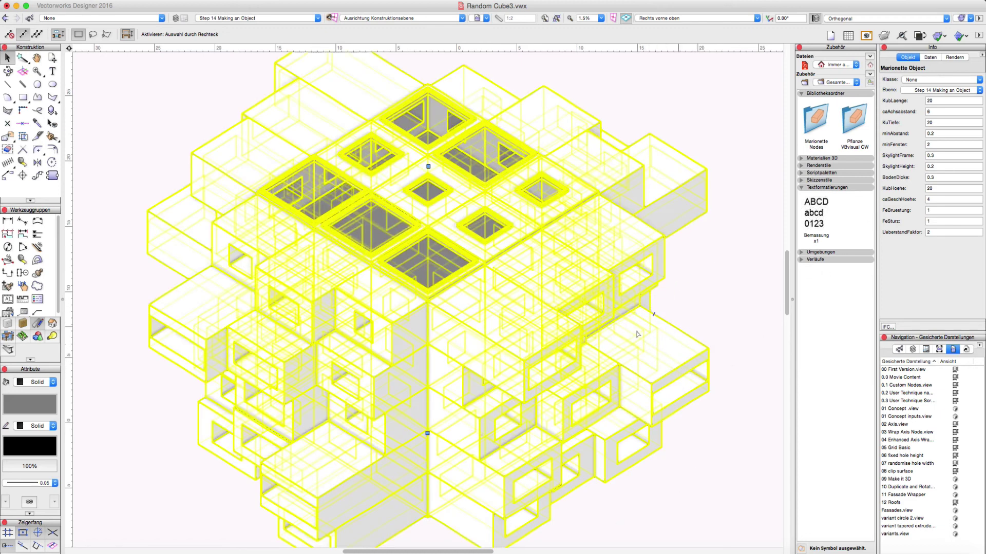
{"action": "left_click", "coordinate": [715, 298]}
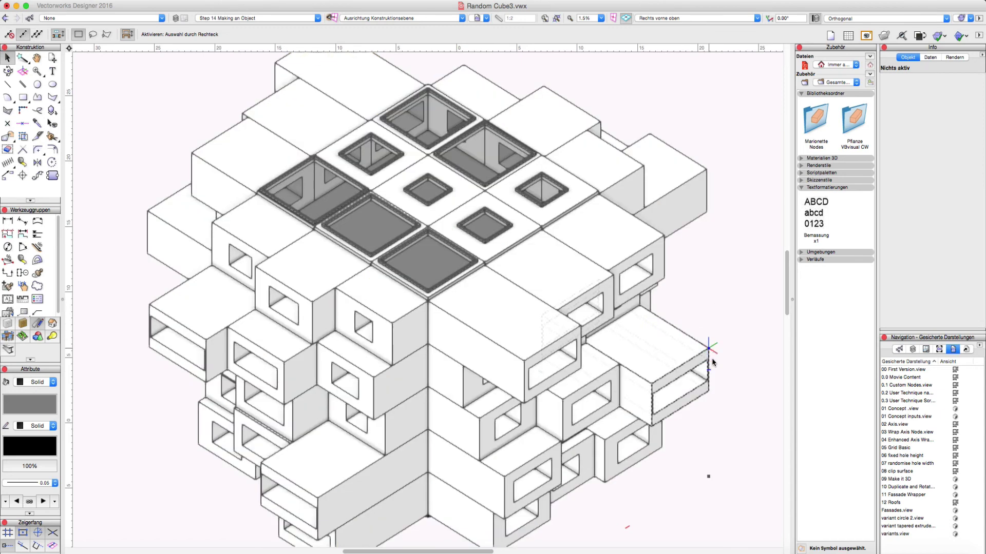
{"action": "left_click", "coordinate": [639, 302]}
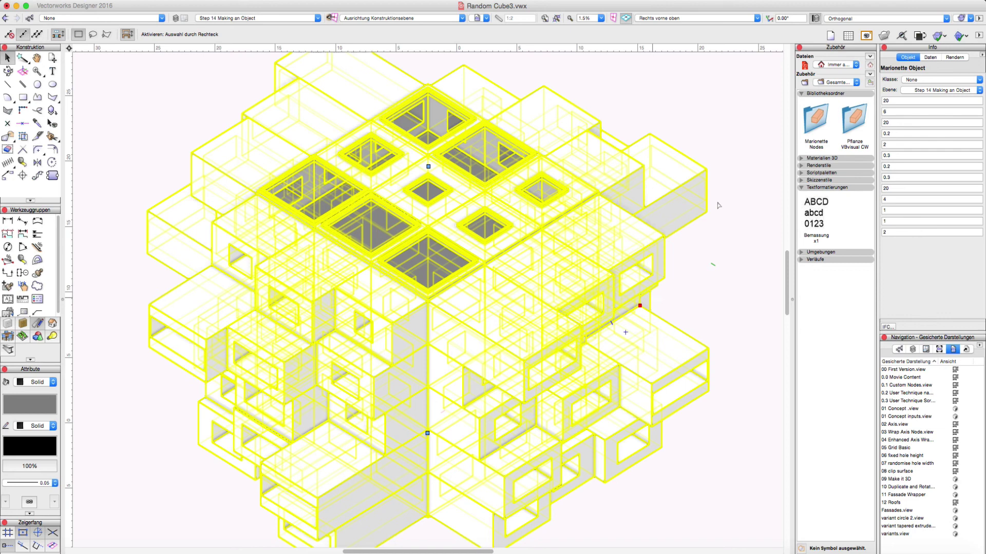
Step: Switch to the variant Circle design layer and open the Marionette network of its cube object for editing
{"action": "left_click", "coordinate": [244, 18]}
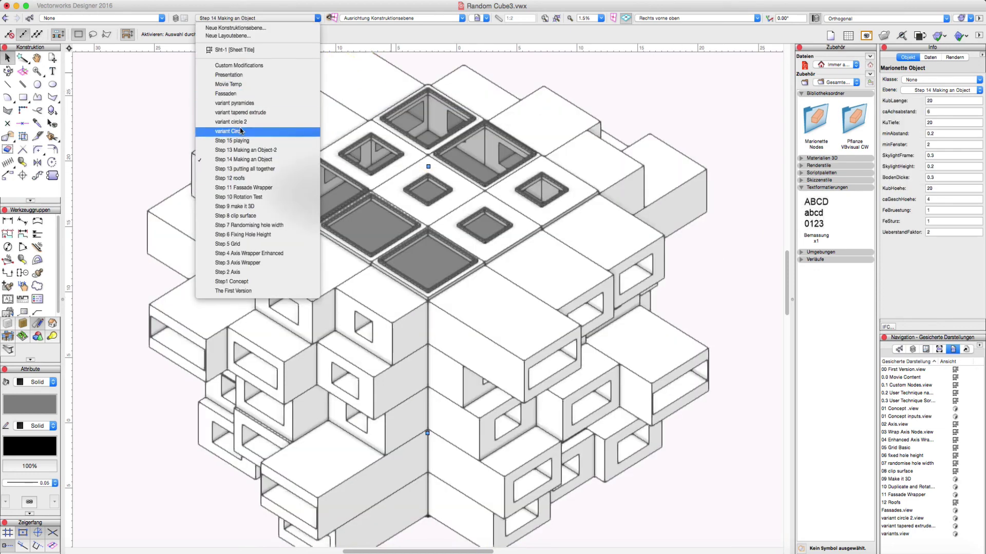
{"action": "left_click", "coordinate": [362, 105]}
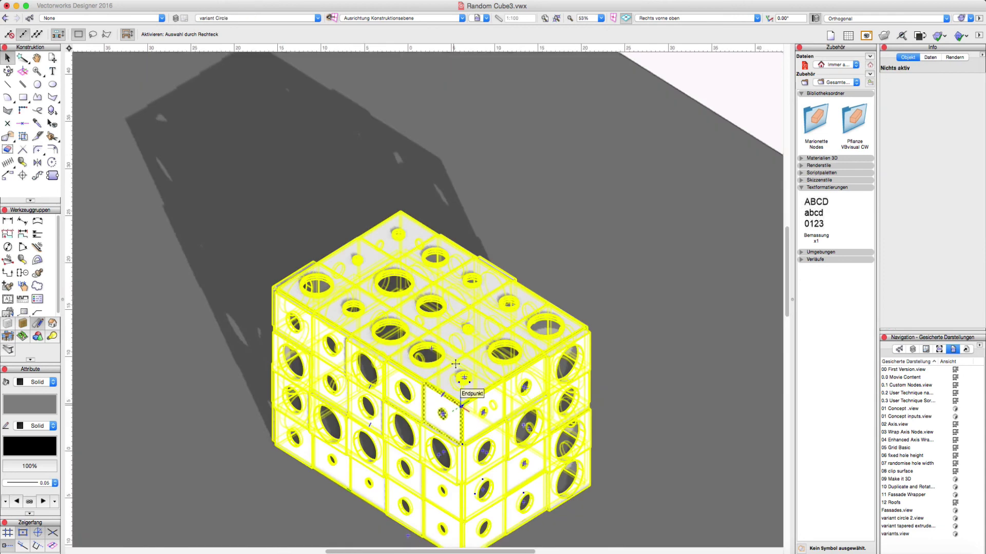
{"action": "left_click", "coordinate": [456, 365]}
{"action": "right_click", "coordinate": [456, 365]}
{"action": "left_click", "coordinate": [455, 363]}
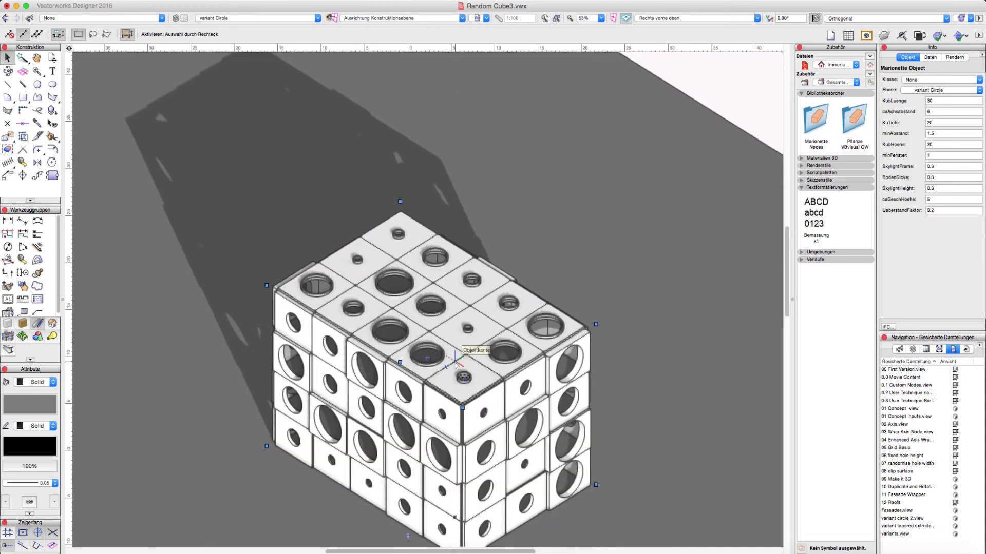
{"action": "right_click", "coordinate": [455, 362]}
{"action": "mouse_move", "coordinate": [498, 550]}
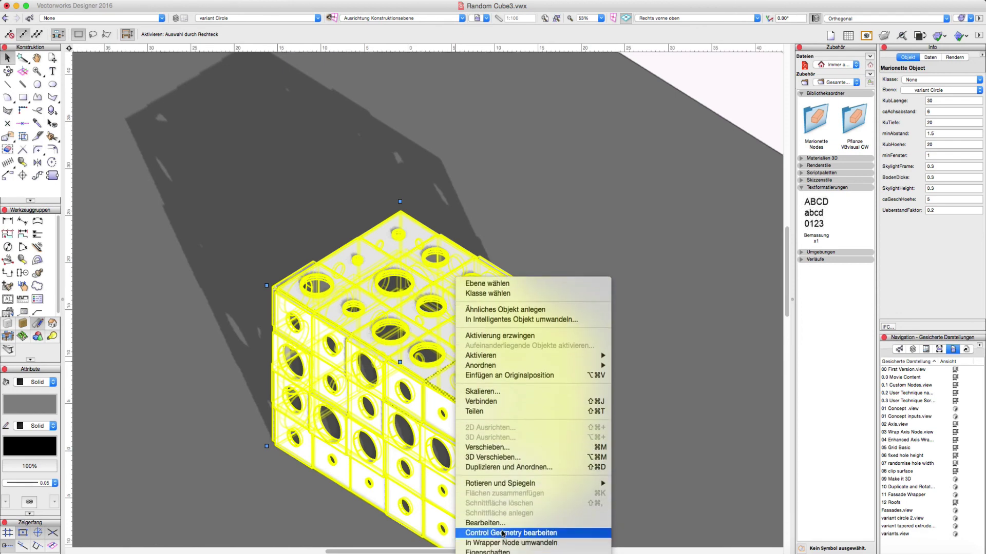
{"action": "left_click", "coordinate": [499, 523]}
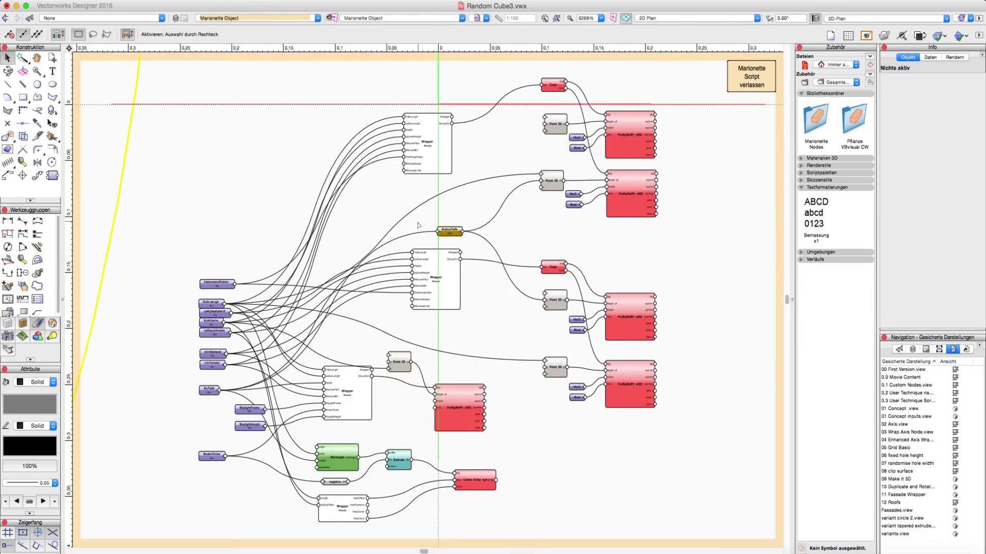
Step: Examine the Circle node inside the upper Wrapper, leave the script, and look closely at the cube's round openings
{"action": "double_click", "coordinate": [435, 123]}
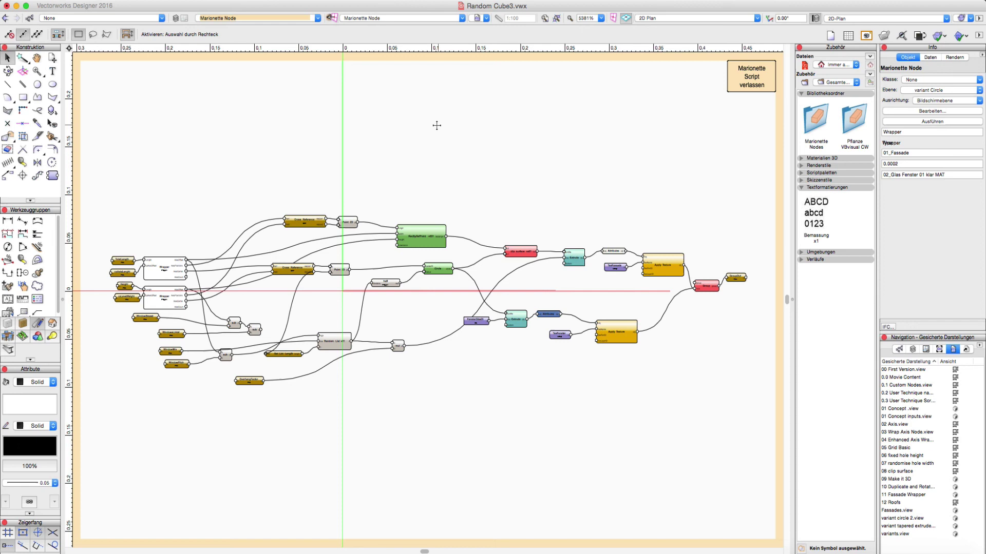
{"action": "scroll", "coordinate": [598, 268], "scroll_direction": "up", "scroll_amount": 5}
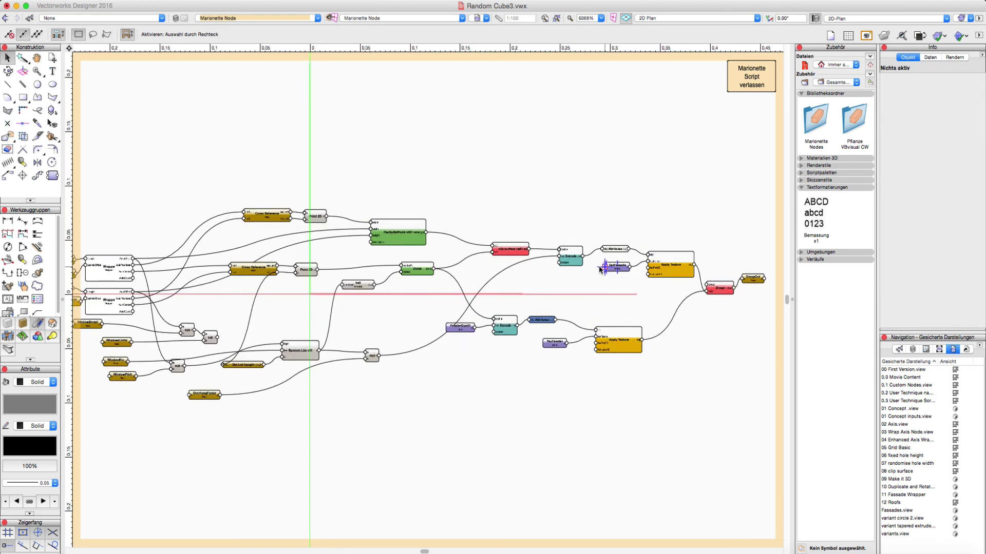
{"action": "scroll", "coordinate": [514, 277], "scroll_direction": "left", "scroll_amount": 10}
{"action": "left_click", "coordinate": [424, 282]}
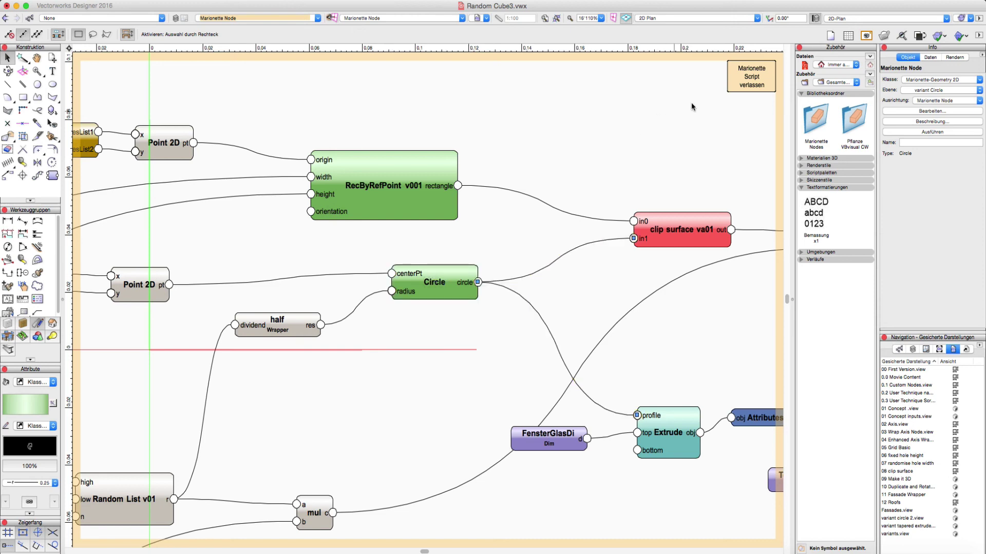
{"action": "left_click", "coordinate": [751, 74]}
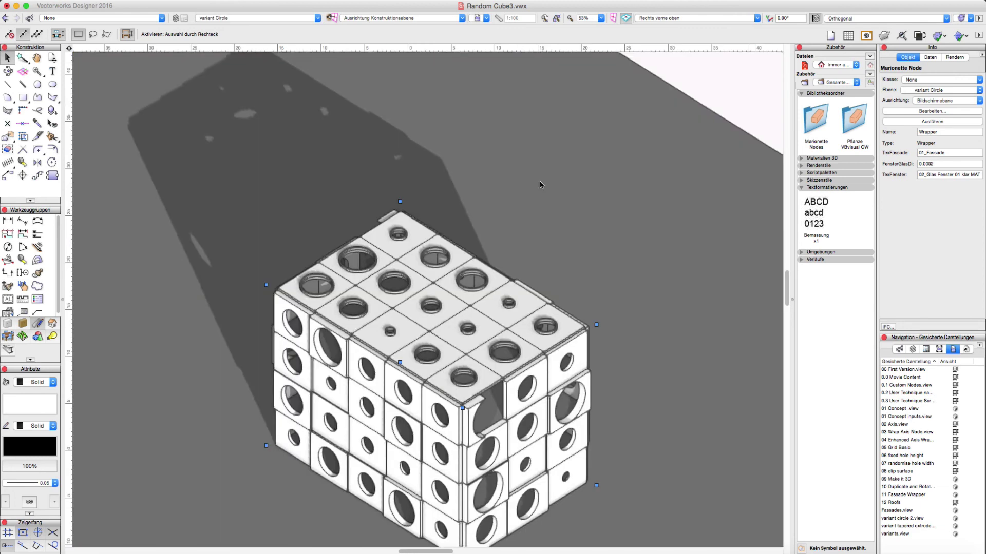
{"action": "scroll", "coordinate": [366, 417], "scroll_direction": "up", "scroll_amount": 3}
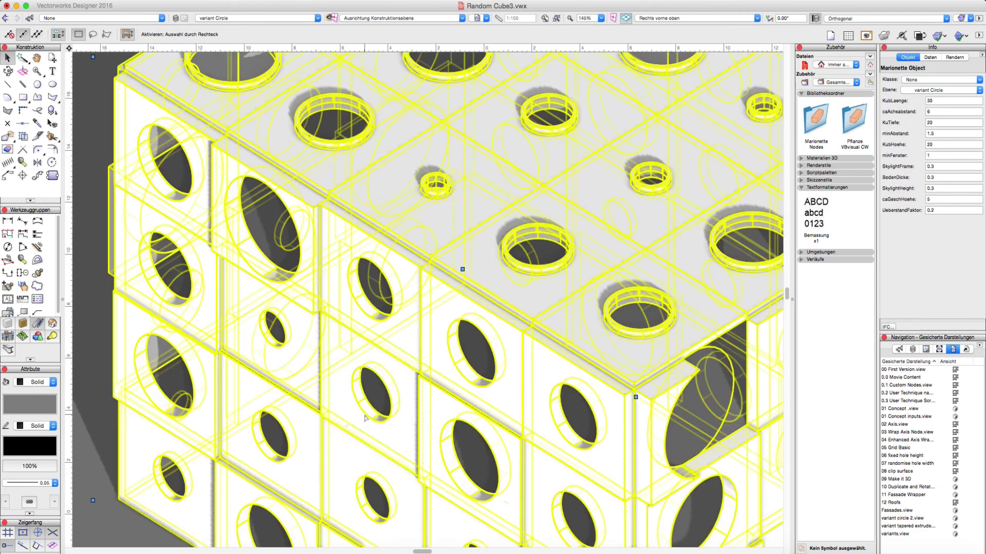
Step: Switch to the variant tapered extrude design layer and open the Marionette network of its cube object for editing
{"action": "left_click", "coordinate": [275, 18]}
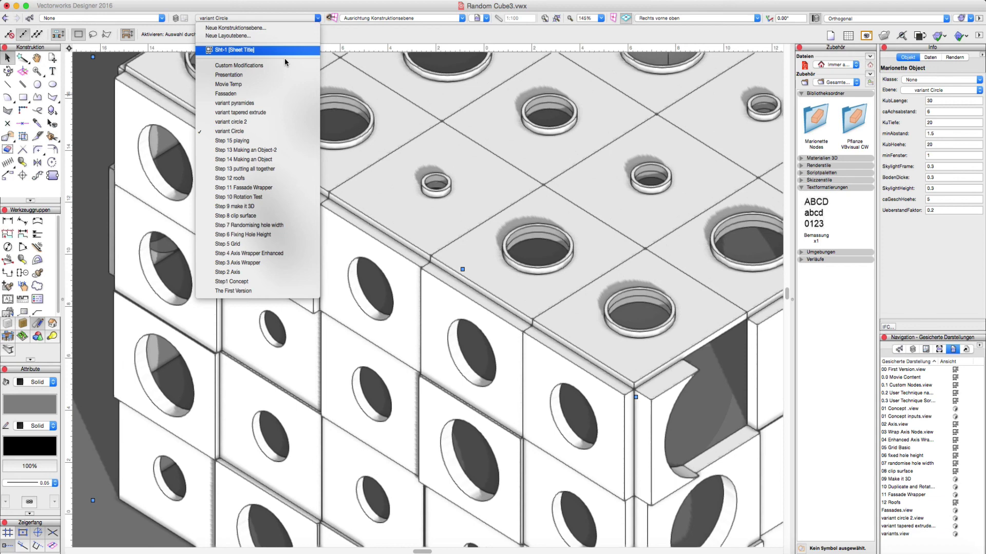
{"action": "left_click", "coordinate": [270, 113]}
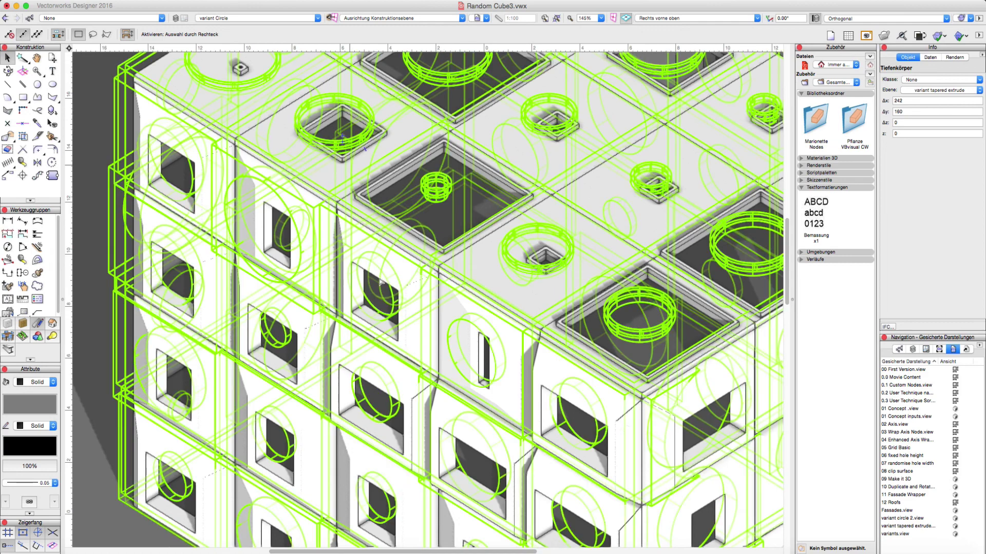
{"action": "key", "text": "super+6"}
{"action": "key", "text": "super+a"}
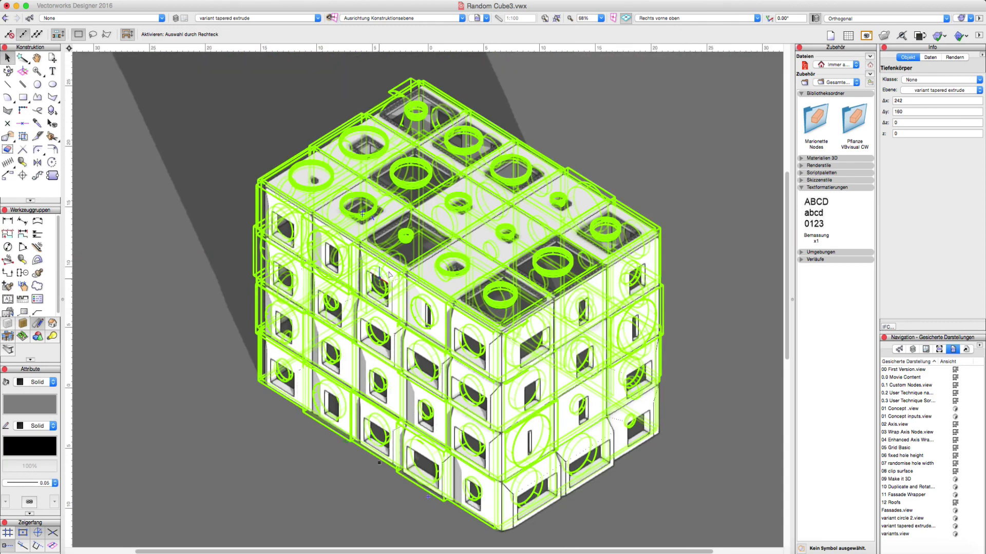
{"action": "right_click", "coordinate": [391, 271]}
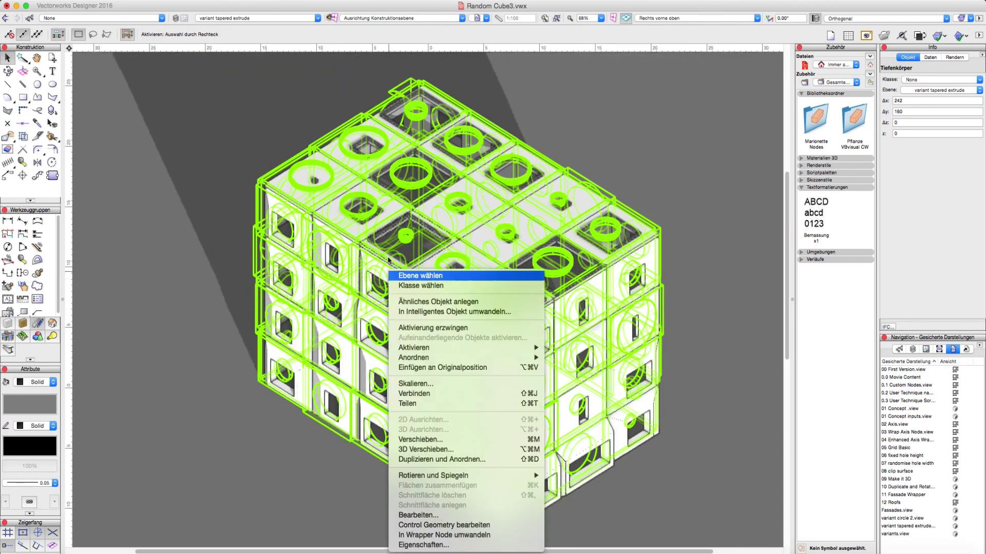
{"action": "left_click", "coordinate": [435, 515]}
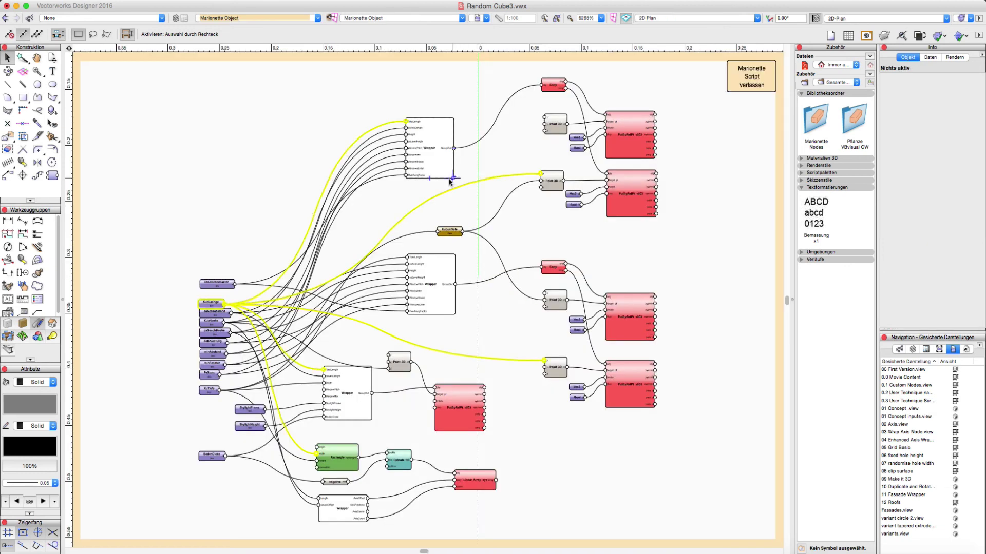
Step: Open the upper Wrapper and examine how the pairs node feeds the rectangle profiles into the Multiple Extrude node
{"action": "left_click", "coordinate": [439, 153]}
{"action": "double_click", "coordinate": [439, 154]}
{"action": "scroll", "coordinate": [559, 249], "scroll_direction": "up", "scroll_amount": 4}
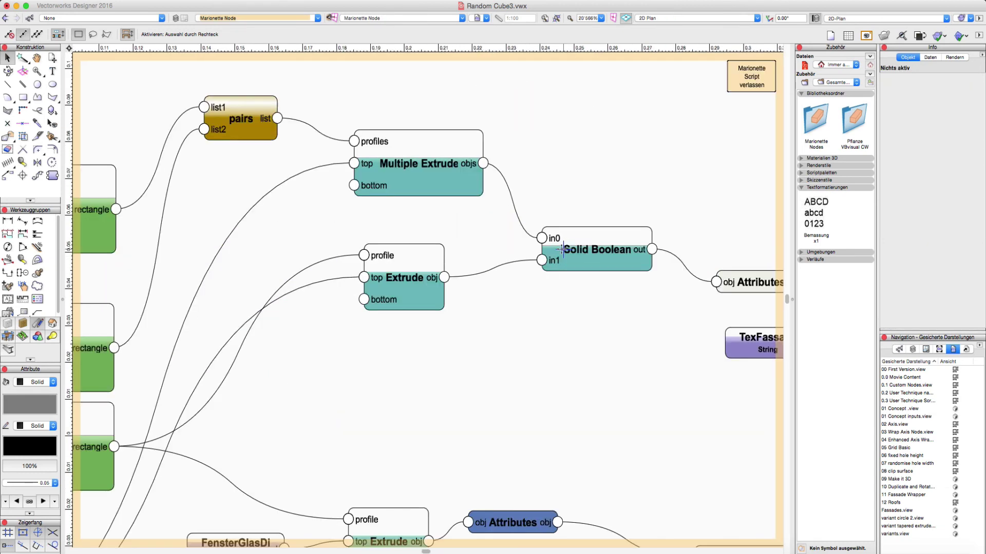
{"action": "scroll", "coordinate": [462, 188], "scroll_direction": "left", "scroll_amount": 5}
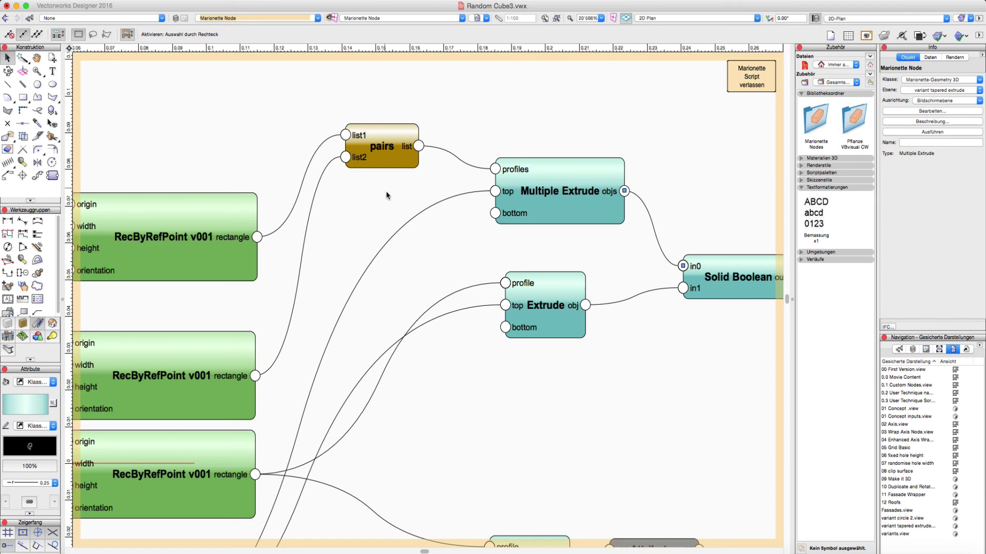
{"action": "left_click", "coordinate": [392, 150]}
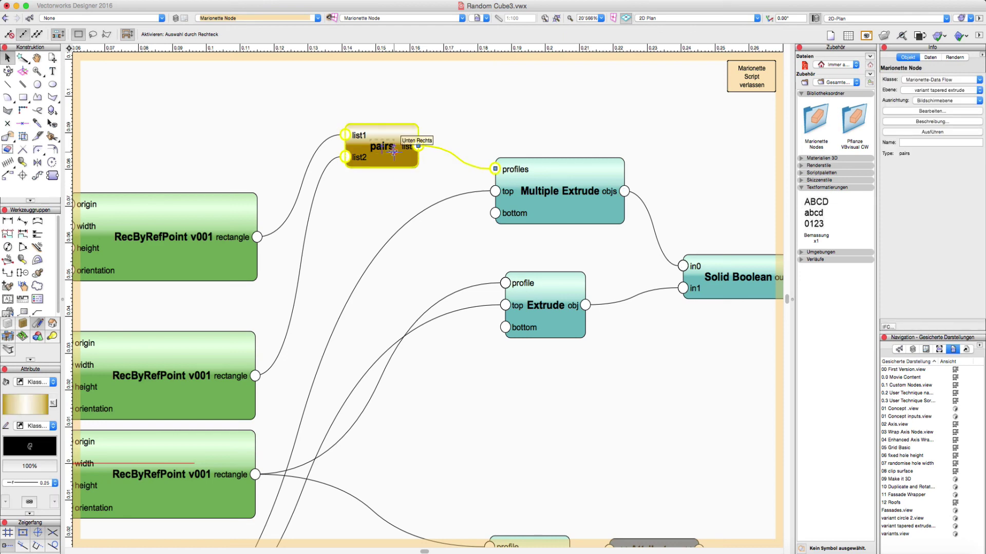
{"action": "middle_click_drag", "start_coordinate": [363, 201], "coordinate": [462, 165]}
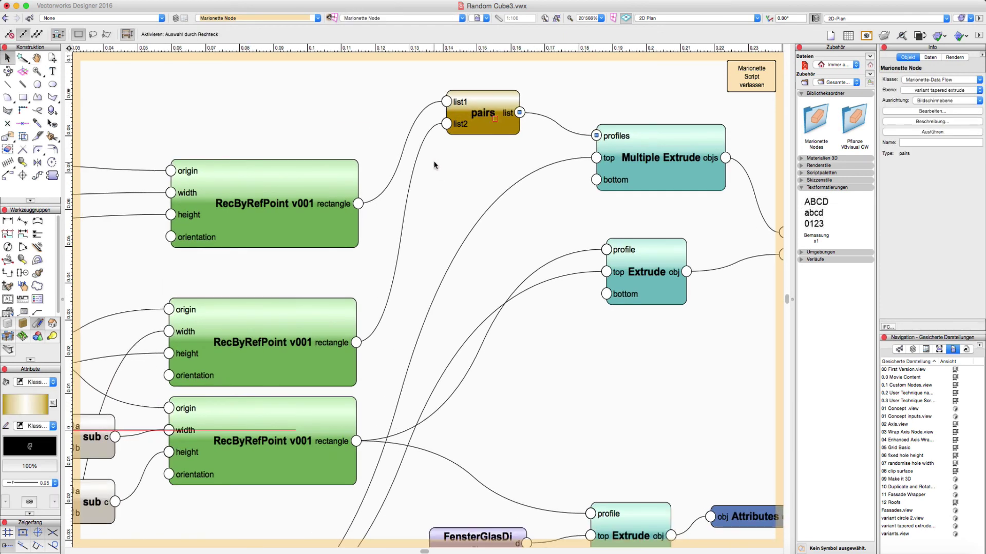
{"action": "scroll", "coordinate": [412, 170], "scroll_direction": "down", "scroll_amount": 1}
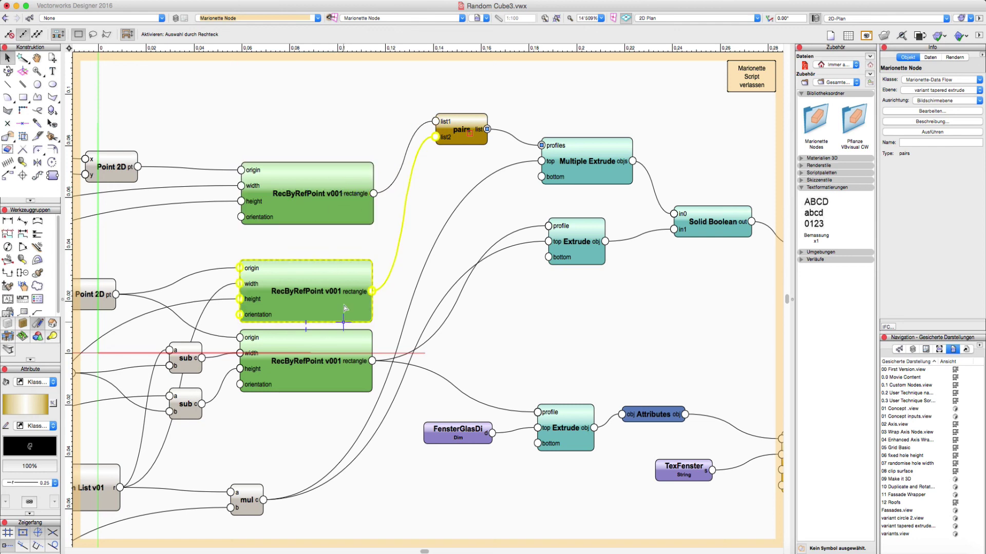
Step: Leave the Marionette script and view the tapered window boxes of the cube from a rotated 3D angle
{"action": "left_click", "coordinate": [750, 77]}
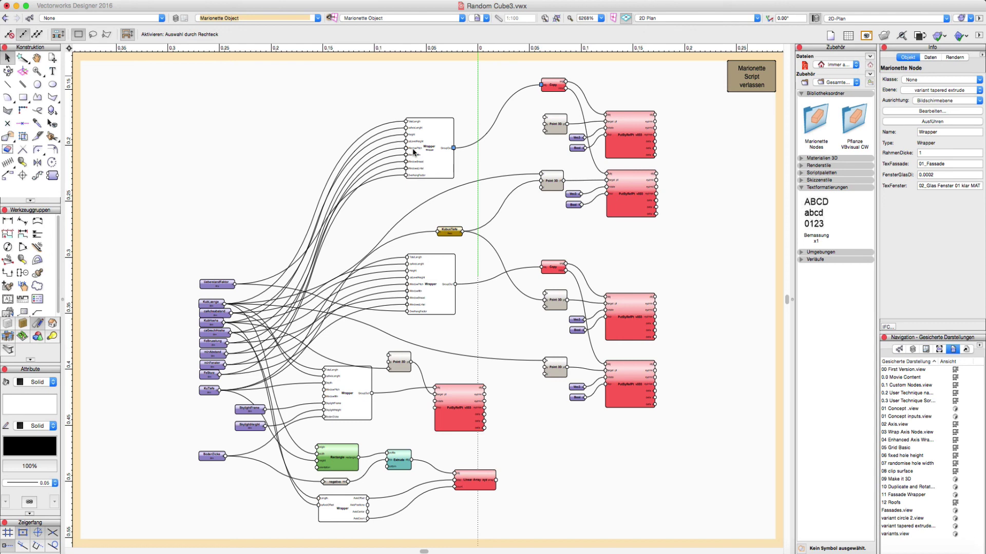
{"action": "key", "text": "super+bracketright"}
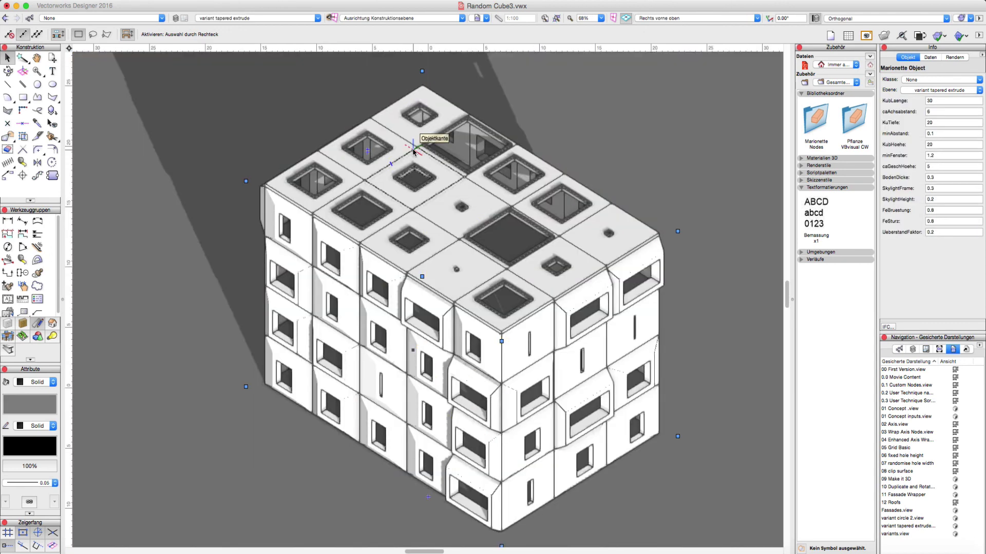
{"action": "key", "text": "KP_2"}
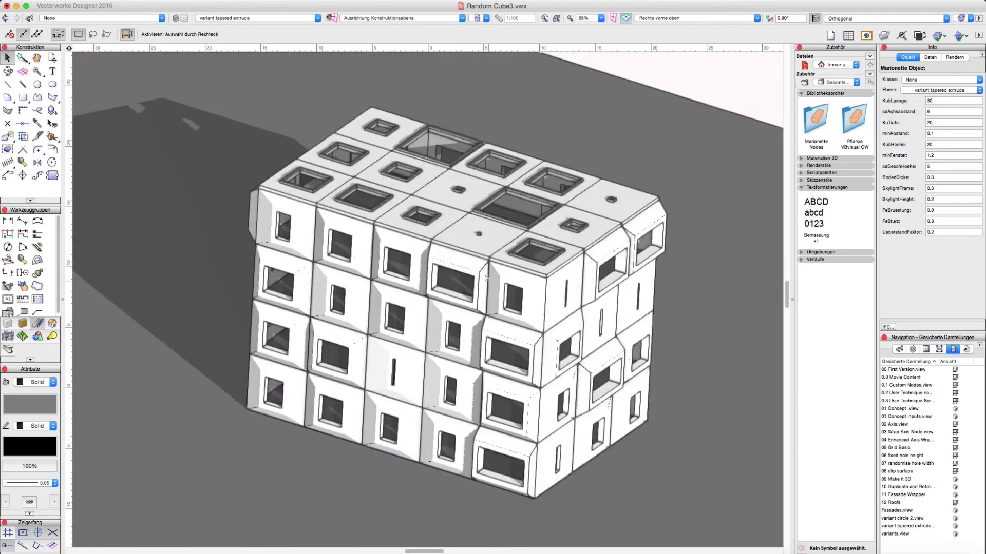